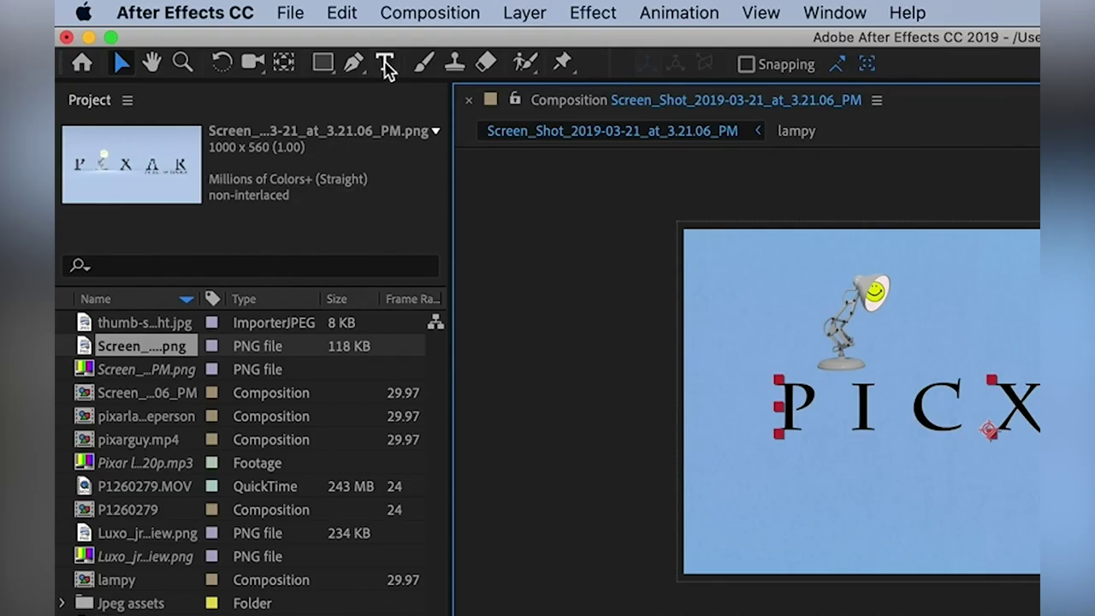
- Select the whole PICXAR title line with the Type tool and overtype it with 'KJBASKD'
{"action": "left_click", "coordinate": [386, 67]}
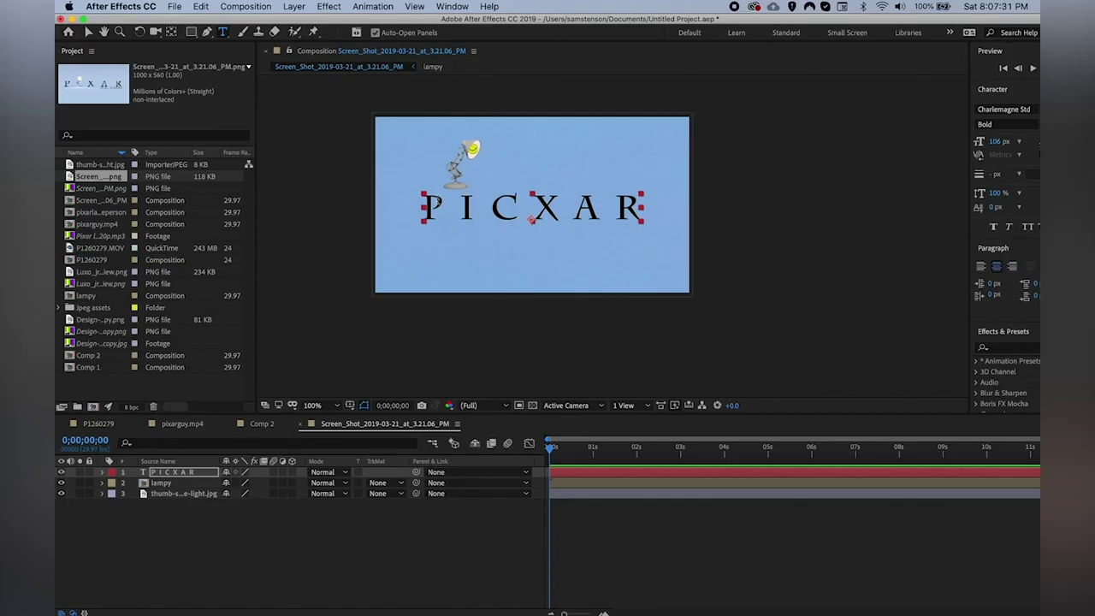
{"action": "left_click", "coordinate": [636, 210]}
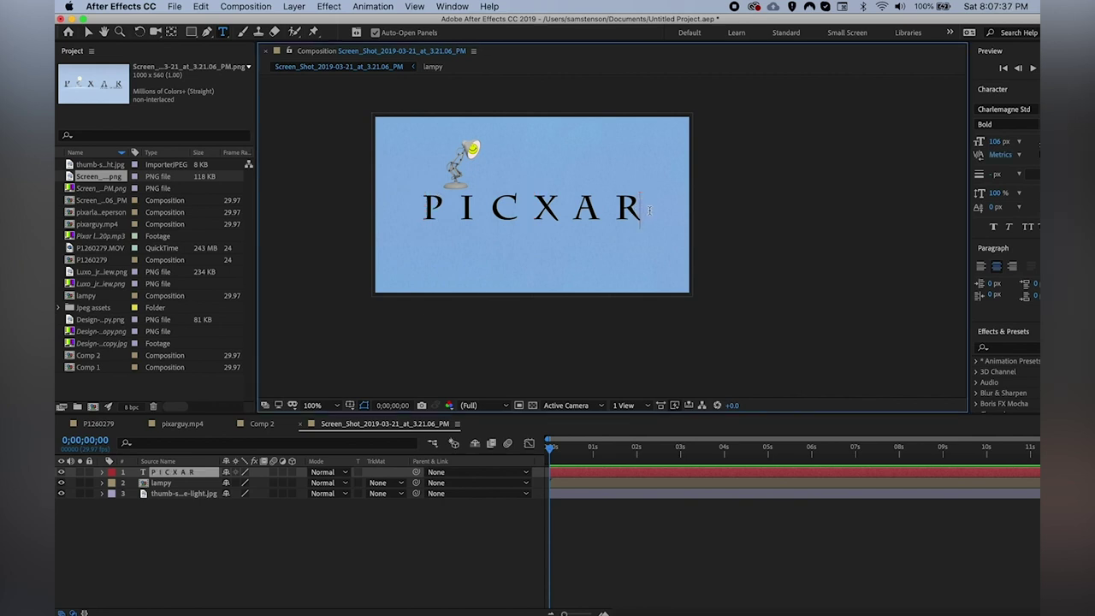
{"action": "left_click_drag", "start_coordinate": [649, 211], "coordinate": [417, 209]}
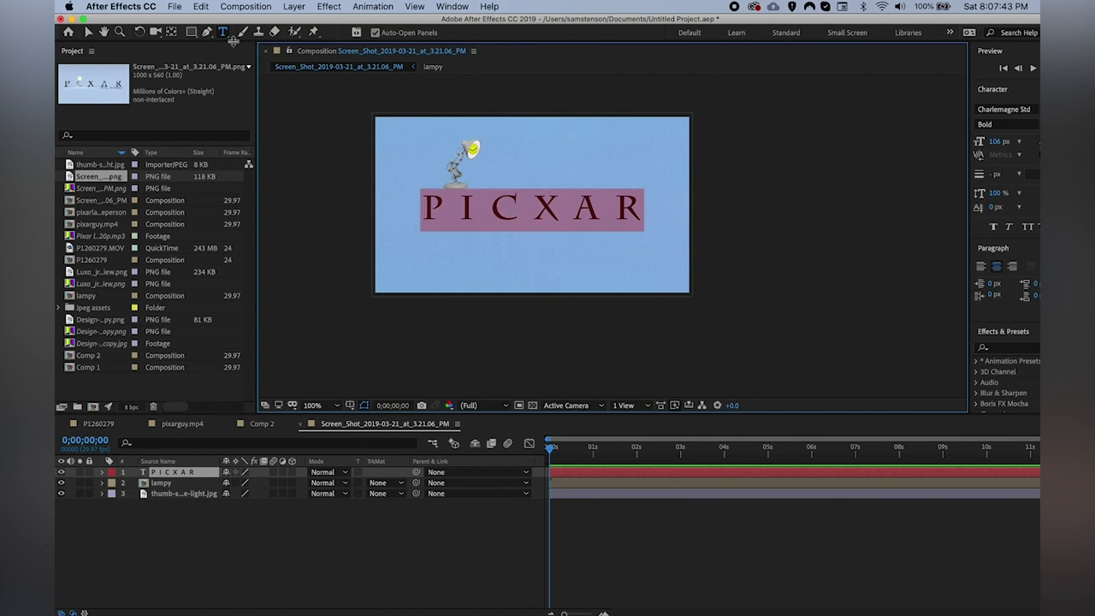
{"action": "type", "text": "KJBASKD"}
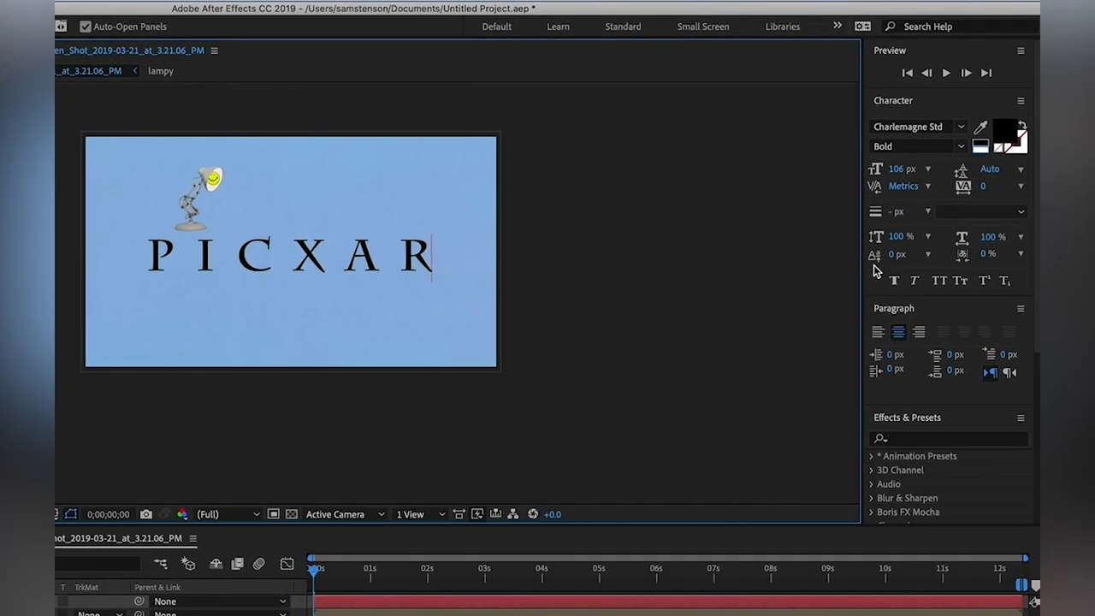
- Rearrange the Character and Paragraph panels to reveal the paragraph alignment options
{"action": "left_click", "coordinate": [950, 100]}
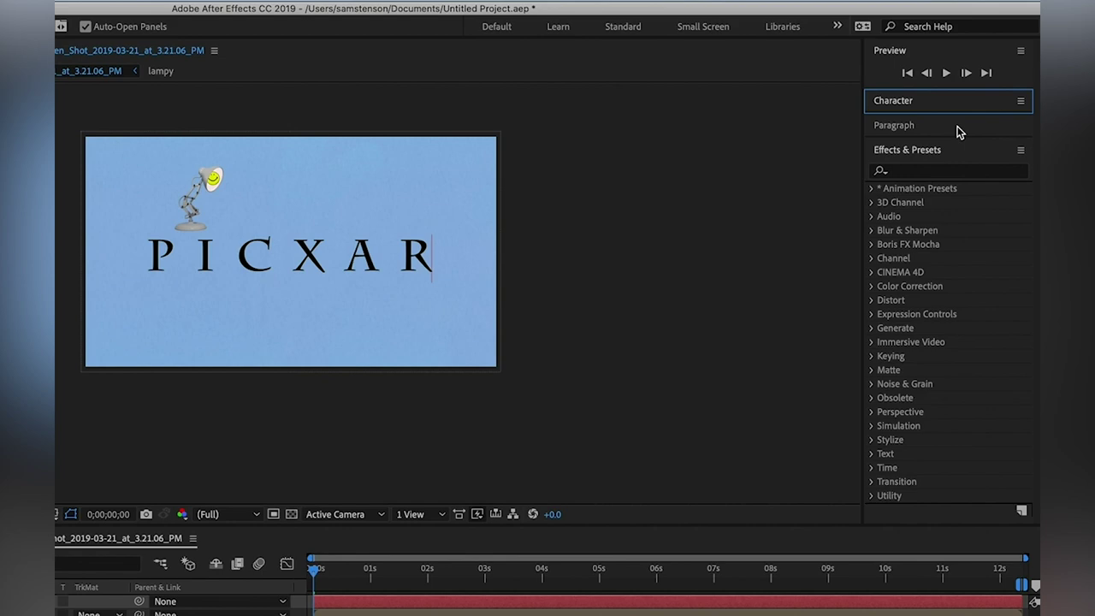
{"action": "left_click", "coordinate": [959, 129]}
{"action": "left_click", "coordinate": [441, 261]}
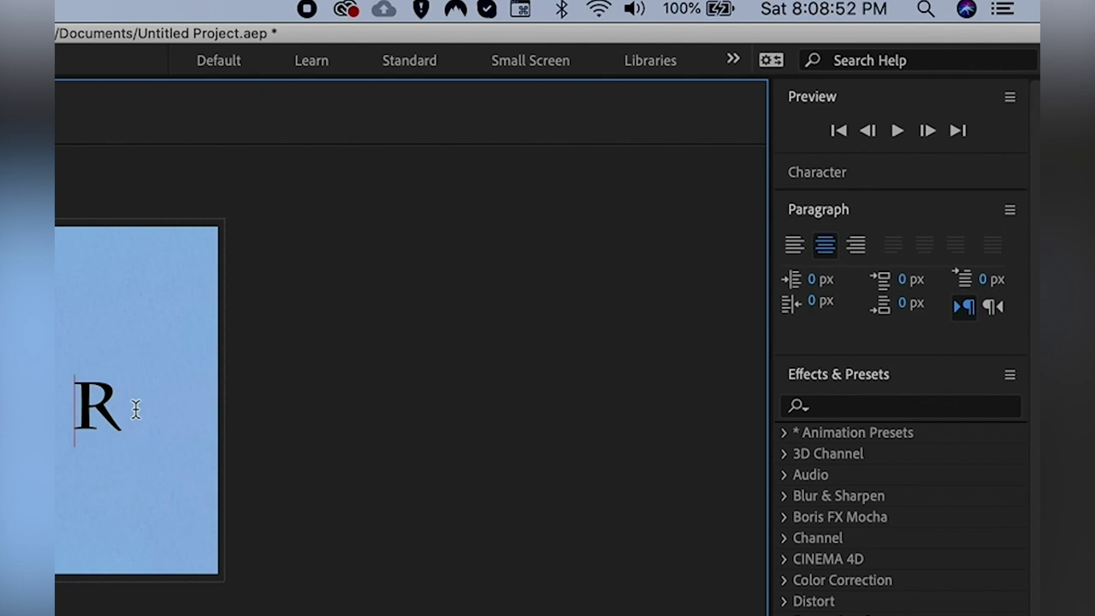
{"action": "left_click", "coordinate": [824, 246]}
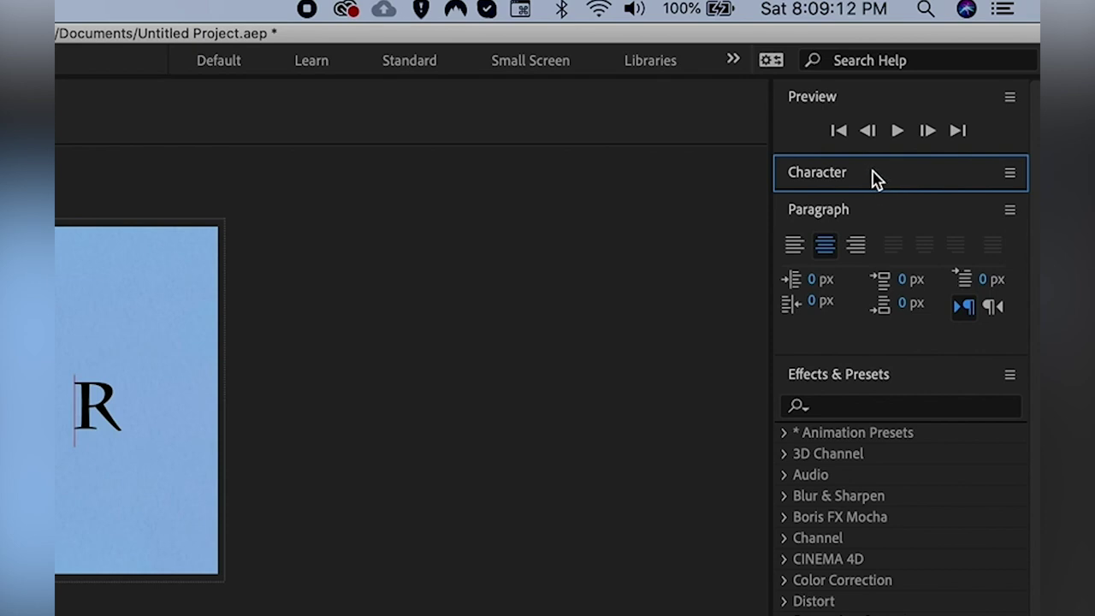
{"action": "left_click", "coordinate": [825, 248]}
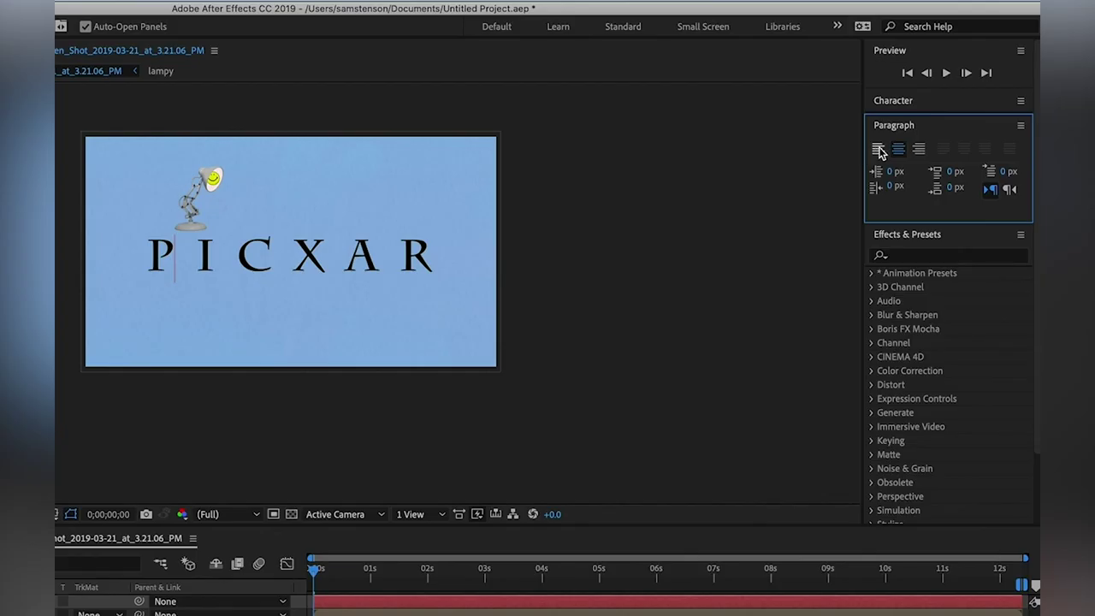
- Try left and right alignment on the title, return to centre, and expand Character settings
{"action": "left_click", "coordinate": [879, 151]}
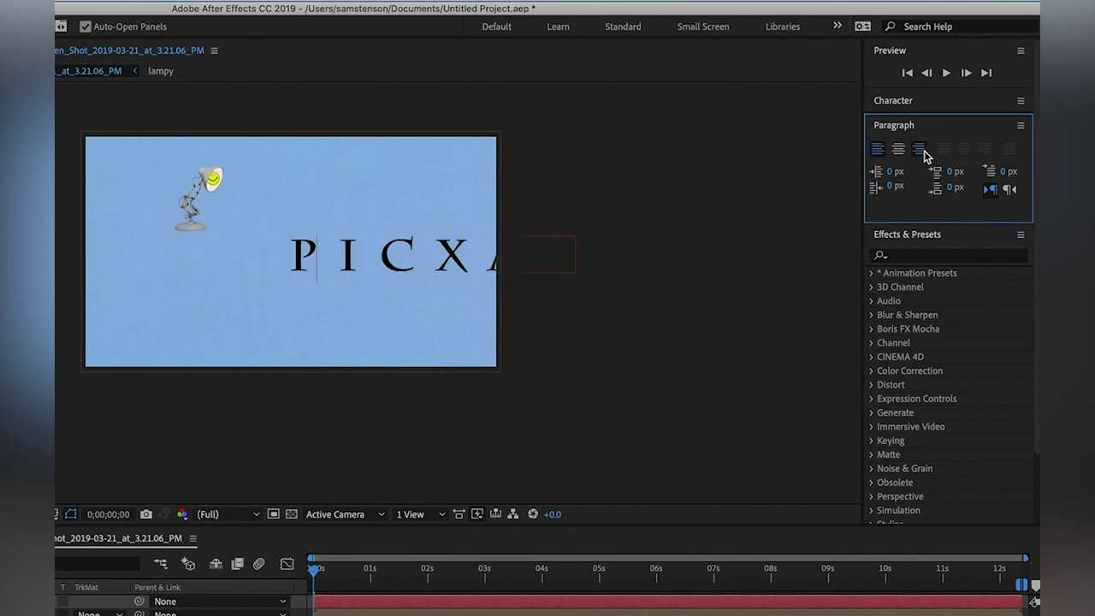
{"action": "left_click", "coordinate": [920, 151]}
{"action": "left_click", "coordinate": [898, 151]}
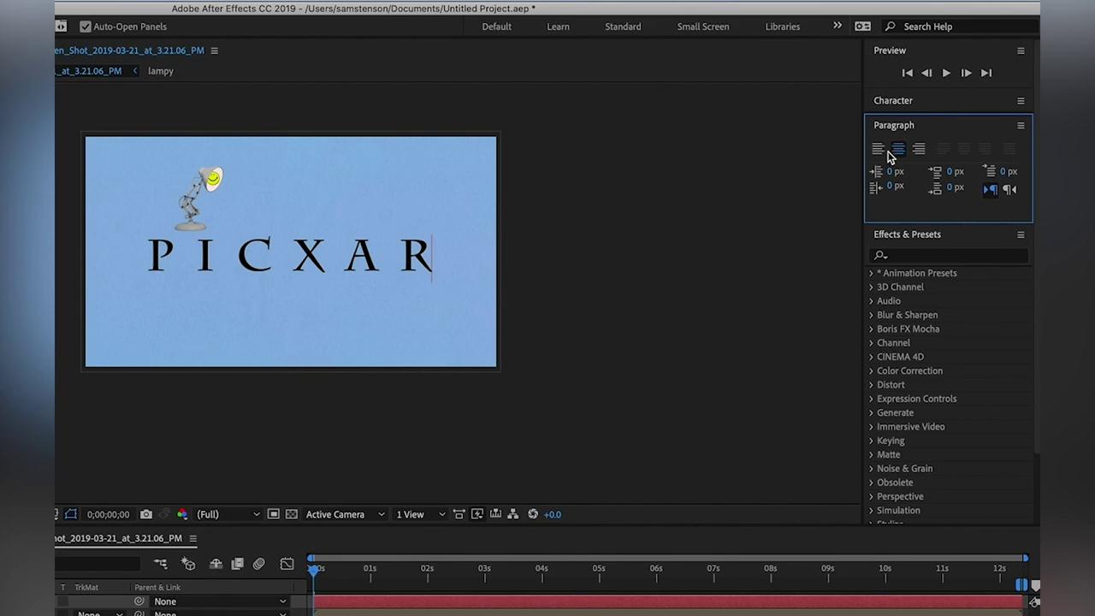
{"action": "left_click", "coordinate": [920, 105]}
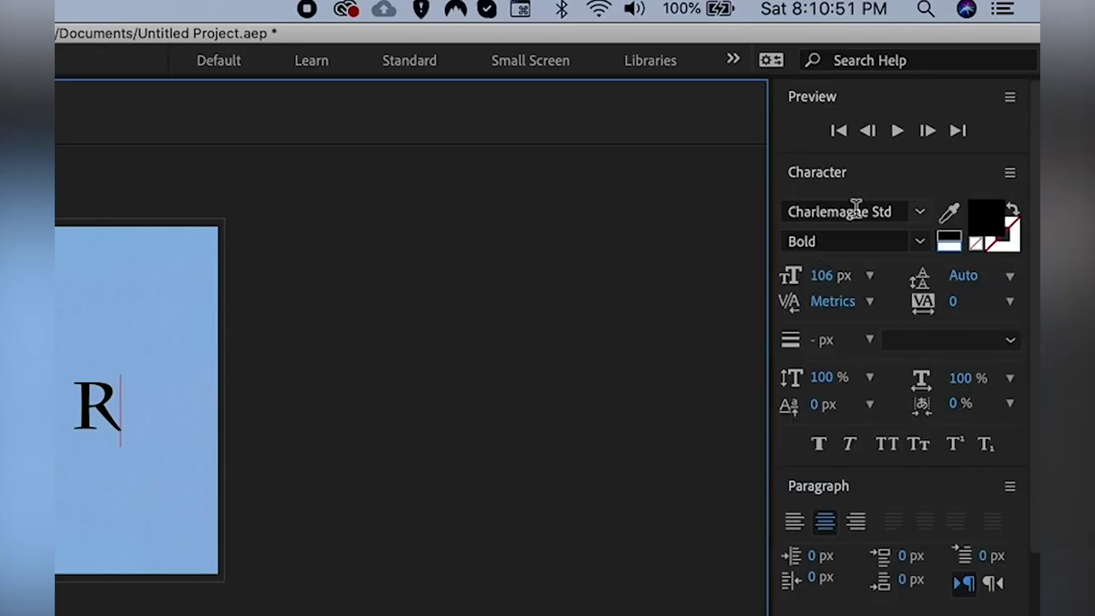
{"action": "left_click", "coordinate": [855, 210]}
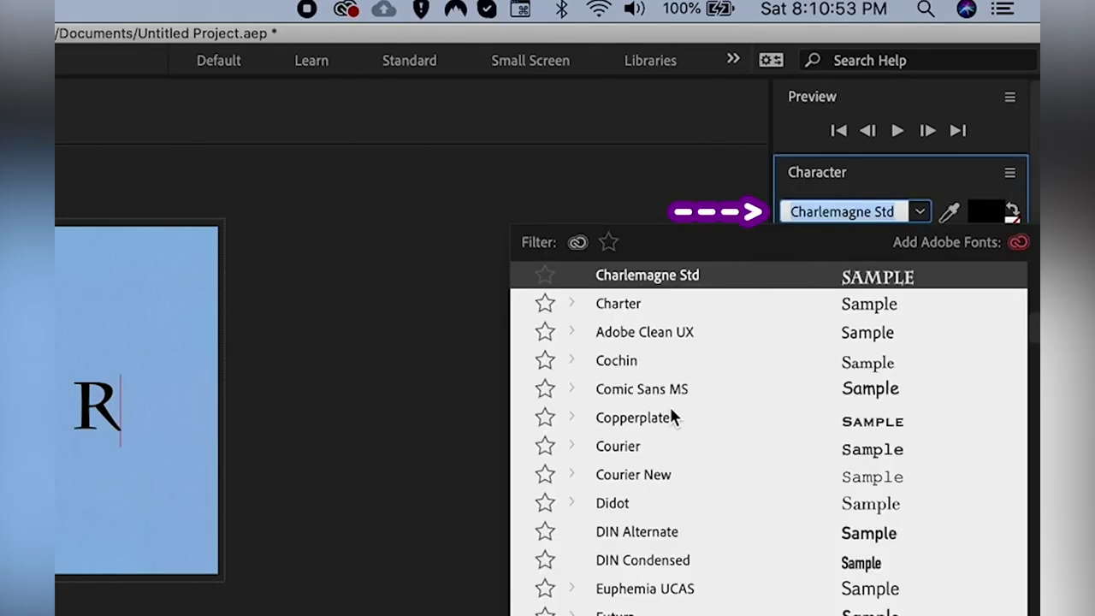
{"action": "left_click", "coordinate": [671, 189]}
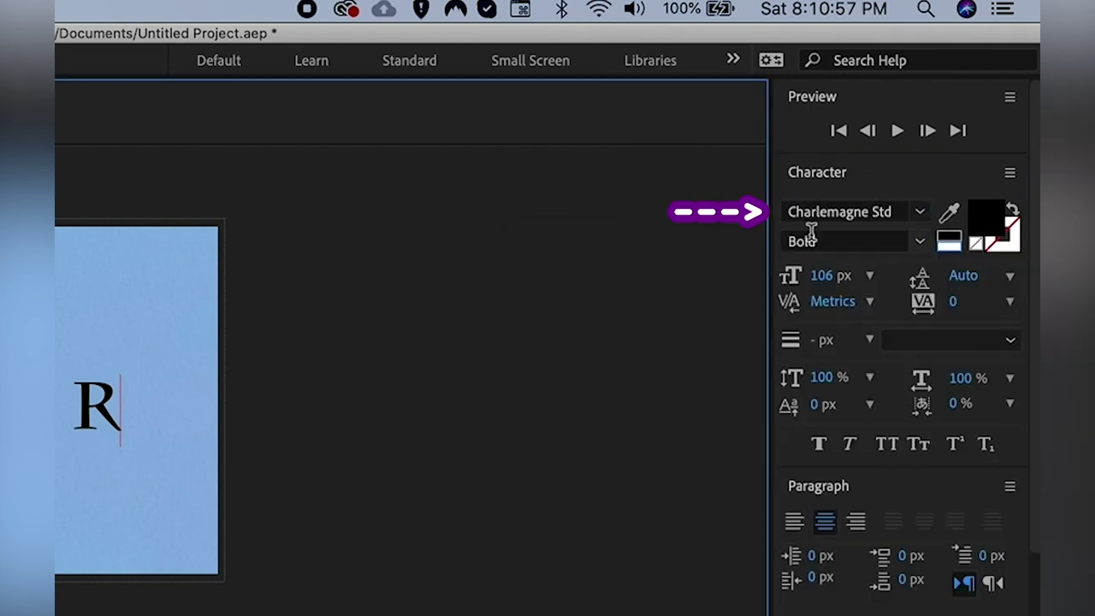
{"action": "left_click", "coordinate": [806, 240]}
{"action": "left_click", "coordinate": [928, 244]}
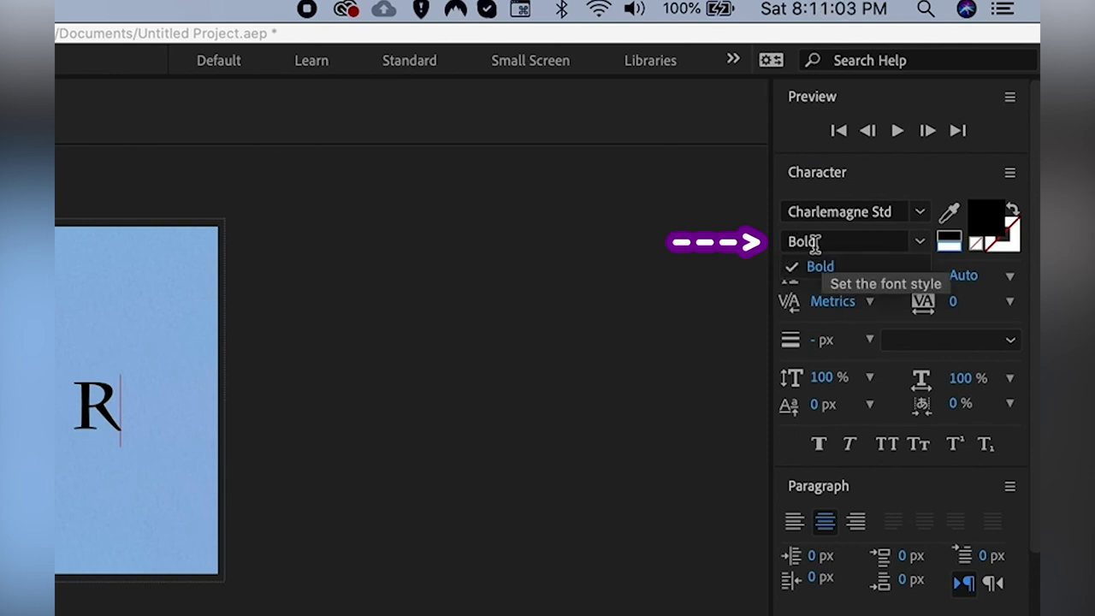
{"action": "left_click", "coordinate": [787, 242]}
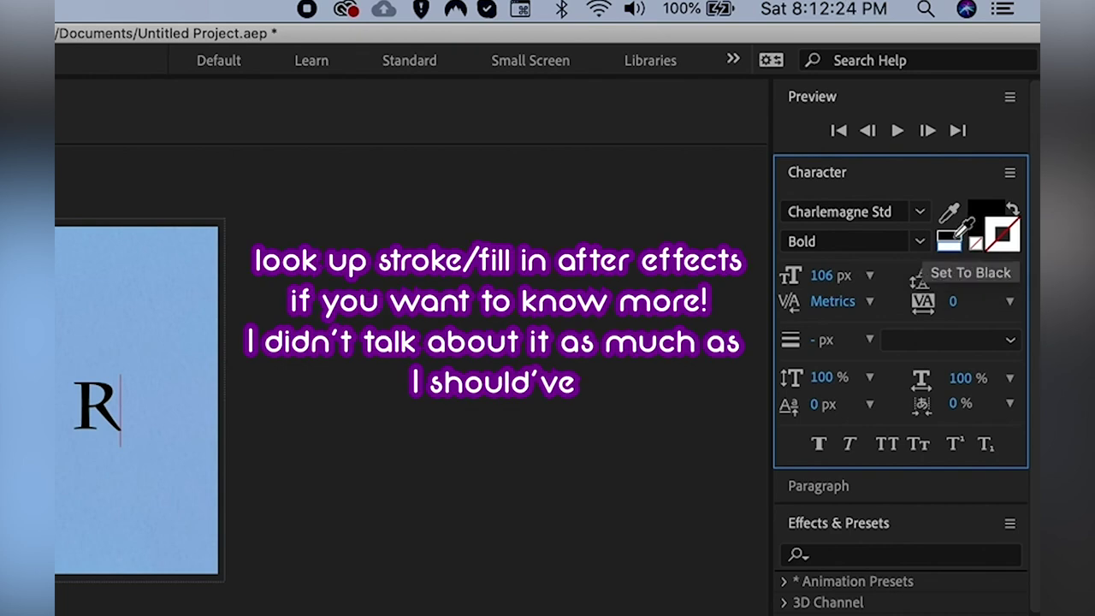
- Fill the PICXAR title letters with pure red FF0000
{"action": "left_click", "coordinate": [982, 214]}
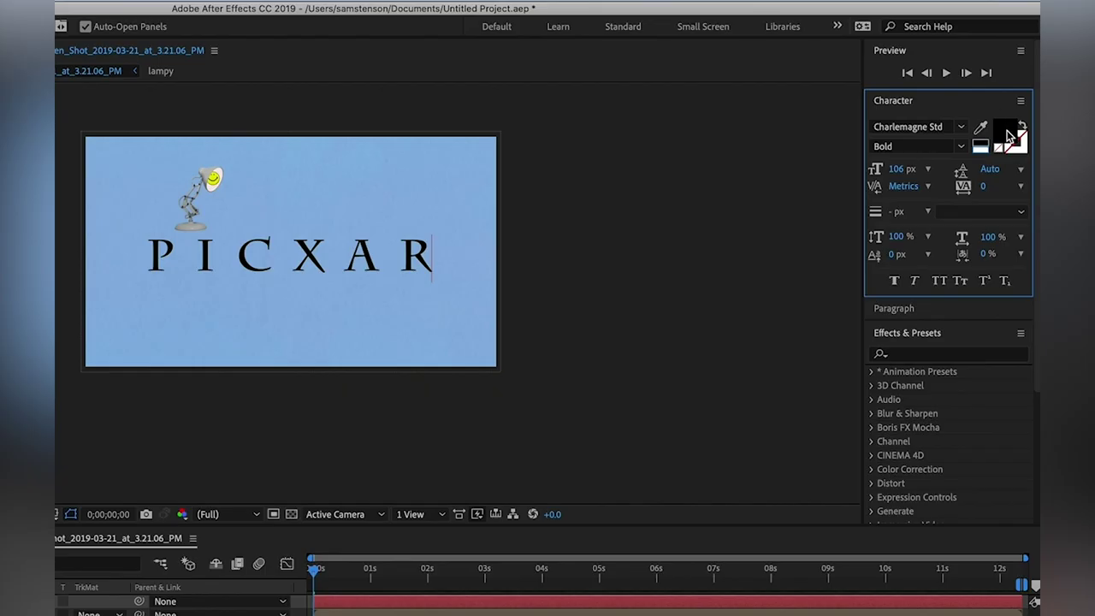
{"action": "left_click_drag", "start_coordinate": [171, 244], "coordinate": [231, 214]}
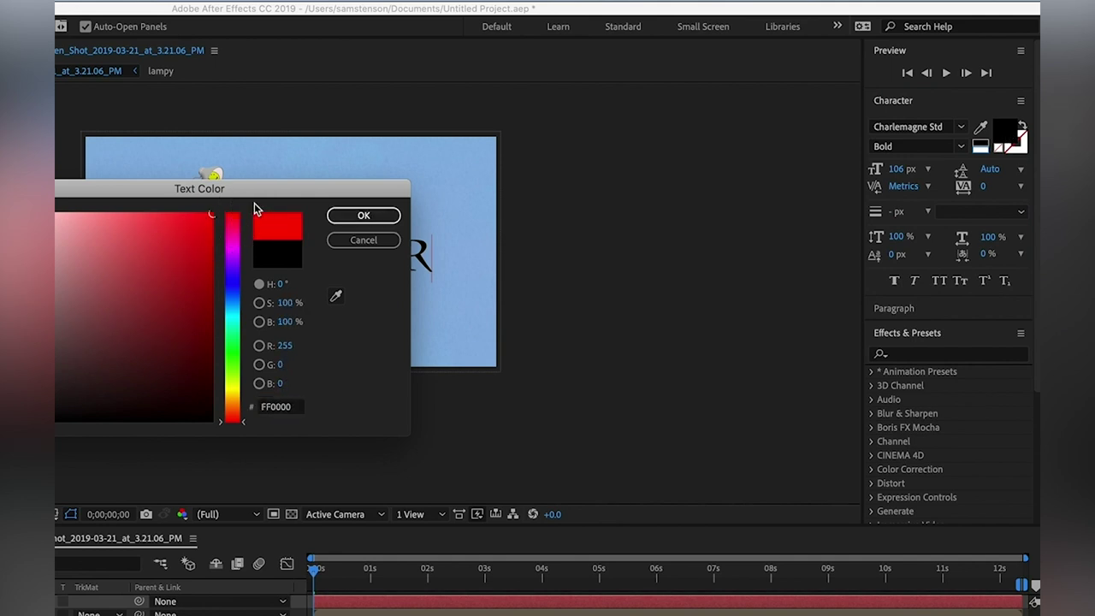
{"action": "left_click", "coordinate": [361, 214]}
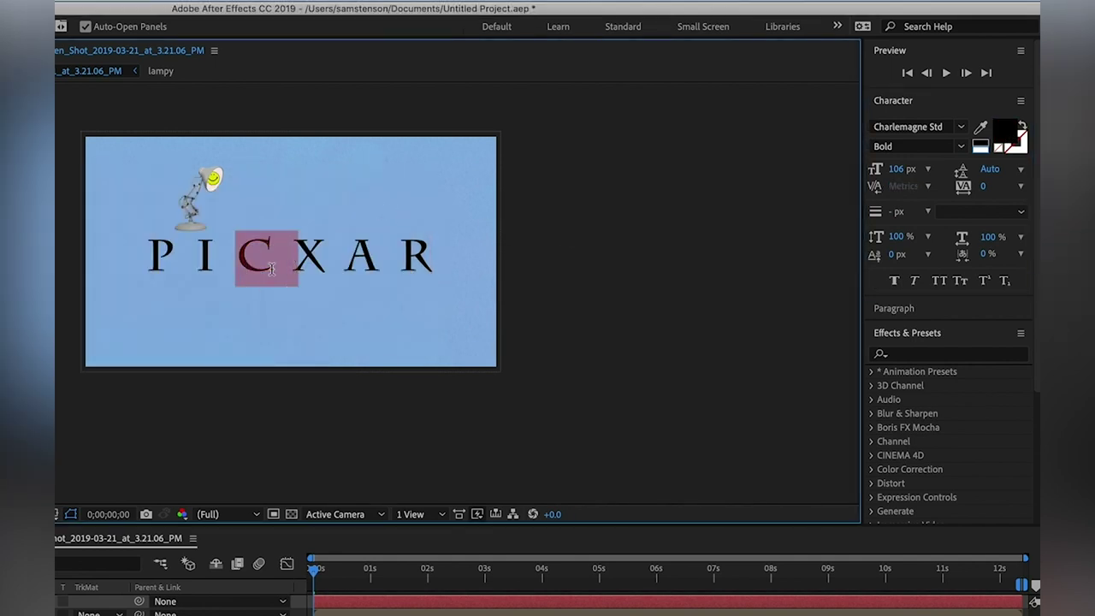
{"action": "left_click", "coordinate": [1006, 130]}
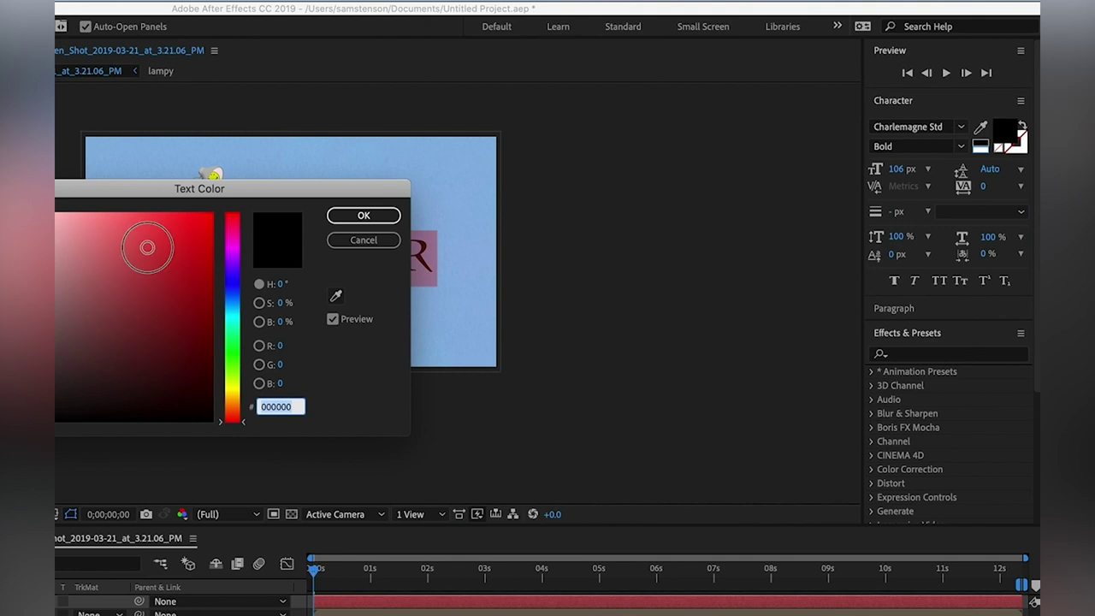
{"action": "left_click_drag", "start_coordinate": [146, 245], "coordinate": [212, 214]}
{"action": "left_click", "coordinate": [369, 215]}
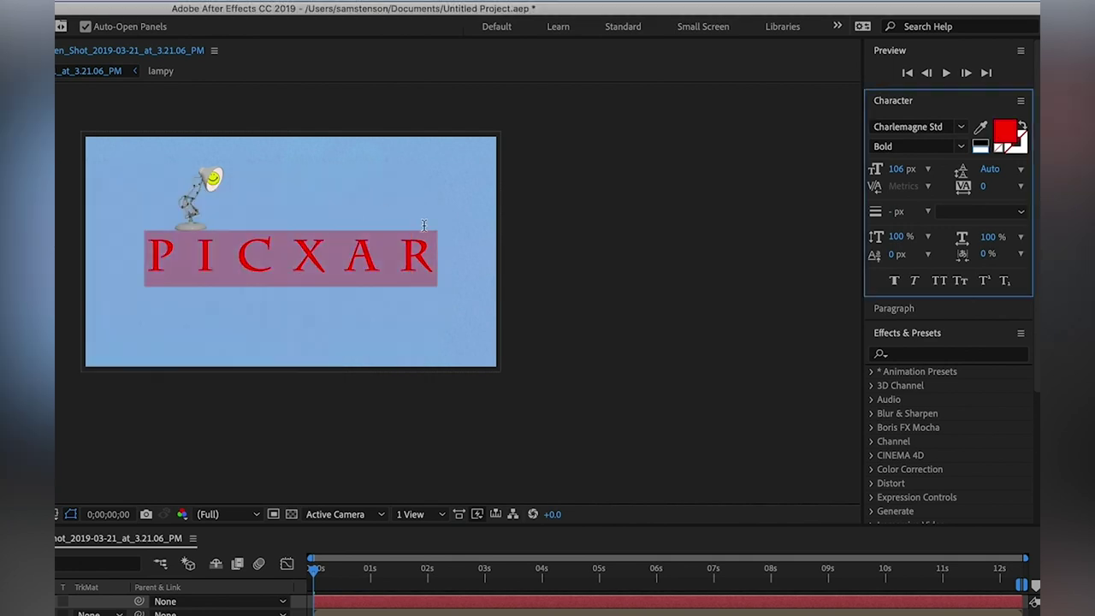
- Try 7, 59 and 27 px stroke widths, keeping the stroke drawn over the fill
{"action": "left_click", "coordinate": [922, 214]}
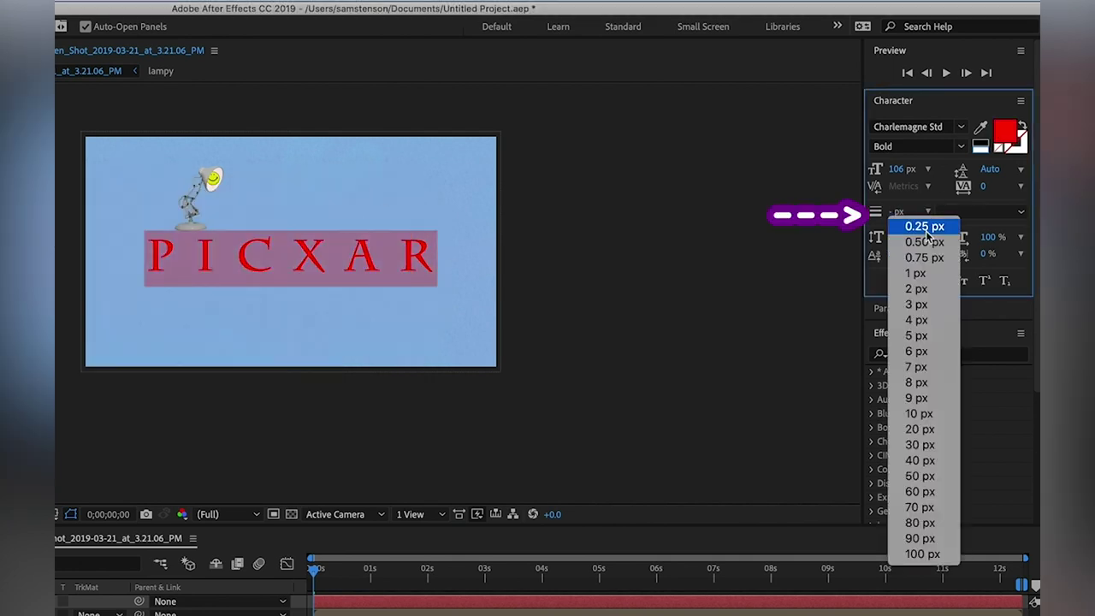
{"action": "left_click", "coordinate": [917, 367]}
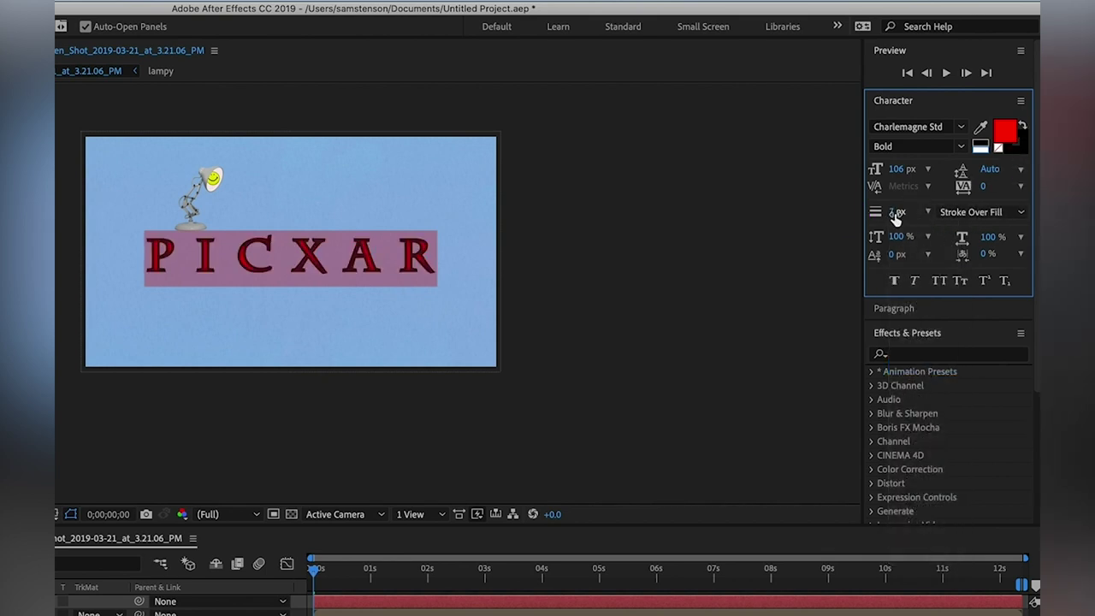
{"action": "mouse_move", "coordinate": [896, 212]}
{"action": "left_mouse_down"}
{"action": "mouse_move", "coordinate": [951, 215]}
{"action": "mouse_move", "coordinate": [795, 219]}
{"action": "mouse_move", "coordinate": [796, 231]}
{"action": "left_mouse_up"}
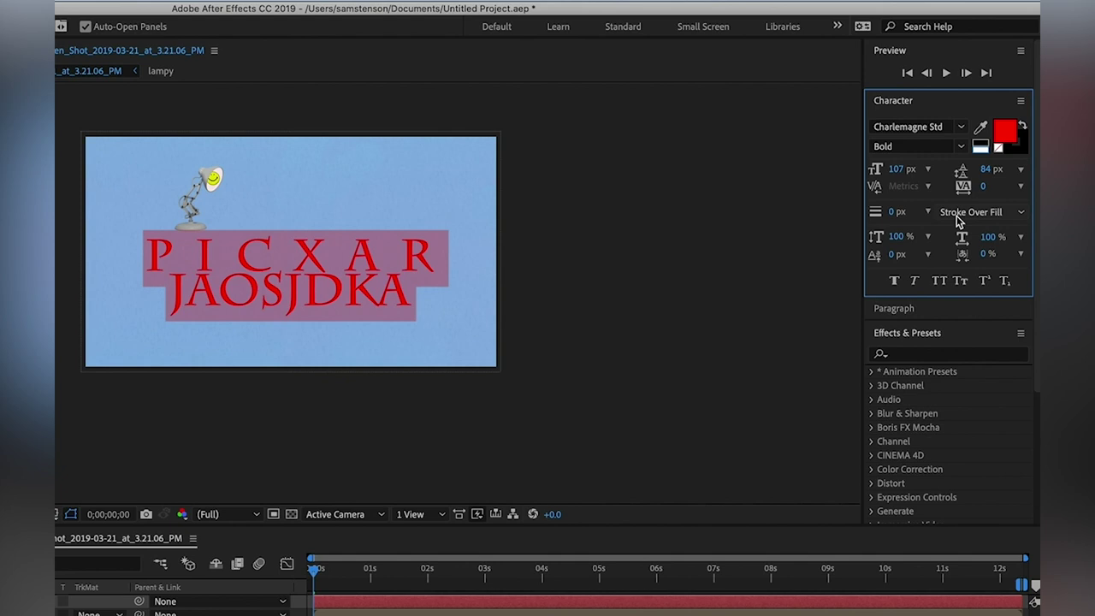
{"action": "left_click", "coordinate": [958, 215]}
{"action": "left_click", "coordinate": [907, 244]}
{"action": "mouse_move", "coordinate": [895, 212]}
{"action": "left_mouse_down"}
{"action": "mouse_move", "coordinate": [917, 212]}
{"action": "mouse_move", "coordinate": [899, 213]}
{"action": "left_mouse_up"}
{"action": "left_click", "coordinate": [971, 216]}
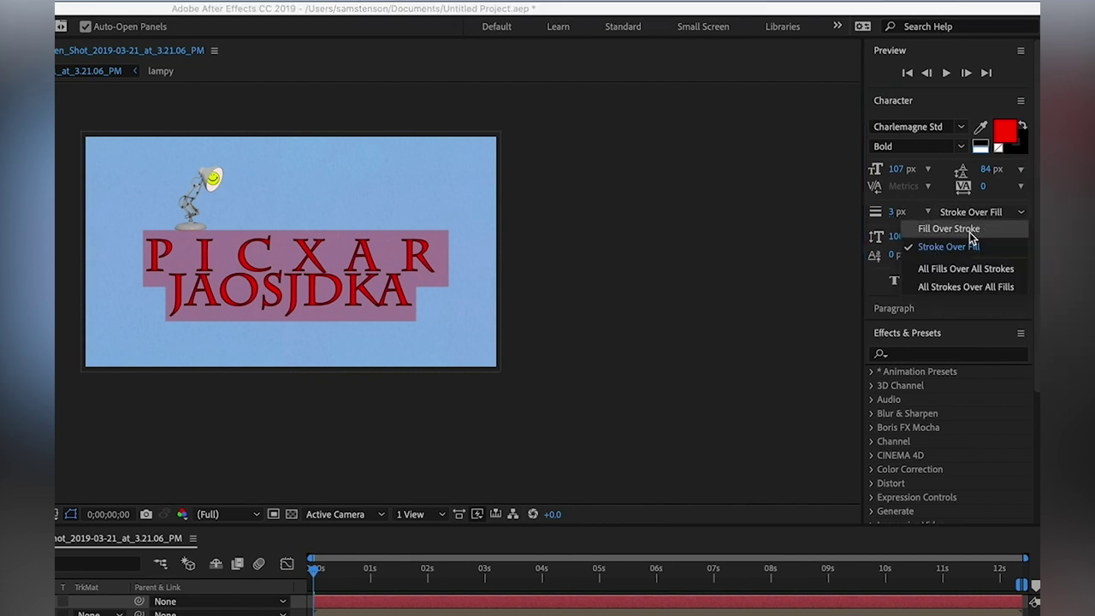
{"action": "left_click", "coordinate": [971, 236]}
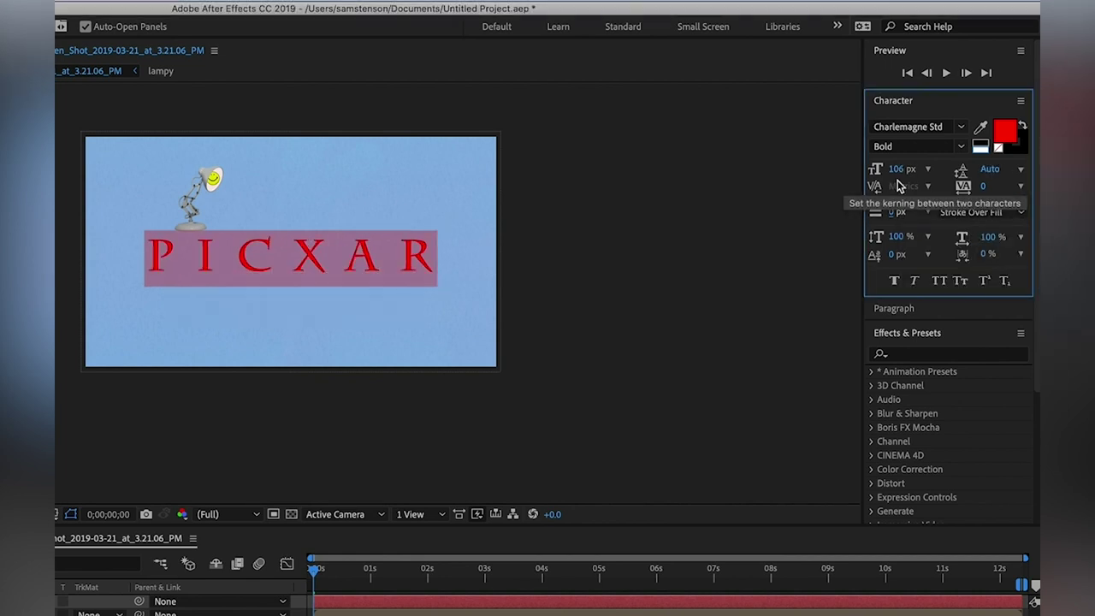
- Add a second line 'JAOSJDKA', then adjust size, leading, tracking and scale to 160%/118%
{"action": "mouse_move", "coordinate": [896, 169]}
{"action": "left_mouse_down"}
{"action": "mouse_move", "coordinate": [953, 169]}
{"action": "mouse_move", "coordinate": [881, 169]}
{"action": "left_mouse_up"}
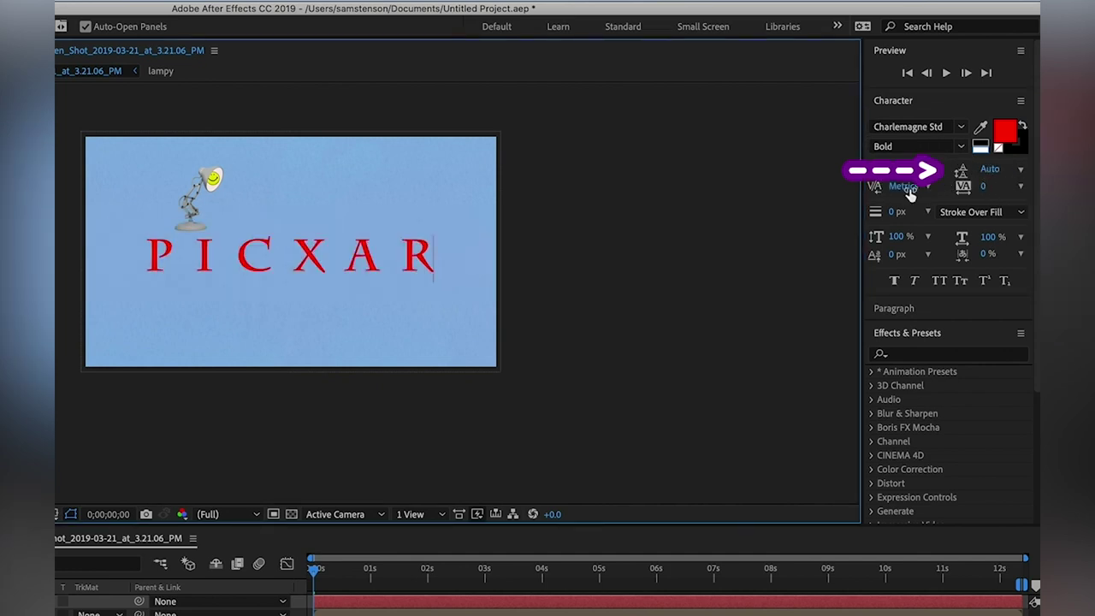
{"action": "type", "text": "JAOSJDKA"}
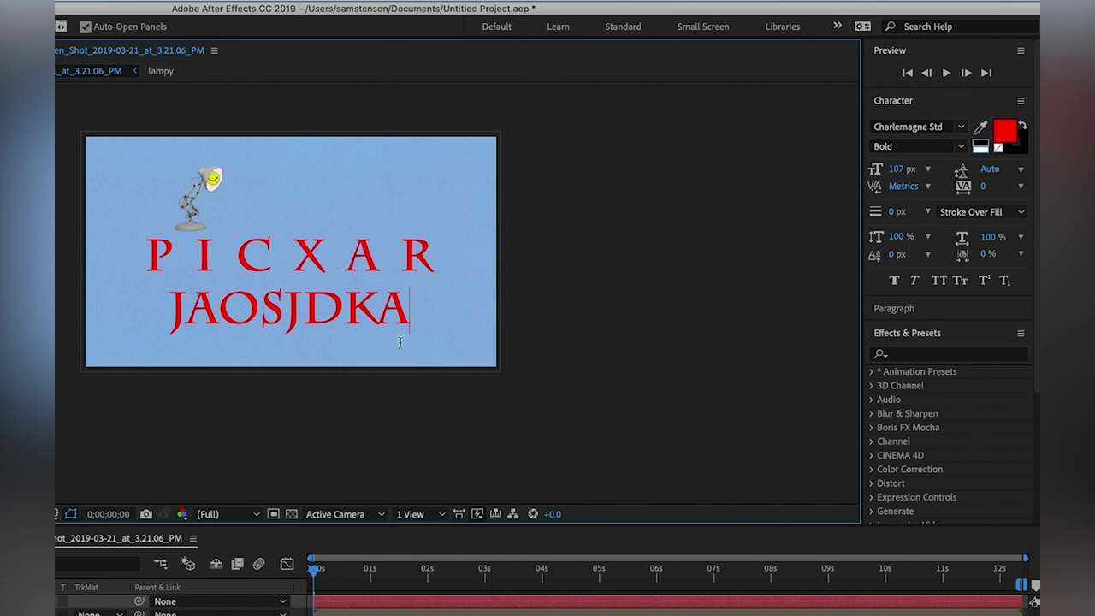
{"action": "left_click_drag", "start_coordinate": [420, 299], "coordinate": [122, 215]}
{"action": "mouse_move", "coordinate": [989, 168]}
{"action": "left_mouse_down"}
{"action": "mouse_move", "coordinate": [895, 171]}
{"action": "mouse_move", "coordinate": [1014, 170]}
{"action": "mouse_move", "coordinate": [994, 181]}
{"action": "left_mouse_up"}
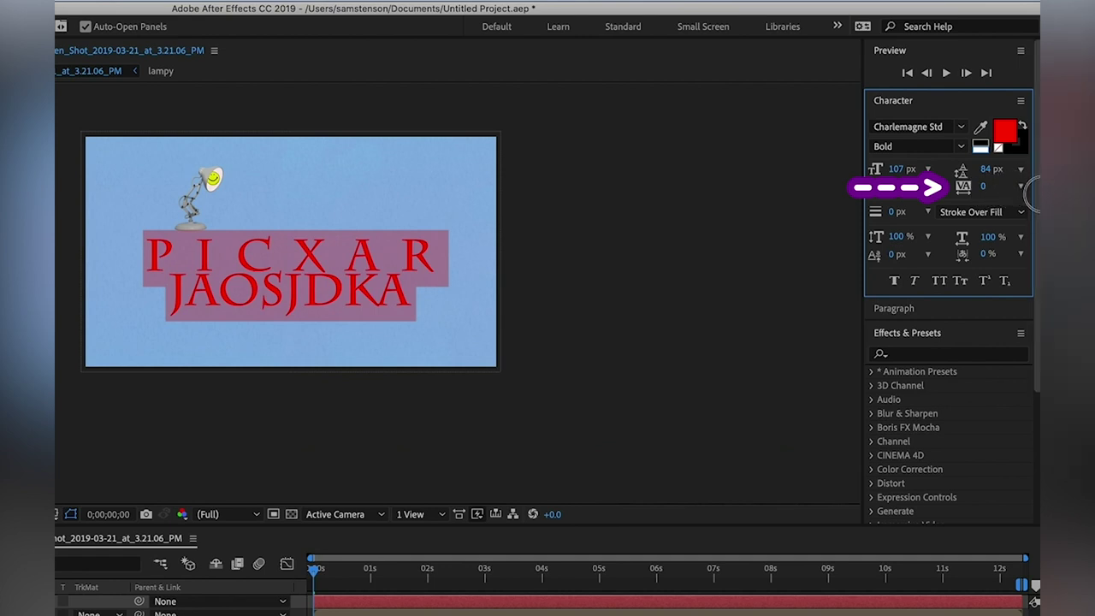
{"action": "mouse_move", "coordinate": [984, 186]}
{"action": "left_mouse_down"}
{"action": "mouse_move", "coordinate": [1043, 183]}
{"action": "mouse_move", "coordinate": [709, 178]}
{"action": "left_mouse_up"}
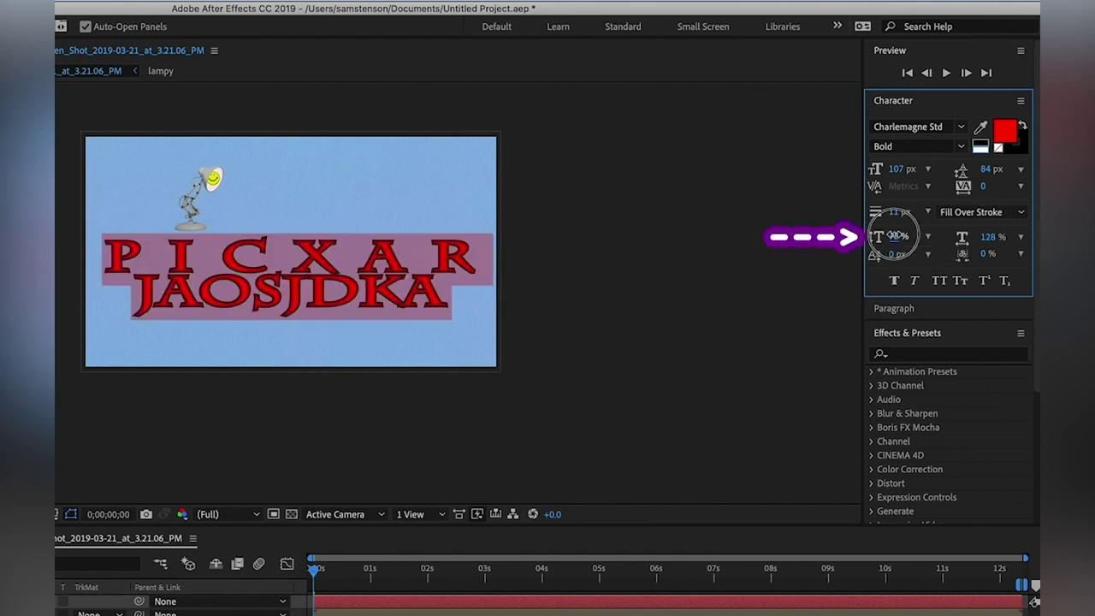
{"action": "left_click_drag", "start_coordinate": [894, 237], "coordinate": [907, 261]}
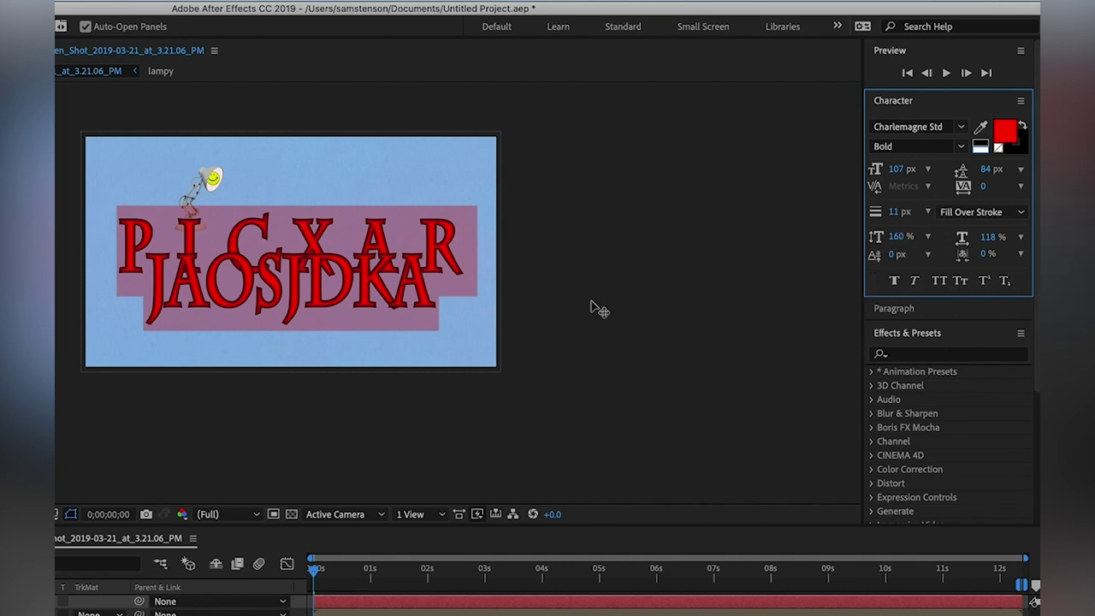
- Toggle Faux Bold, Italic, All Caps, Small Caps and Superscript, ending on Subscript
{"action": "left_click", "coordinate": [894, 281]}
{"action": "left_click", "coordinate": [916, 281]}
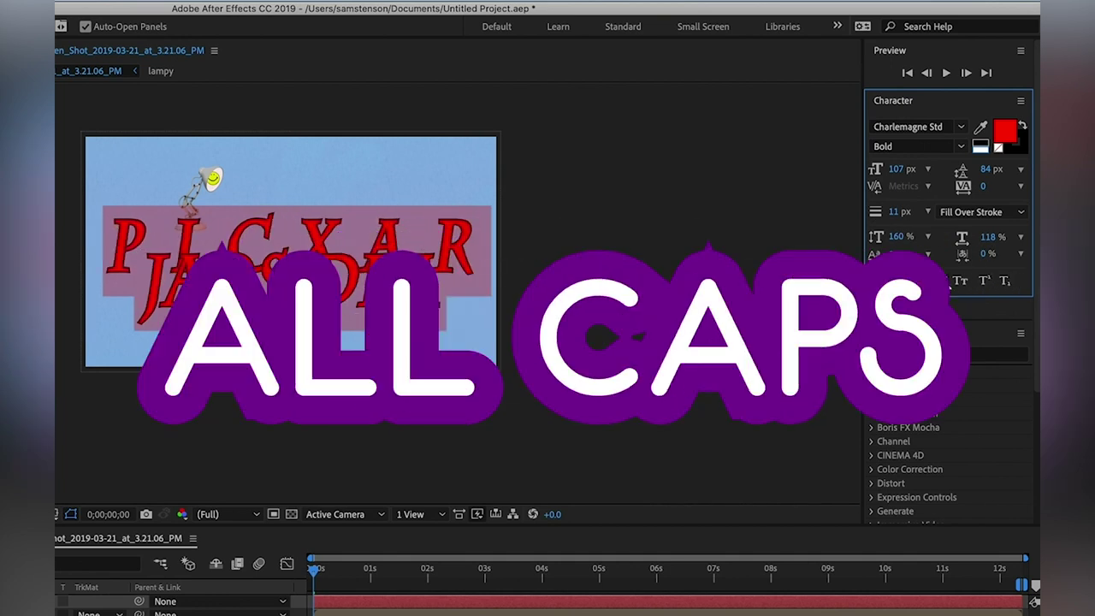
{"action": "left_click", "coordinate": [939, 281]}
{"action": "left_click", "coordinate": [962, 281]}
{"action": "left_click", "coordinate": [986, 280]}
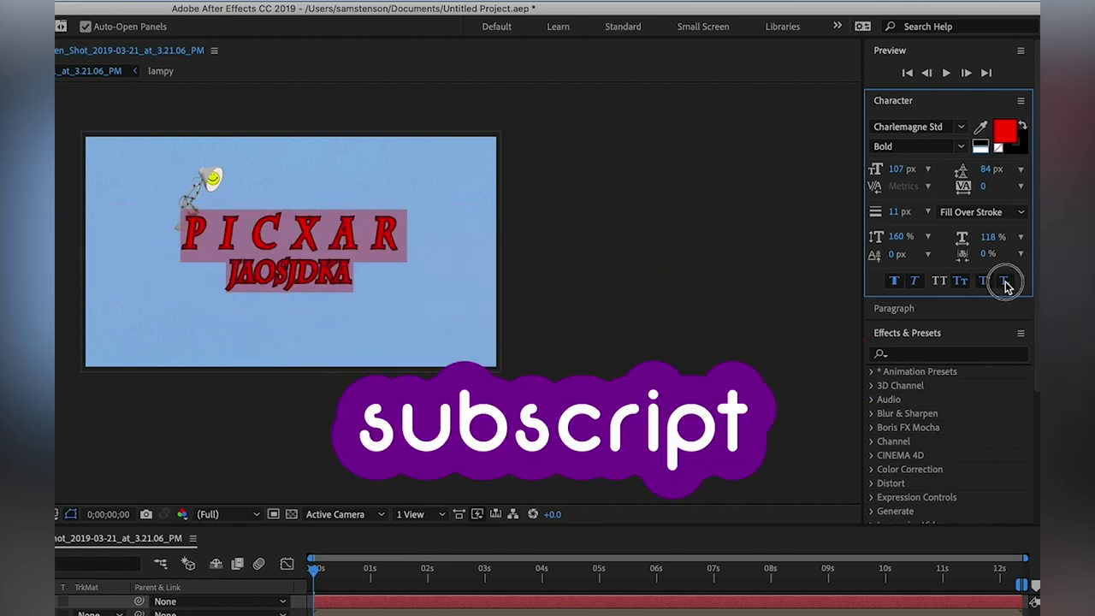
{"action": "left_click", "coordinate": [1004, 282]}
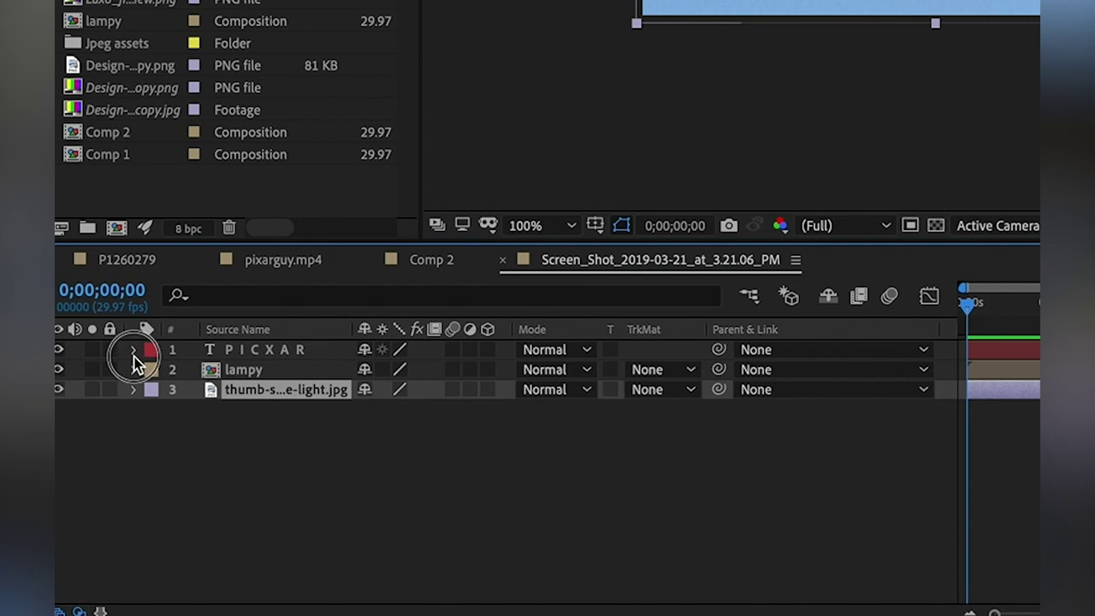
- Set the PICXAR layer's opacity to 76%, rotation to 24° and scale to 127%
{"action": "left_click", "coordinate": [135, 350]}
{"action": "left_click", "coordinate": [208, 386]}
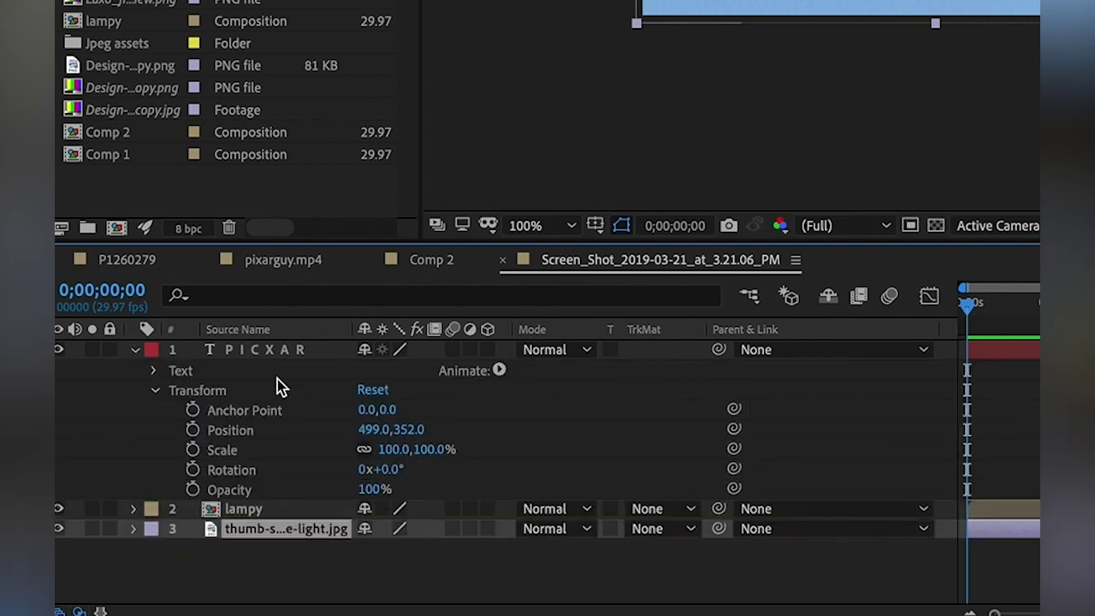
{"action": "left_click", "coordinate": [296, 352]}
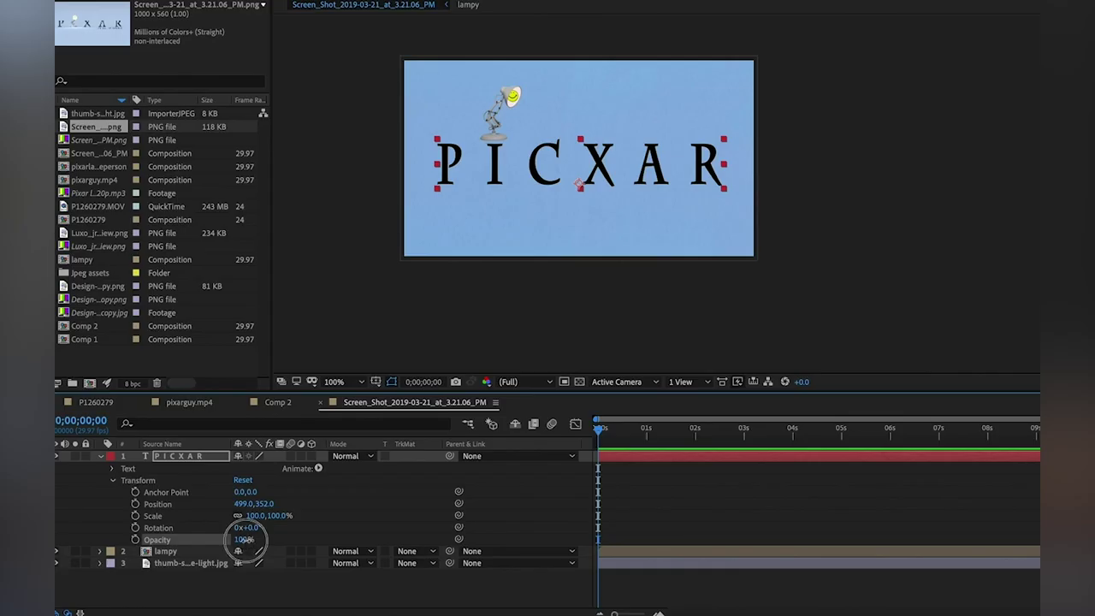
{"action": "left_click_drag", "start_coordinate": [375, 490], "coordinate": [393, 474]}
{"action": "left_click_drag", "start_coordinate": [255, 530], "coordinate": [445, 506]}
- Enable keyframes for anchor point, position, scale, opacity and rotation
{"action": "left_click", "coordinate": [135, 492]}
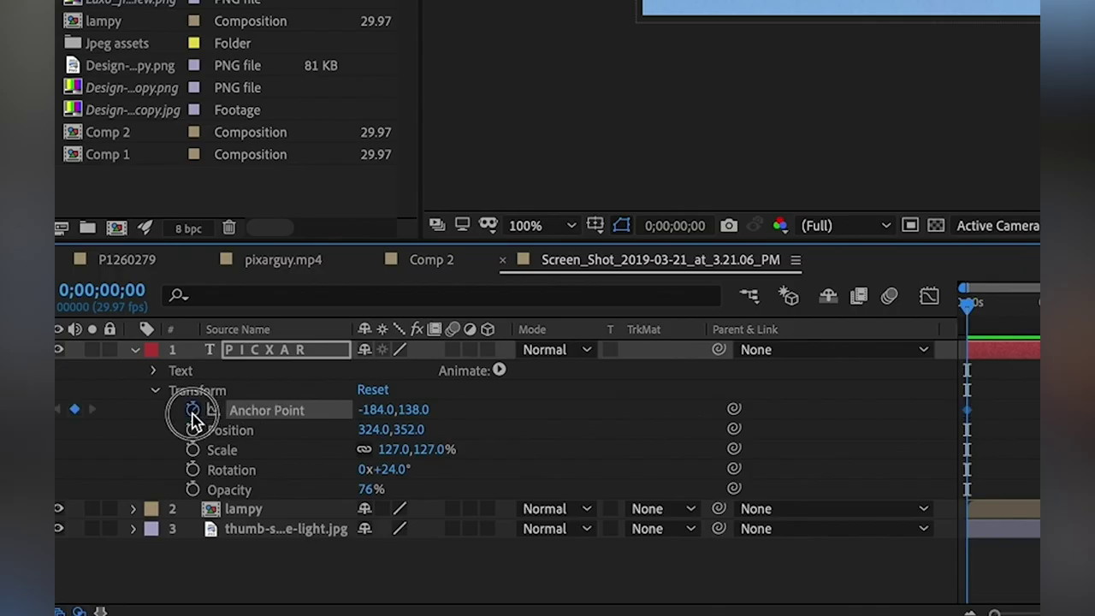
{"action": "left_click", "coordinate": [192, 429]}
{"action": "left_click", "coordinate": [193, 450]}
{"action": "left_click", "coordinate": [193, 490]}
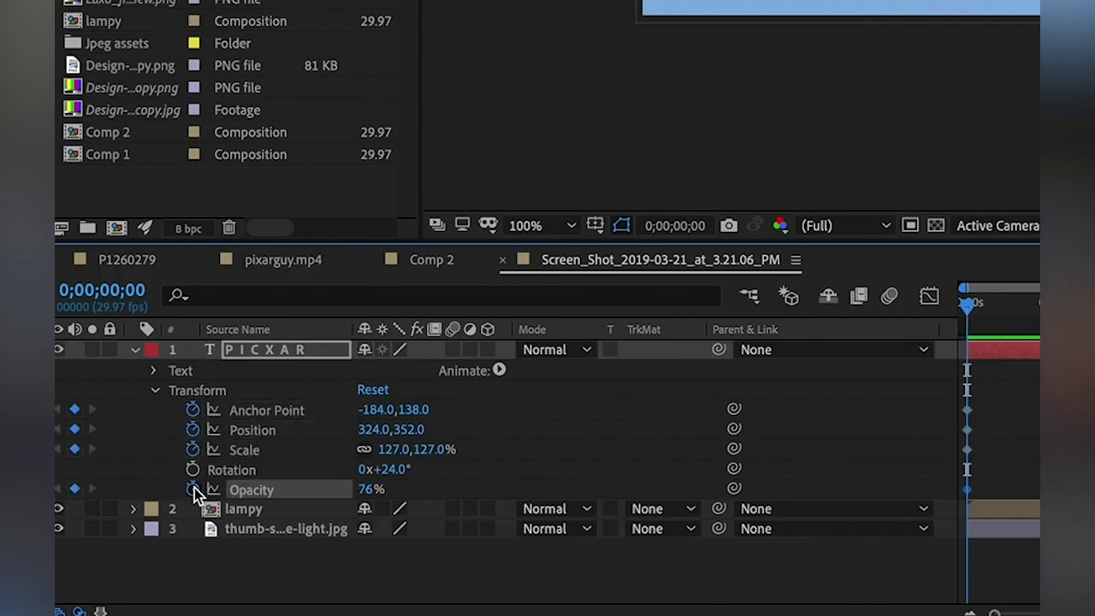
{"action": "left_click", "coordinate": [193, 469]}
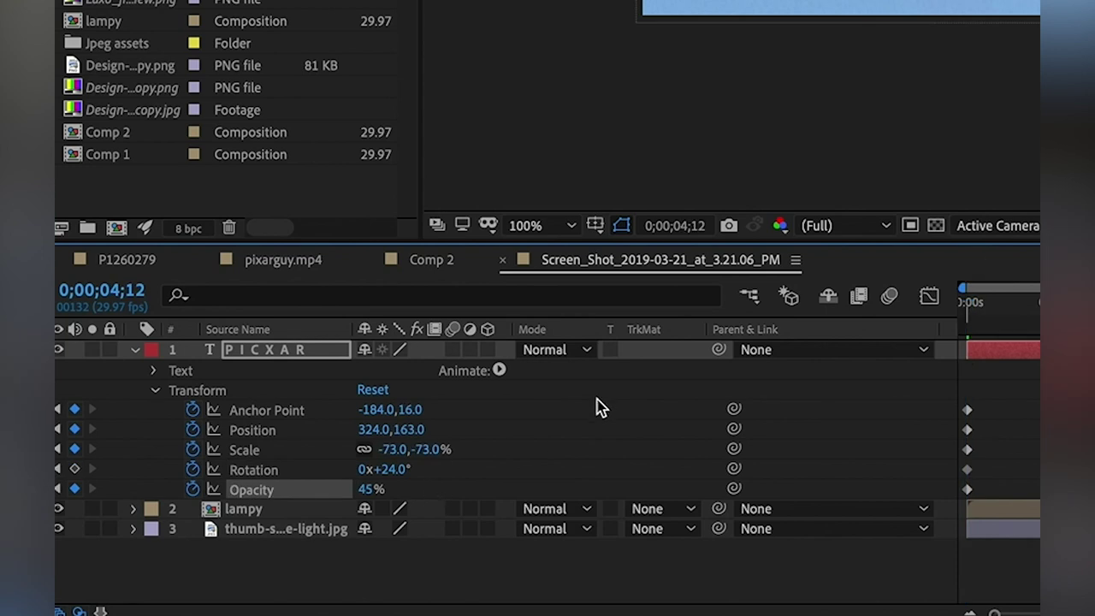
- Preview the animation from the start, then reselect the anchor point keyframe
{"action": "key", "text": "Home"}
{"action": "key", "text": "space"}
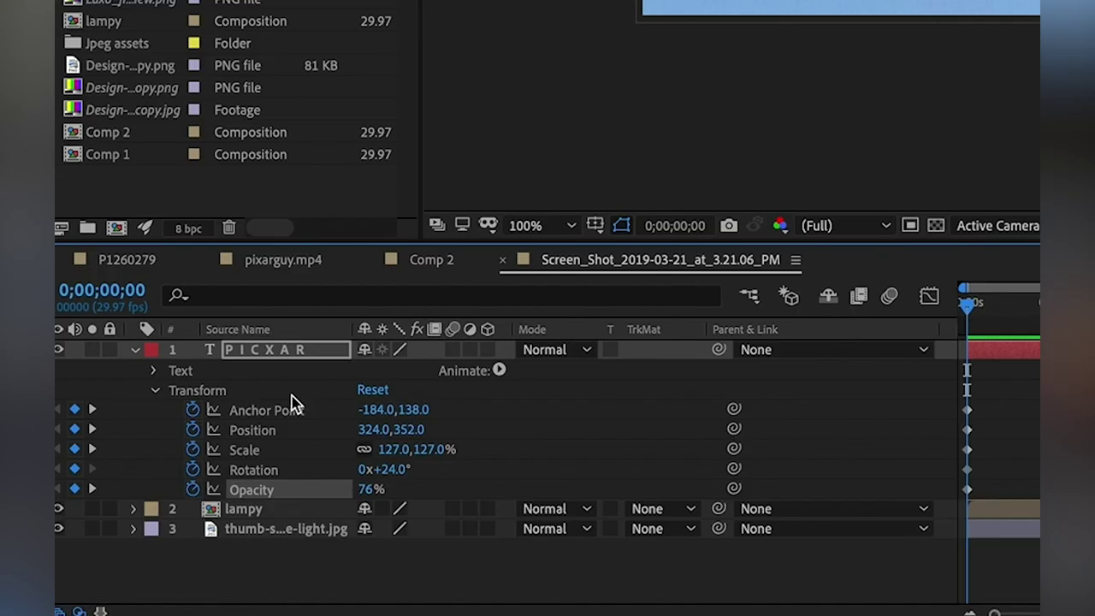
{"action": "left_click", "coordinate": [291, 409]}
{"action": "left_click", "coordinate": [155, 390]}
{"action": "left_click", "coordinate": [155, 390]}
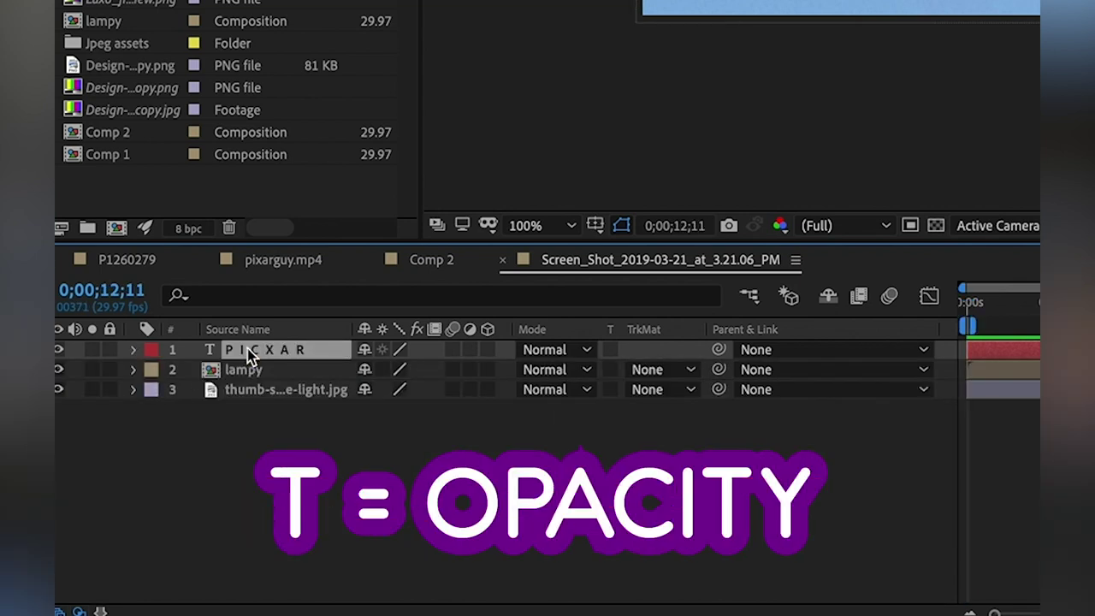
- Solo Opacity, Position, Scale, Rotation, then Anchor Point with T, P, S, R, A, and return to frame one
{"action": "key", "text": "t"}
{"action": "key", "text": "p"}
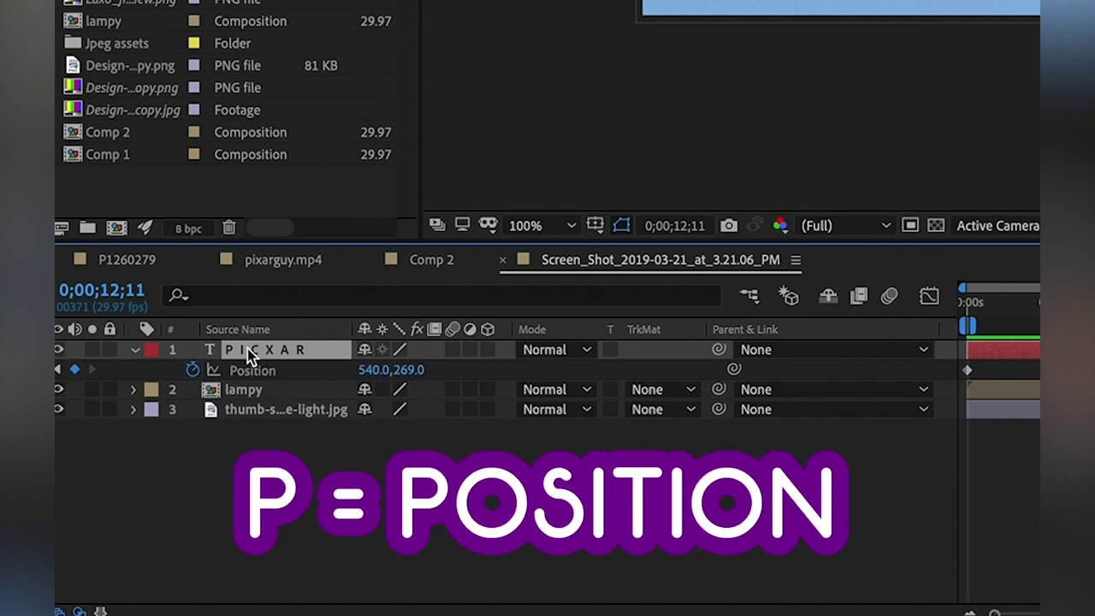
{"action": "key", "text": "s"}
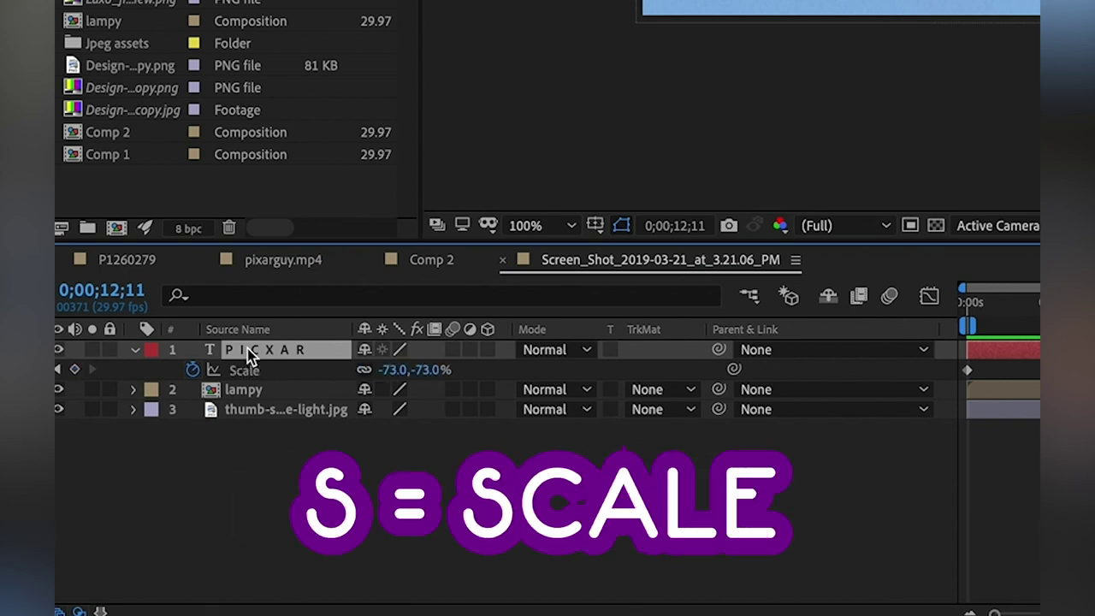
{"action": "key", "text": "r"}
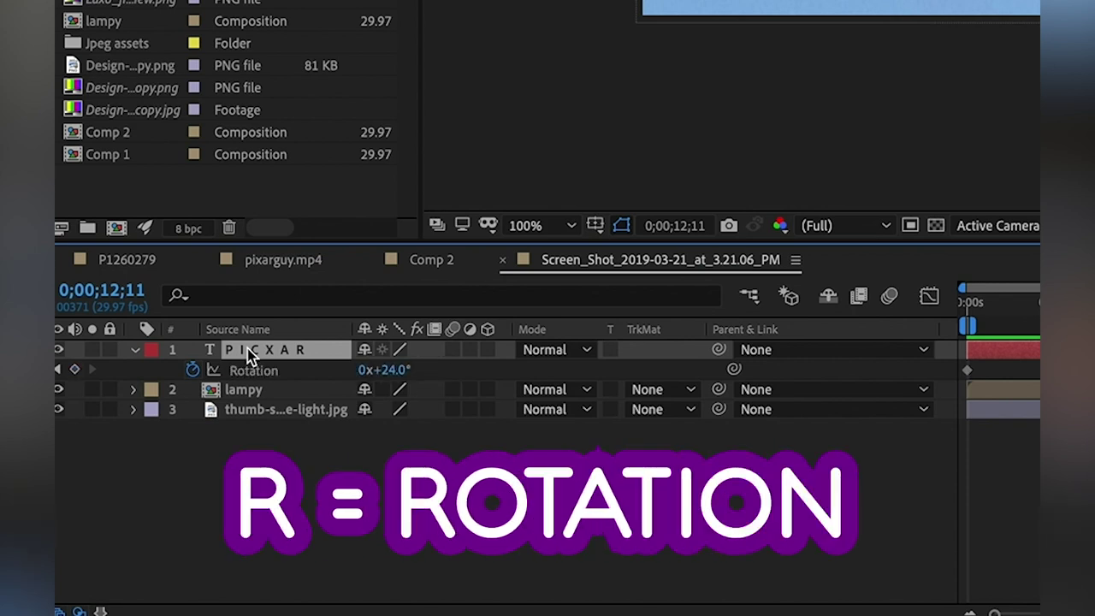
{"action": "key", "text": "a"}
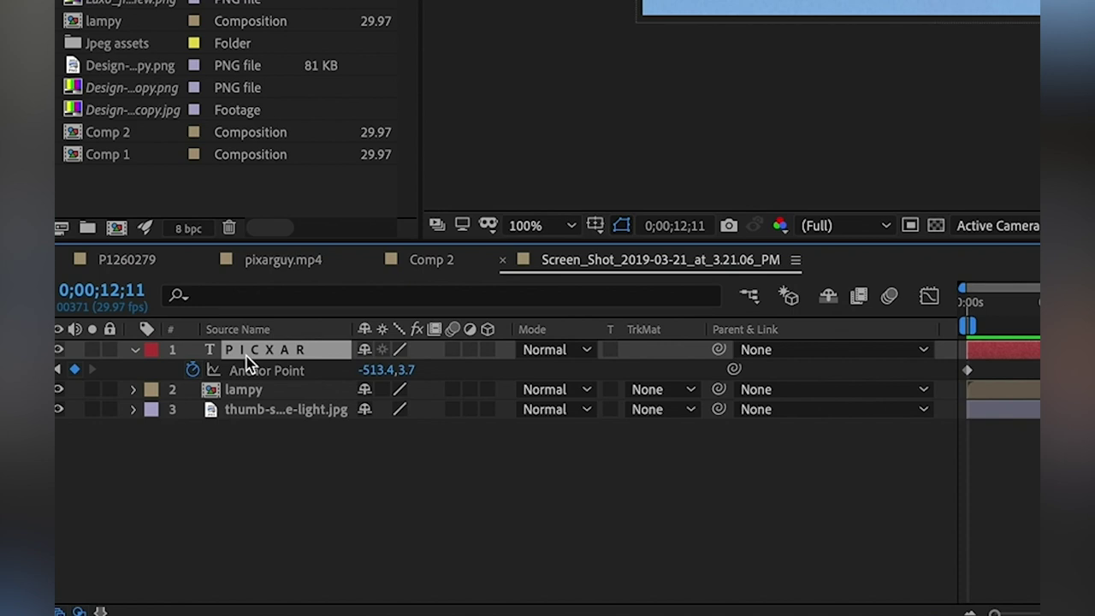
{"action": "key", "text": "Home"}
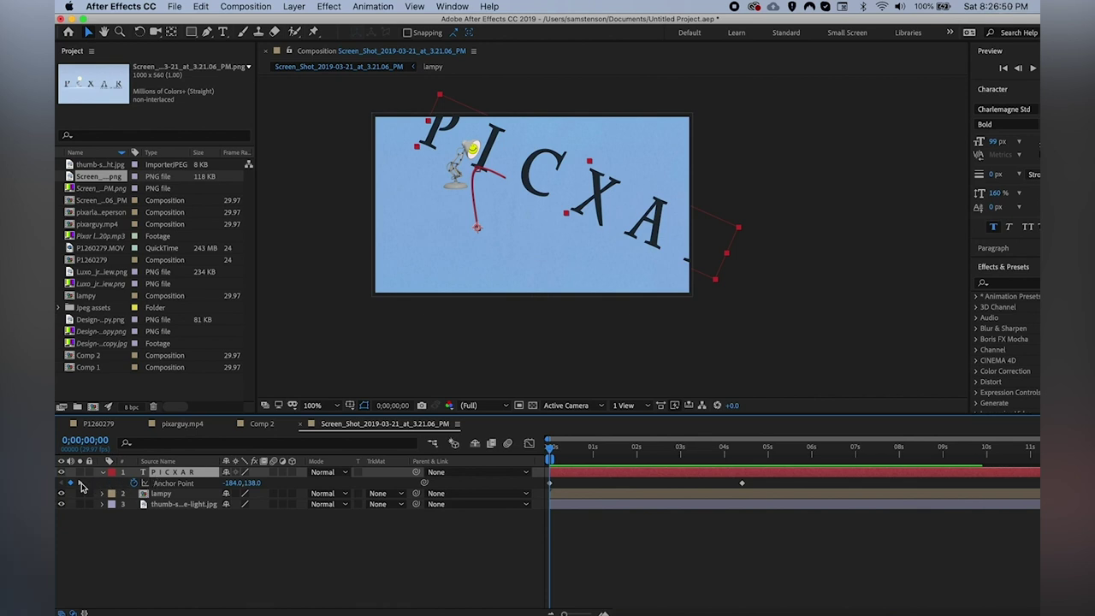
{"action": "left_click", "coordinate": [103, 487]}
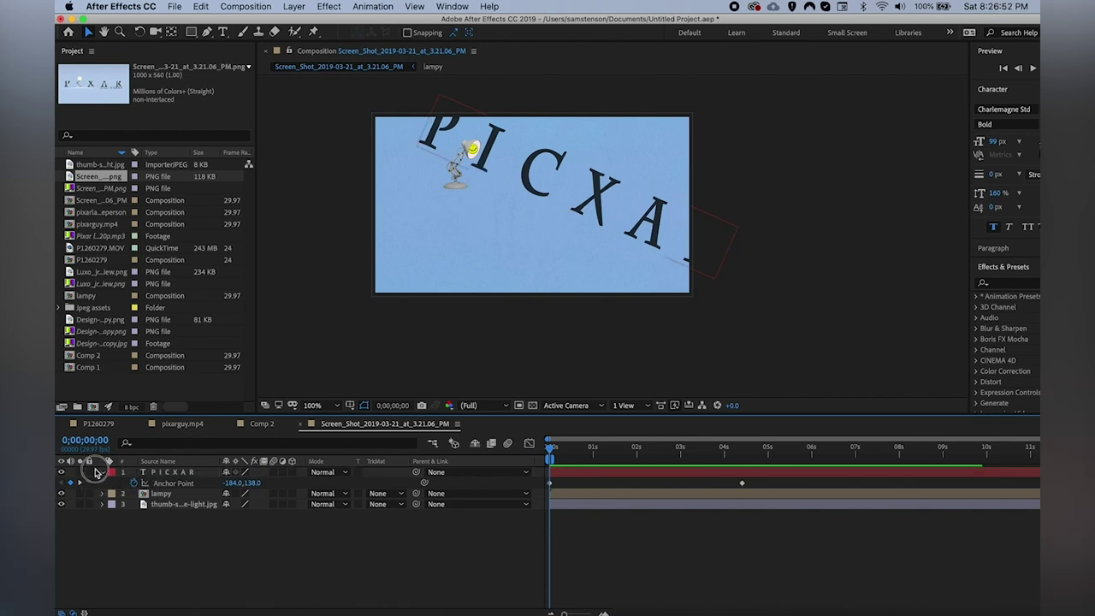
{"action": "left_click", "coordinate": [104, 472]}
- Enable Source Text keyframing and add a Source Text keyframe at about 1;12
{"action": "left_click", "coordinate": [104, 472]}
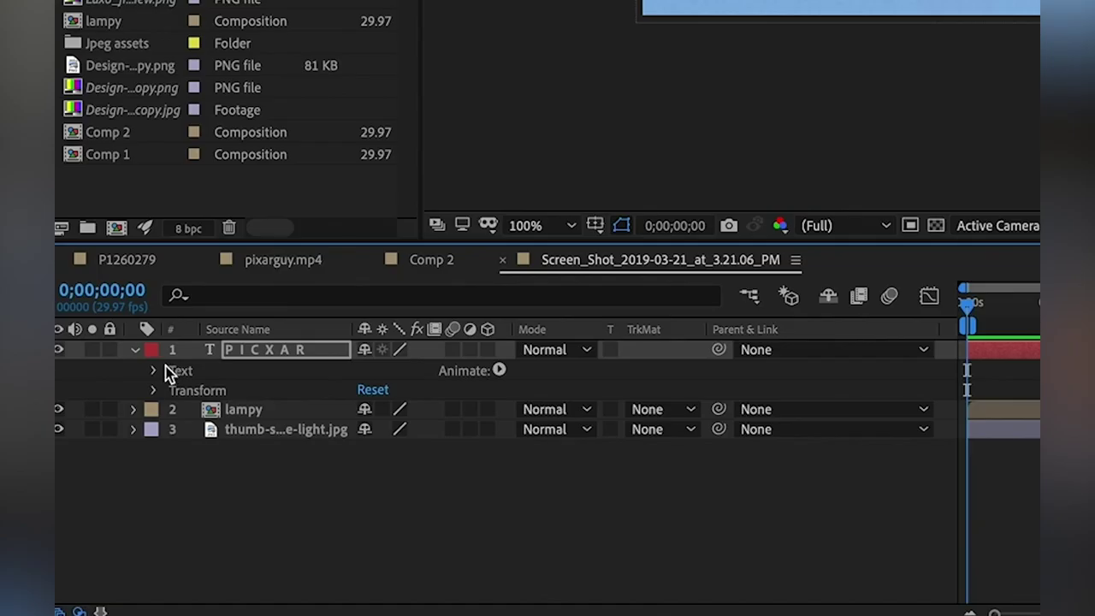
{"action": "left_click", "coordinate": [153, 370]}
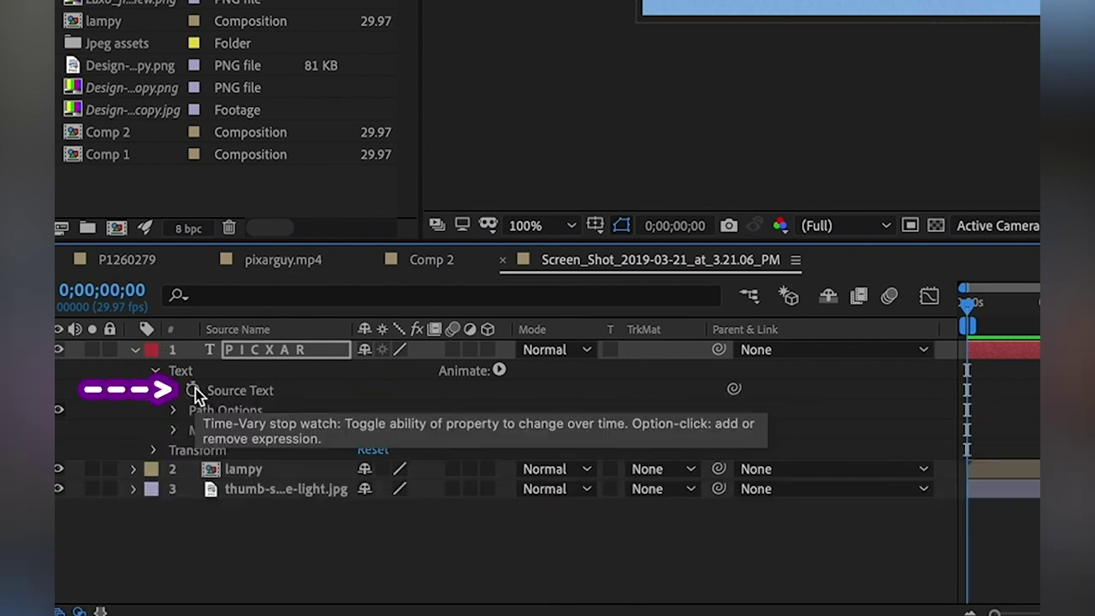
{"action": "left_click", "coordinate": [193, 391]}
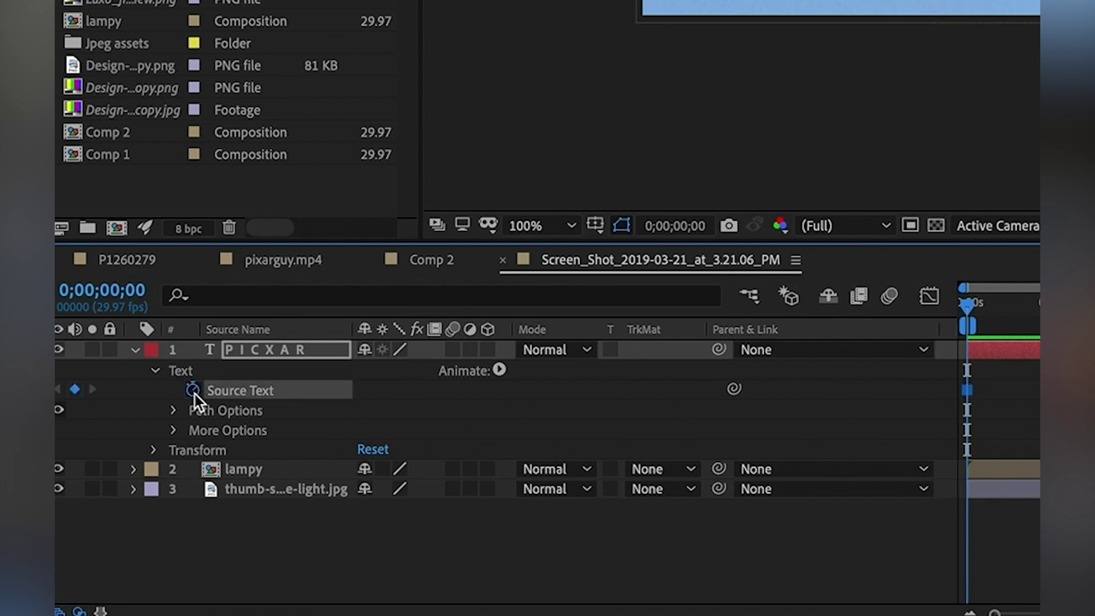
{"action": "left_click_drag", "start_coordinate": [364, 309], "coordinate": [405, 310]}
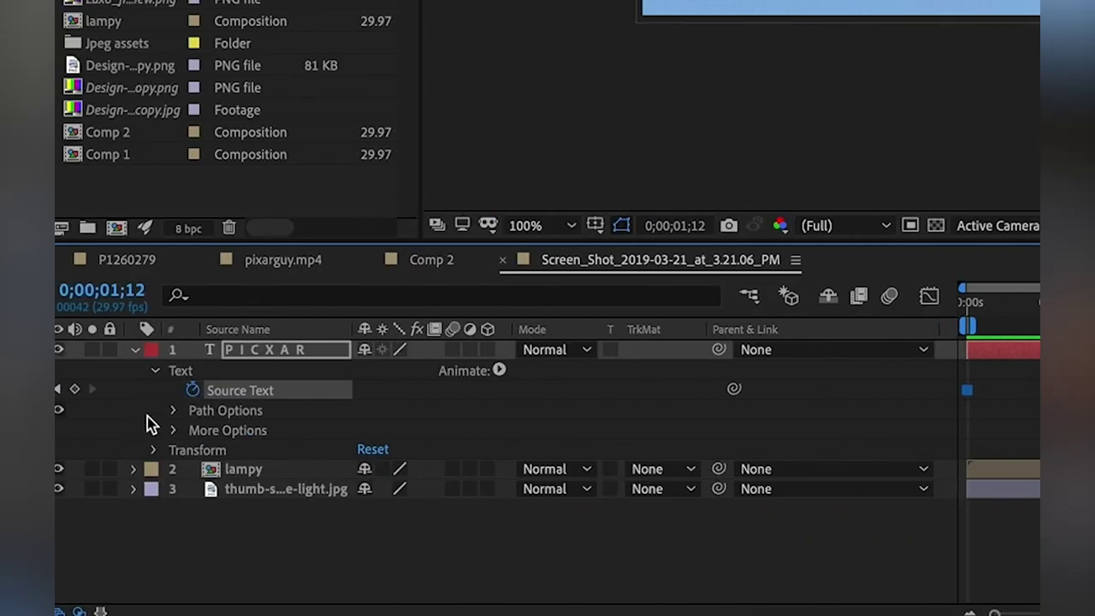
{"action": "left_click", "coordinate": [77, 393]}
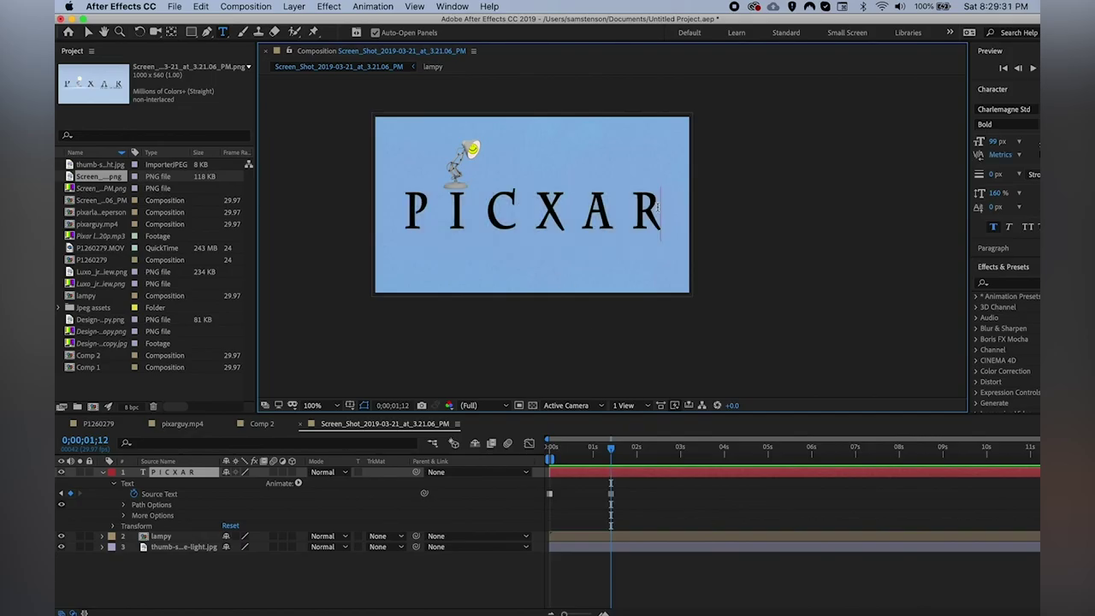
- Replace the title wording with 'CARFAXS' at that keyframe
{"action": "triple_click", "coordinate": [641, 208]}
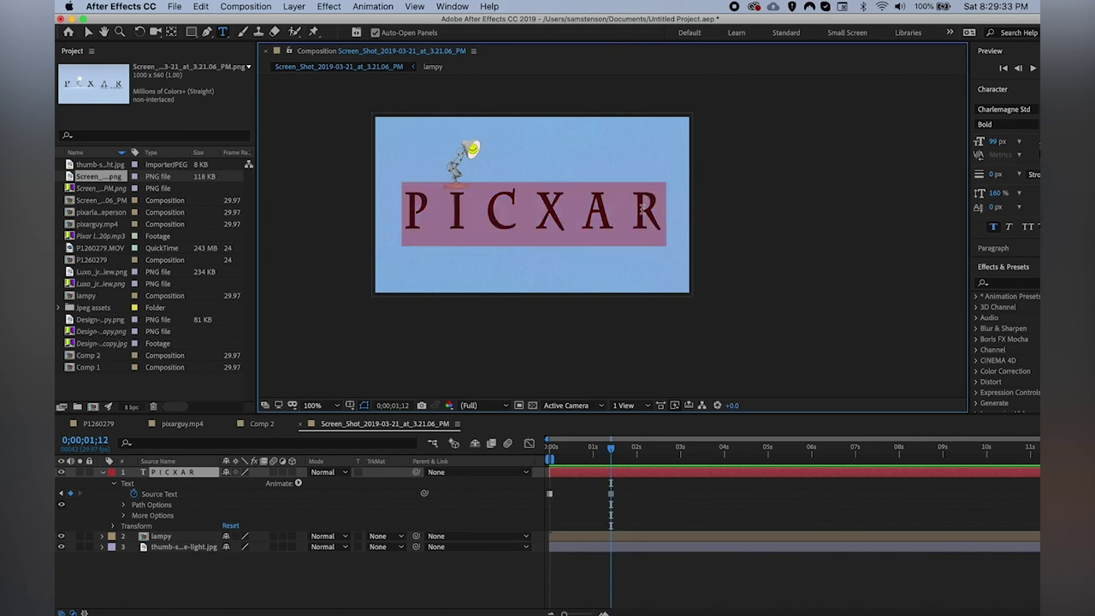
{"action": "type", "text": "CAR"}
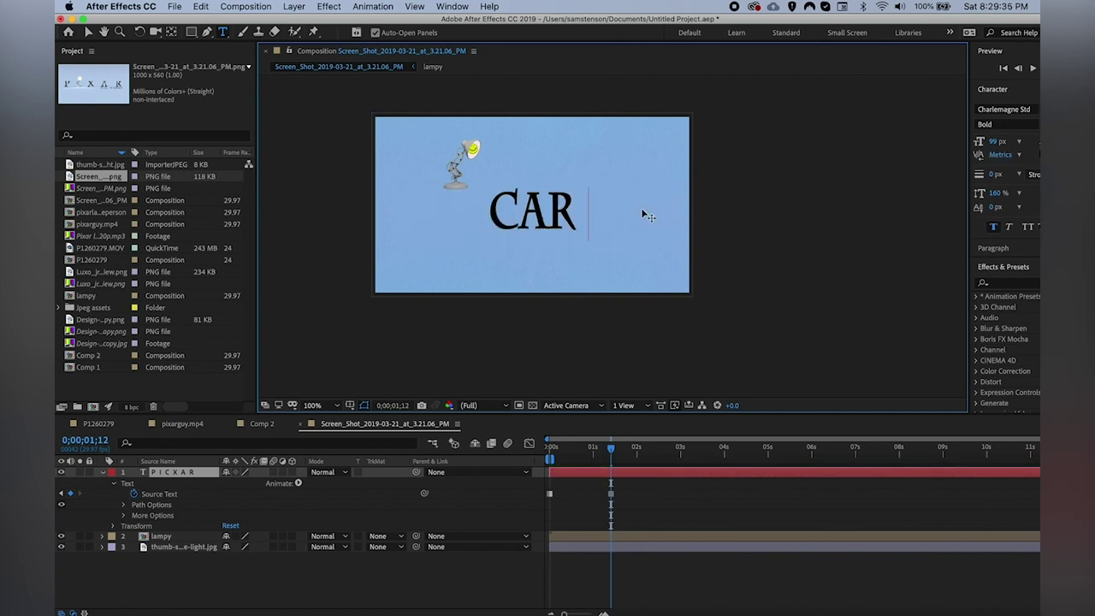
{"action": "type", "text": "FAXS"}
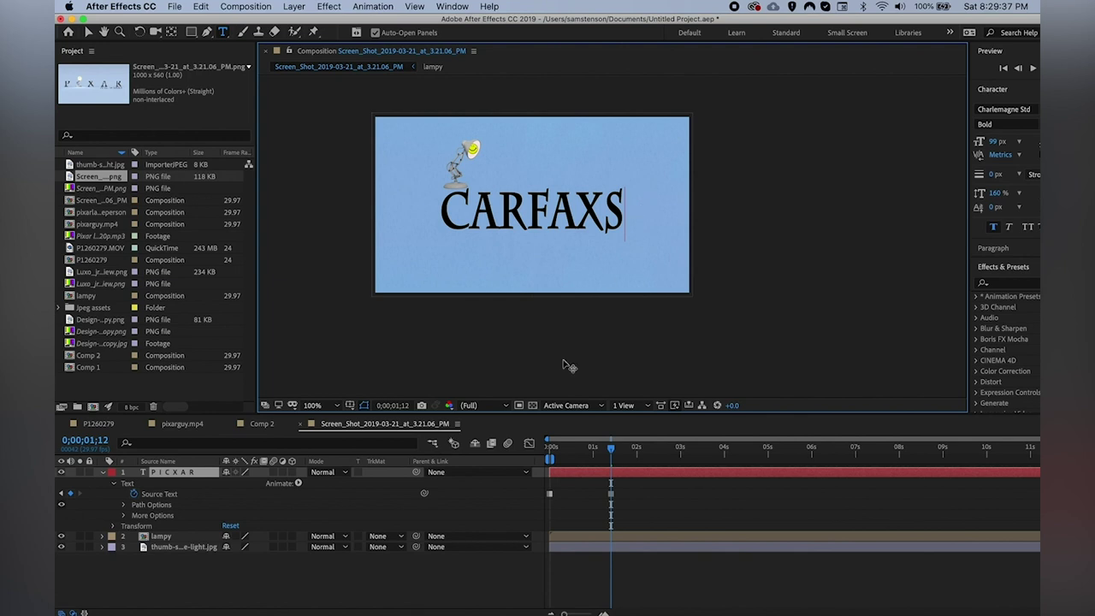
{"action": "left_click", "coordinate": [593, 446]}
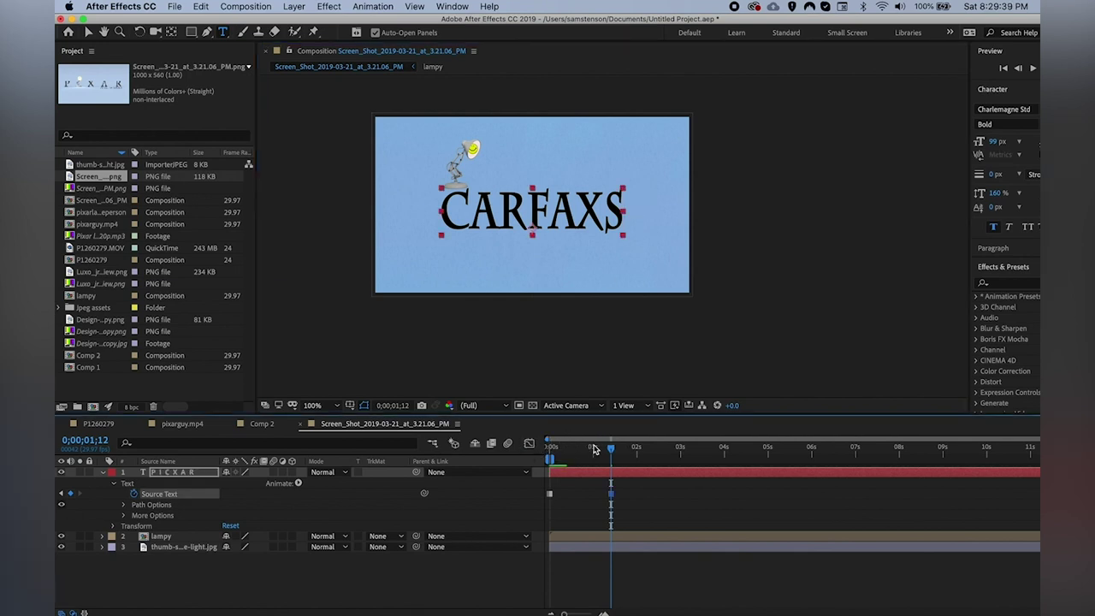
{"action": "left_click_drag", "start_coordinate": [597, 446], "coordinate": [665, 448]}
- Change the title font to Comic Sans MS, then move the playhead to a later time
{"action": "scroll", "coordinate": [625, 534], "scroll_direction": "up", "scroll_amount": 2}
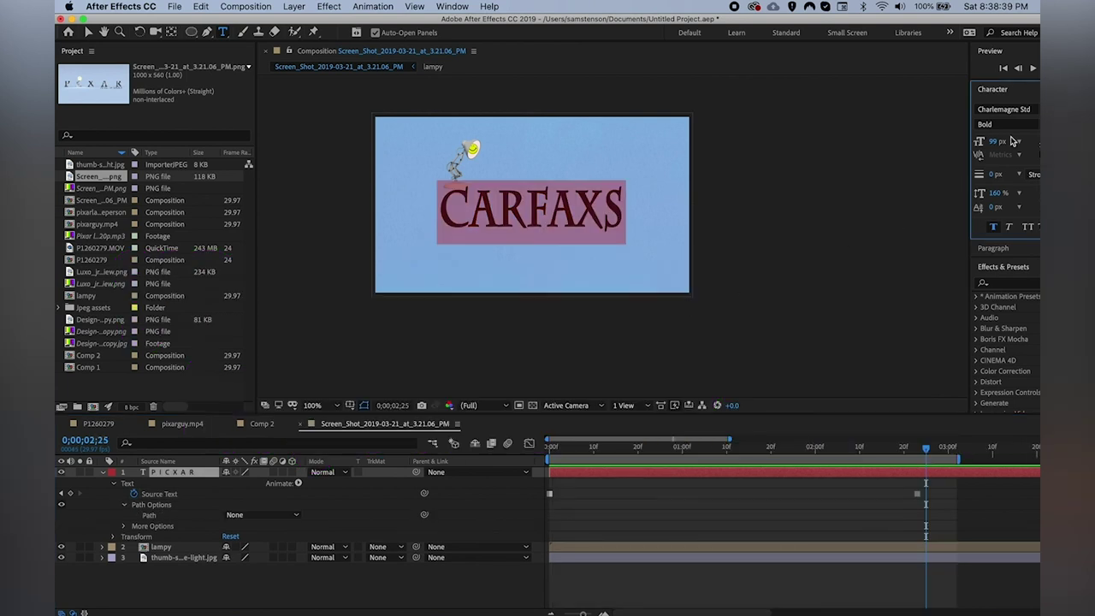
{"action": "left_click", "coordinate": [1018, 113]}
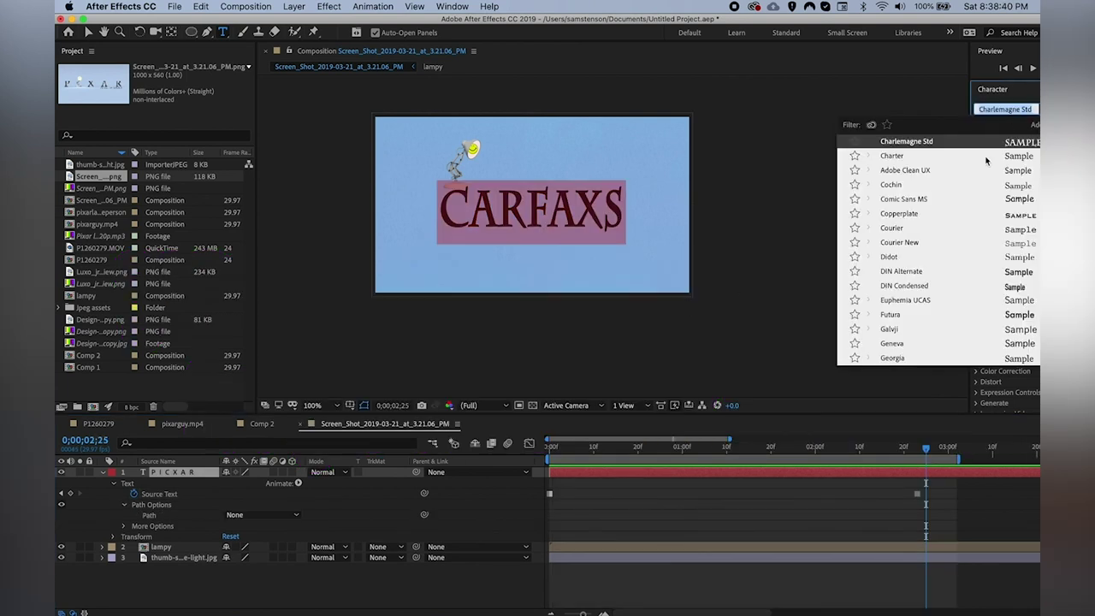
{"action": "left_click", "coordinate": [1031, 200]}
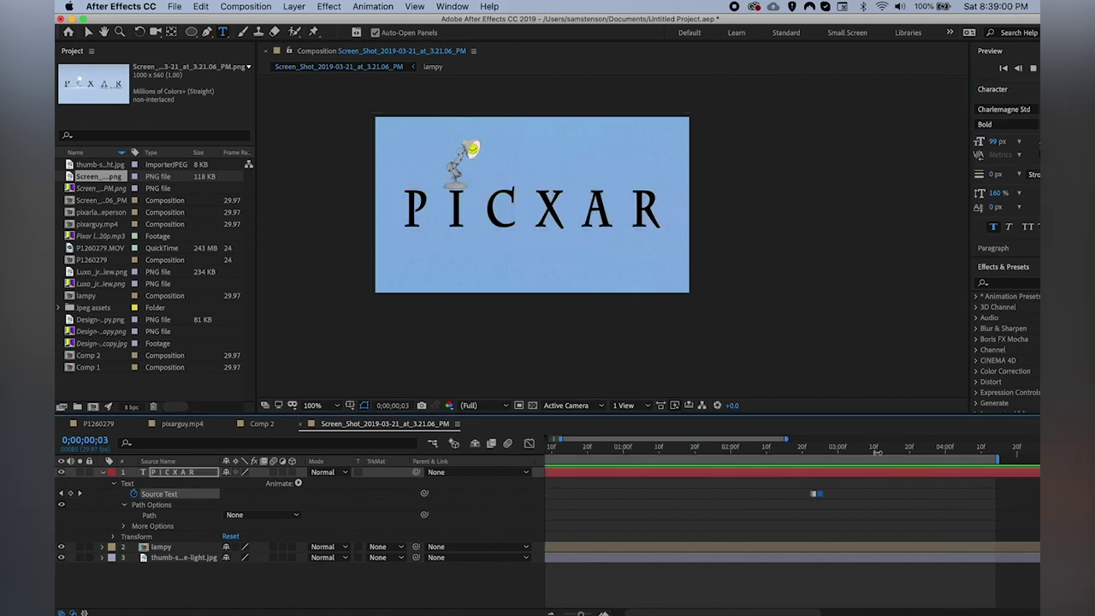
{"action": "left_click", "coordinate": [763, 450]}
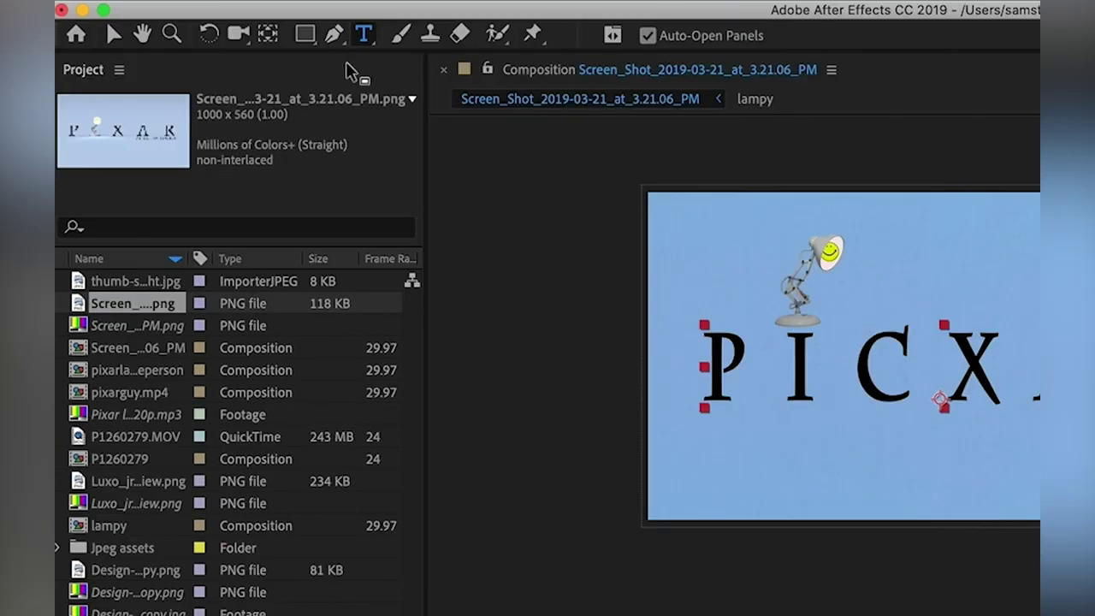
- Draw a four-point zigzag mask with the Pen tool across the PICXAR title
{"action": "left_click", "coordinate": [333, 33]}
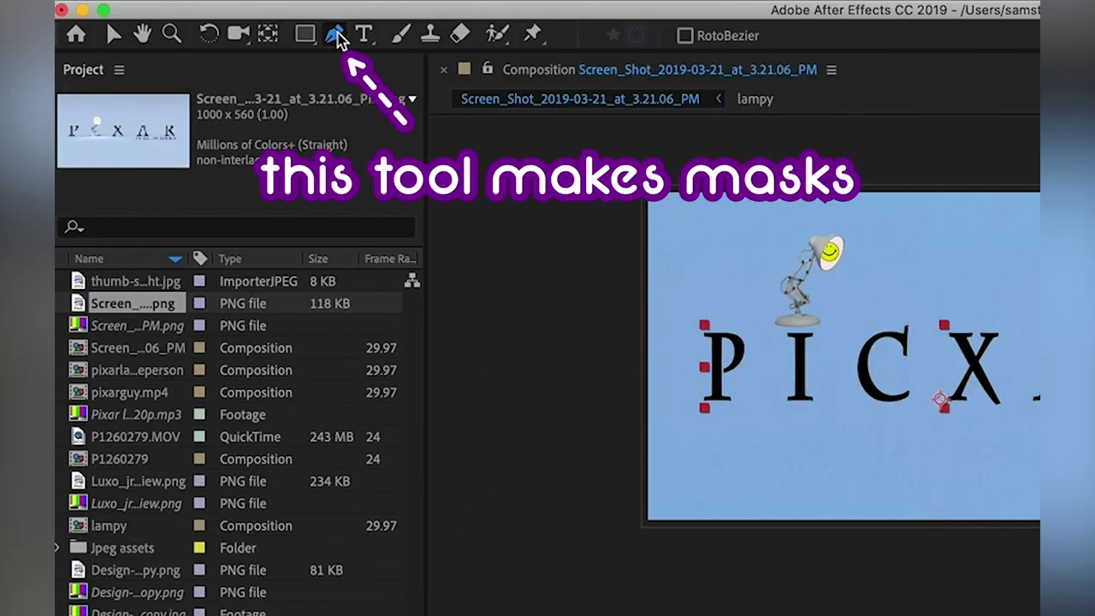
{"action": "left_click", "coordinate": [788, 354]}
{"action": "left_click", "coordinate": [947, 270]}
{"action": "left_click", "coordinate": [692, 320]}
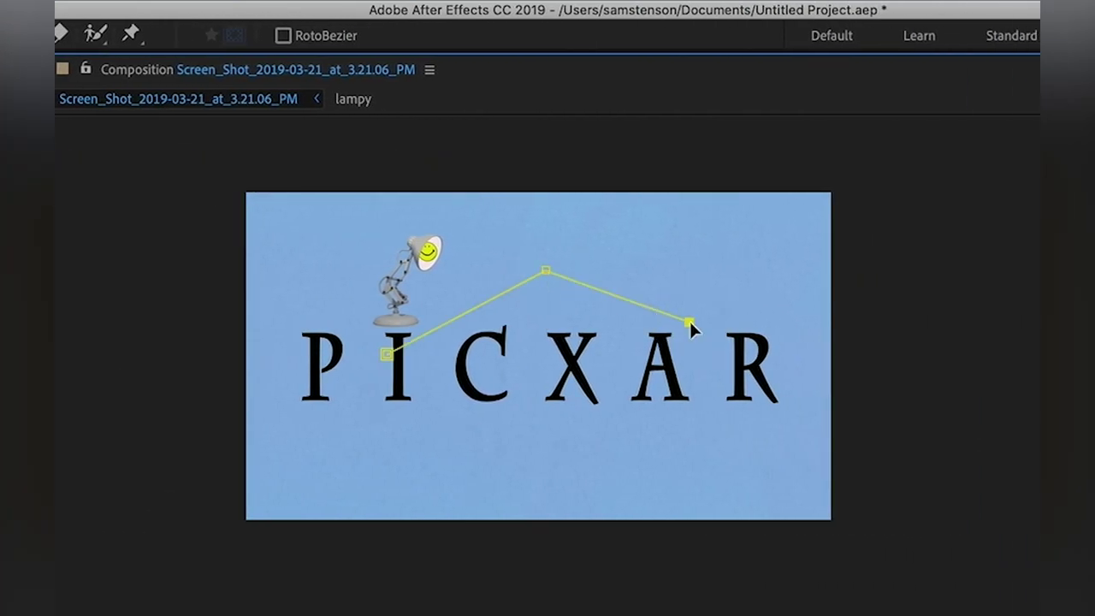
{"action": "left_click", "coordinate": [691, 392]}
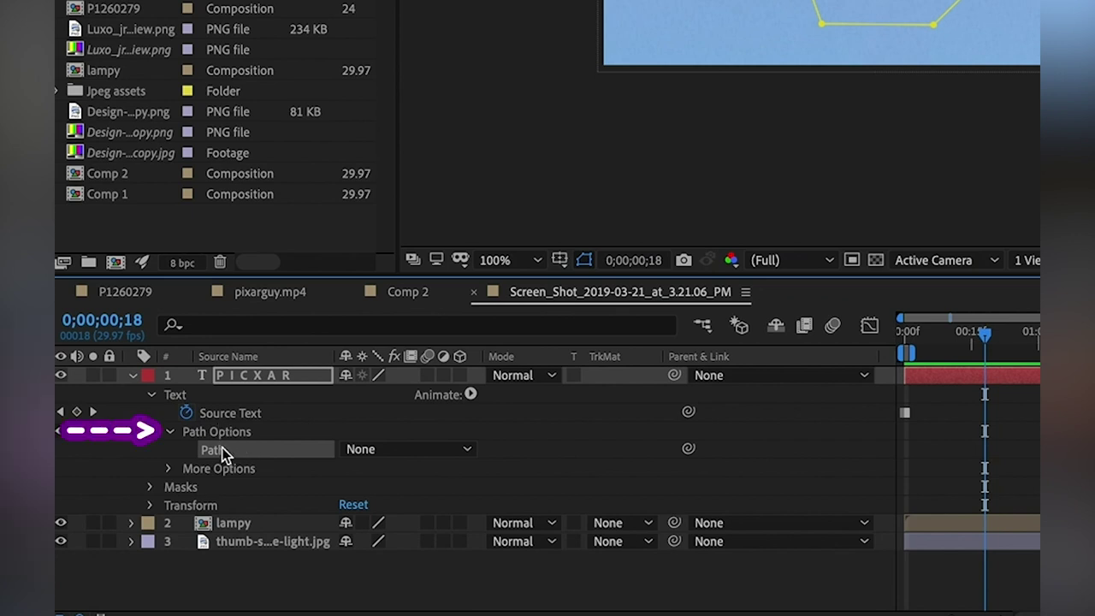
- Set the text's Path option to Mask 1, then undo that assignment
{"action": "left_click", "coordinate": [402, 454]}
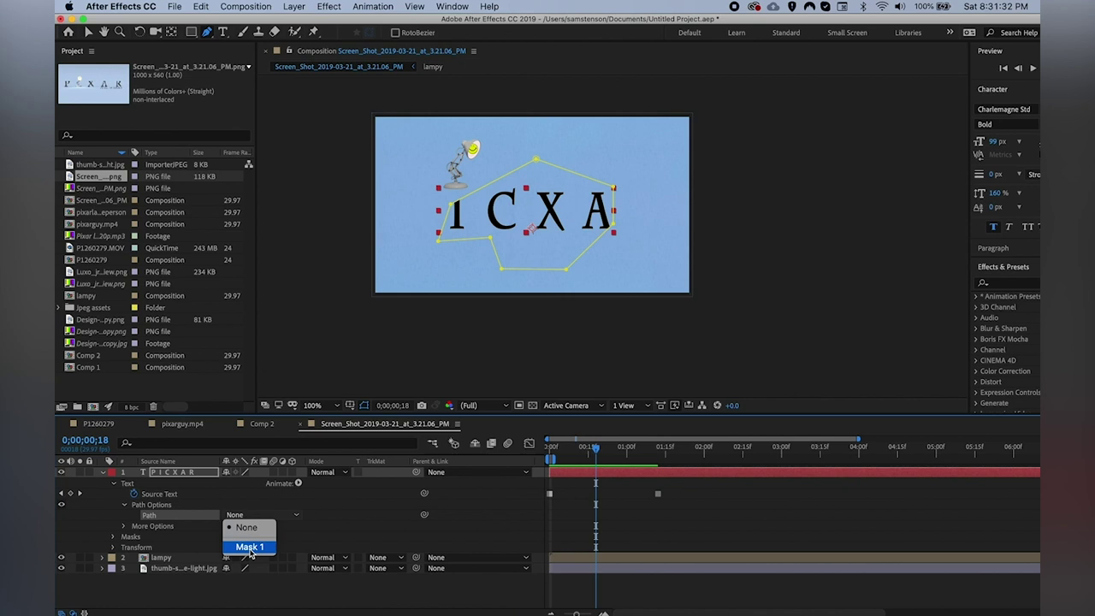
{"action": "left_click", "coordinate": [388, 505]}
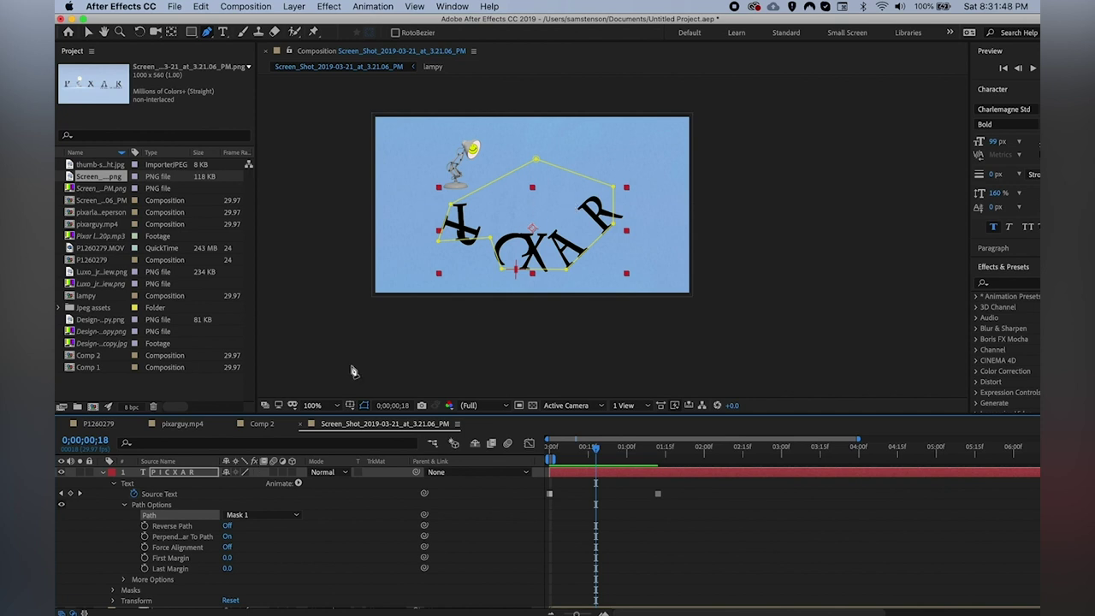
{"action": "key", "text": "super+z"}
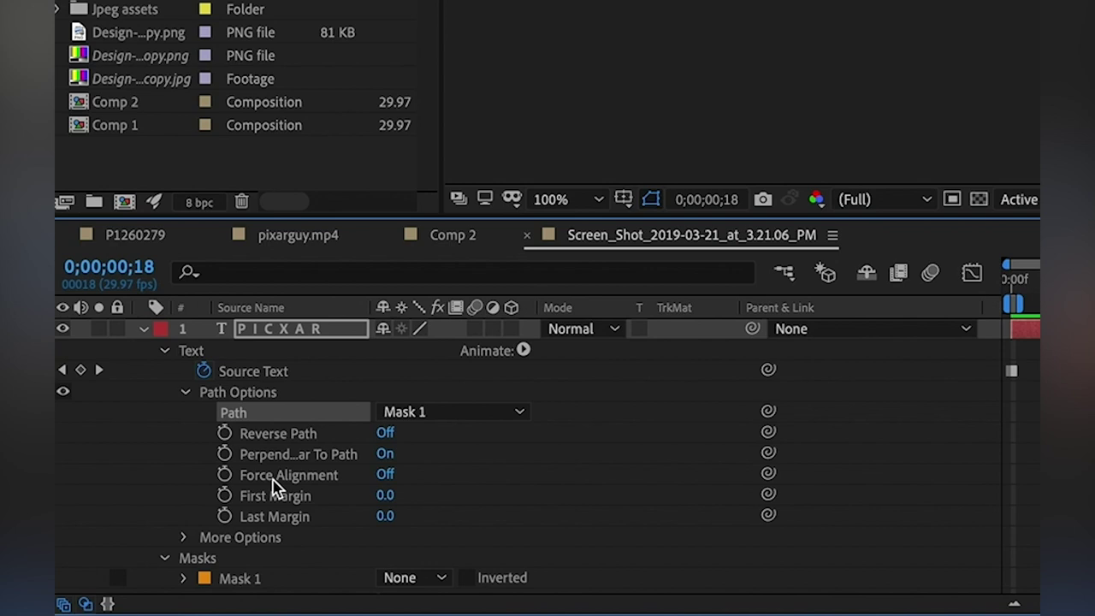
- Turn on Reverse Path and move the text and oval mask higher in the frame
{"action": "scroll", "coordinate": [171, 554], "scroll_direction": "down", "scroll_amount": 3}
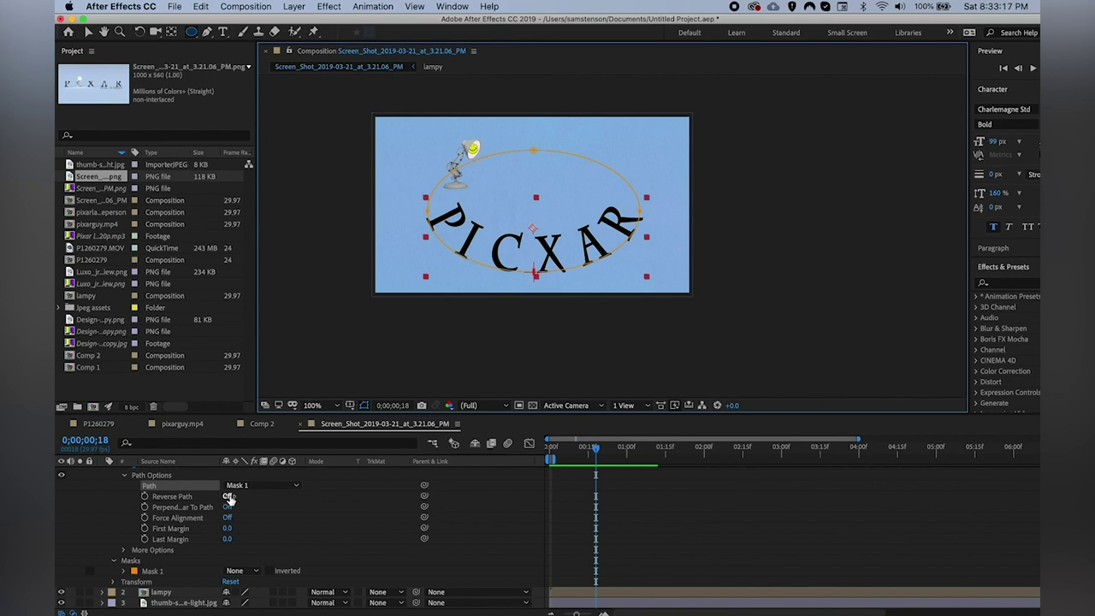
{"action": "left_click", "coordinate": [226, 496]}
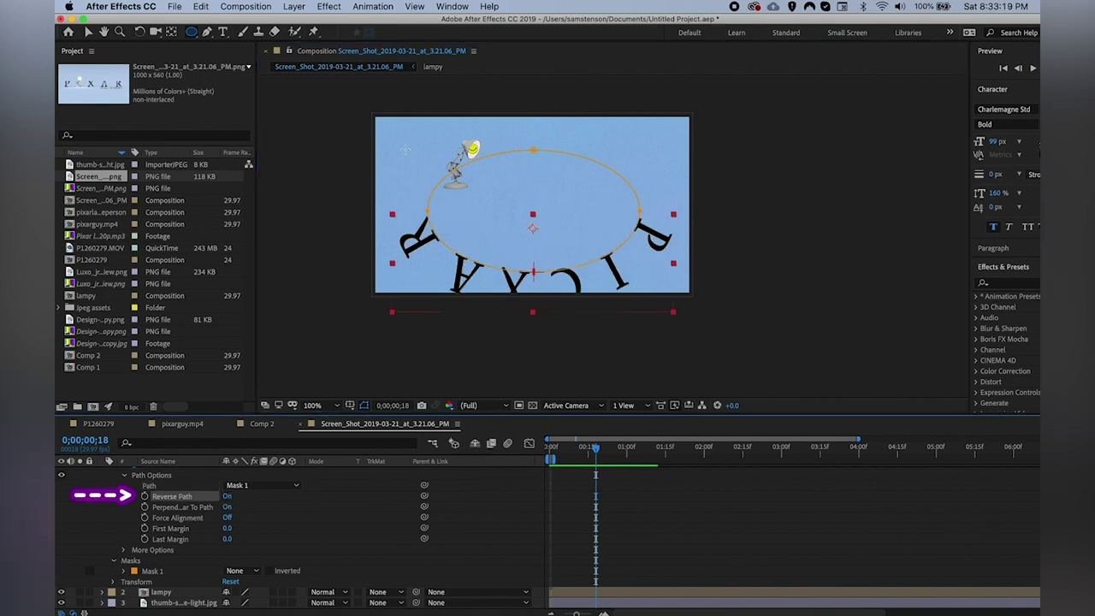
{"action": "key", "text": "v"}
{"action": "left_click_drag", "start_coordinate": [609, 234], "coordinate": [607, 211]}
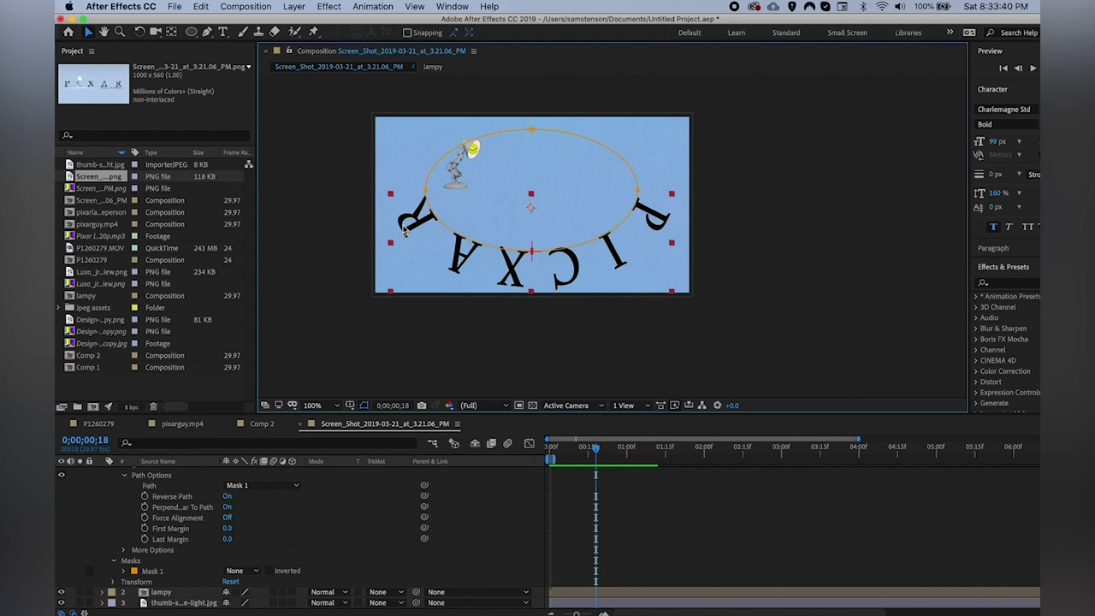
- Toggle Perpendicular To Path and set Force Alignment On to spread PICXAR around the oval
{"action": "left_click", "coordinate": [227, 507]}
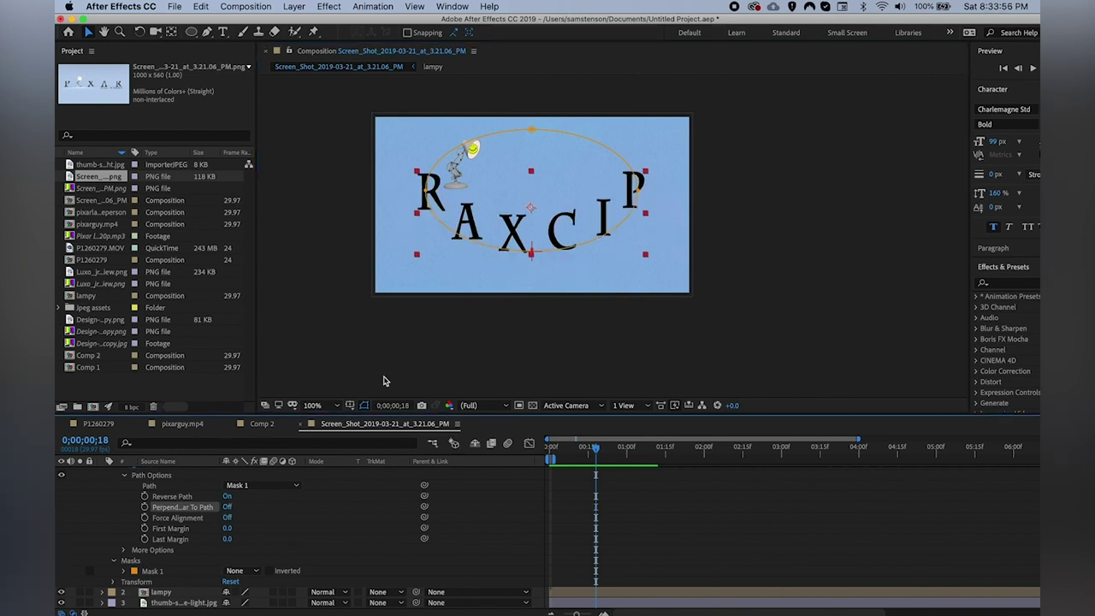
{"action": "left_click", "coordinate": [226, 496]}
{"action": "left_click", "coordinate": [227, 508]}
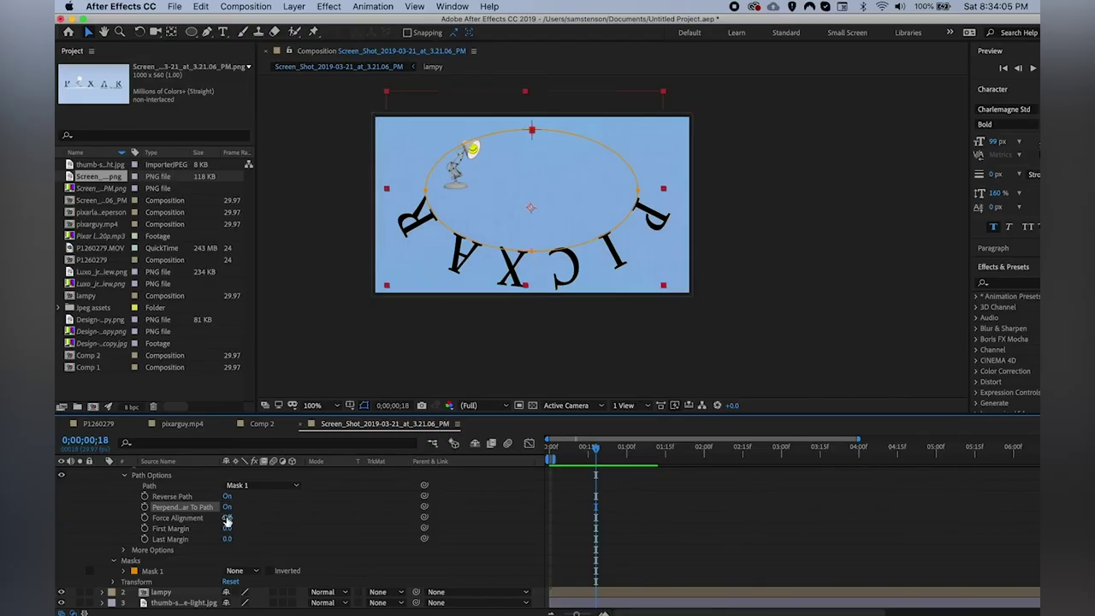
{"action": "left_click", "coordinate": [385, 417]}
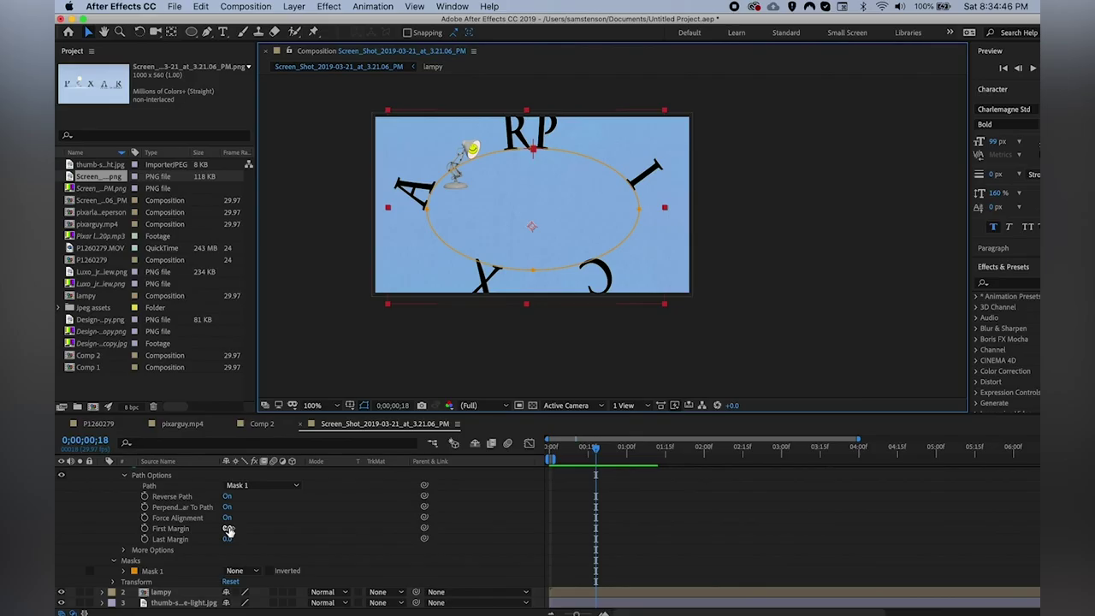
- Scrub First Margin to 626.0 and Last Margin to 478.0 around the ellipse
{"action": "left_click_drag", "start_coordinate": [391, 439], "coordinate": [652, 471]}
{"action": "left_click_drag", "start_coordinate": [364, 545], "coordinate": [278, 540]}
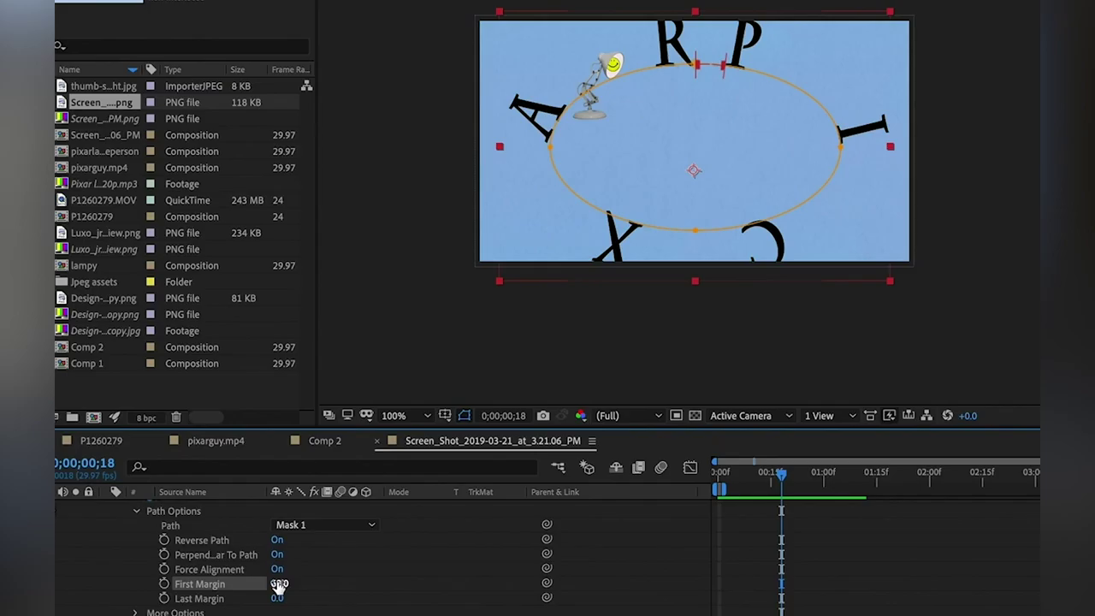
{"action": "left_click_drag", "start_coordinate": [279, 586], "coordinate": [625, 599]}
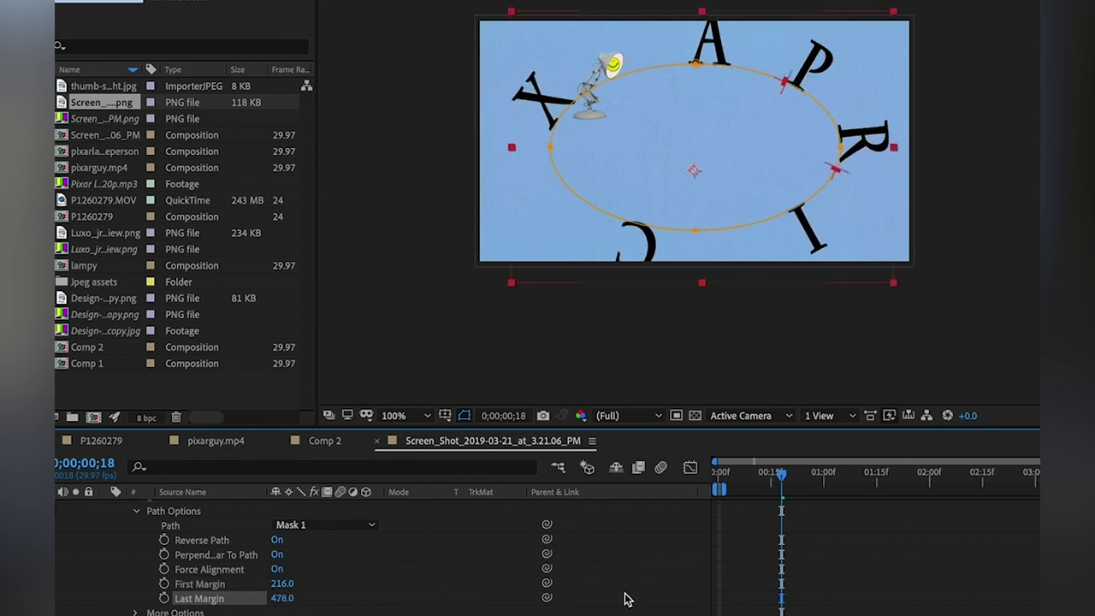
{"action": "left_click_drag", "start_coordinate": [282, 583], "coordinate": [642, 604]}
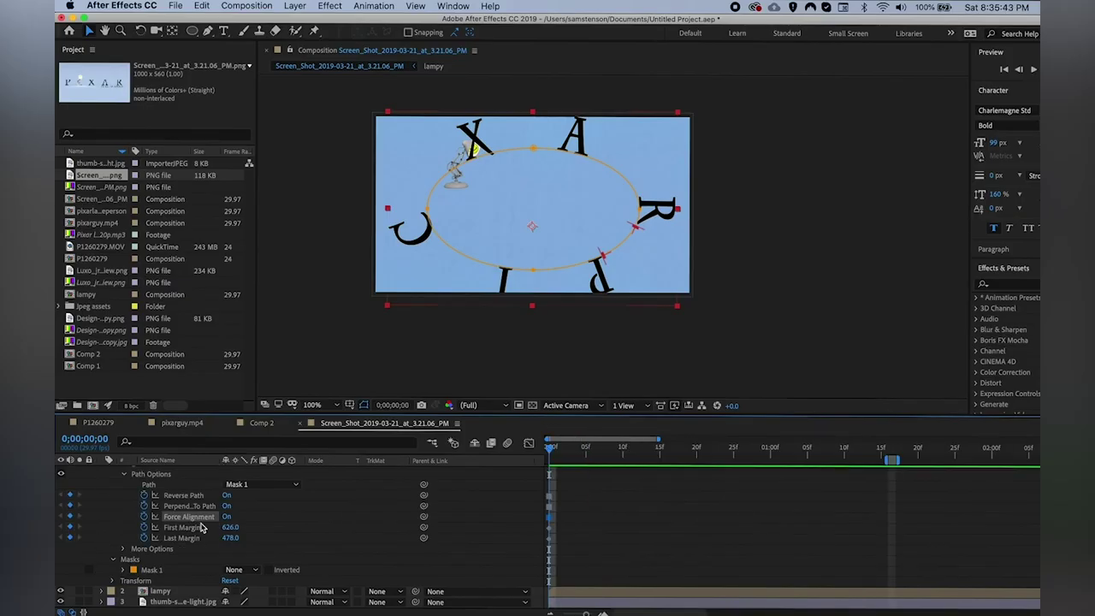
- Keyframe Reverse Path off, Perpendicular To Path and Force Alignment off at later frames
{"action": "left_click_drag", "start_coordinate": [550, 449], "coordinate": [623, 448]}
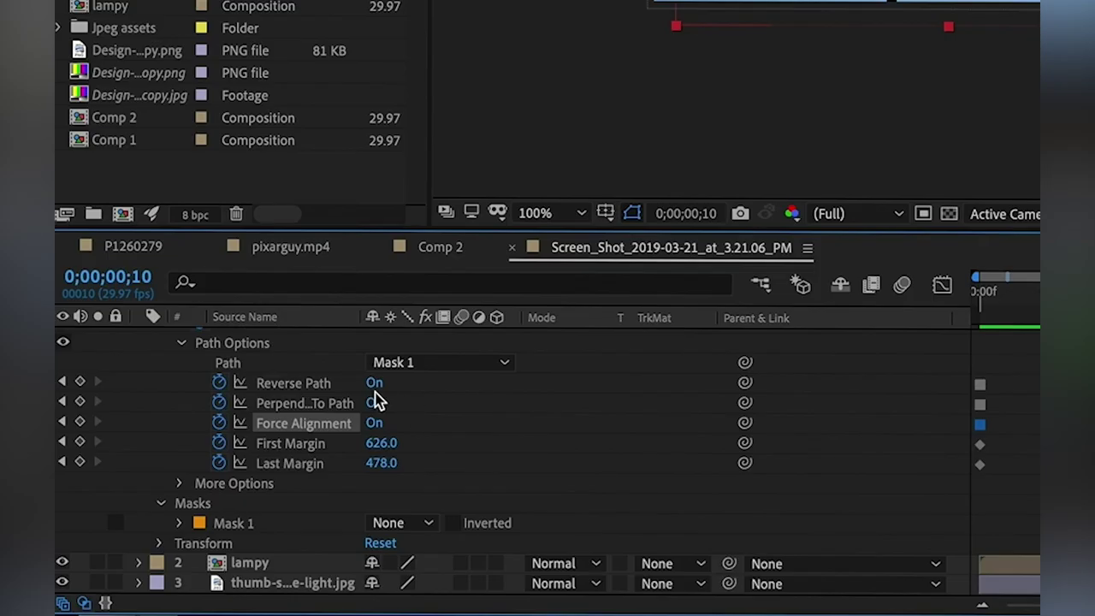
{"action": "left_click", "coordinate": [374, 382]}
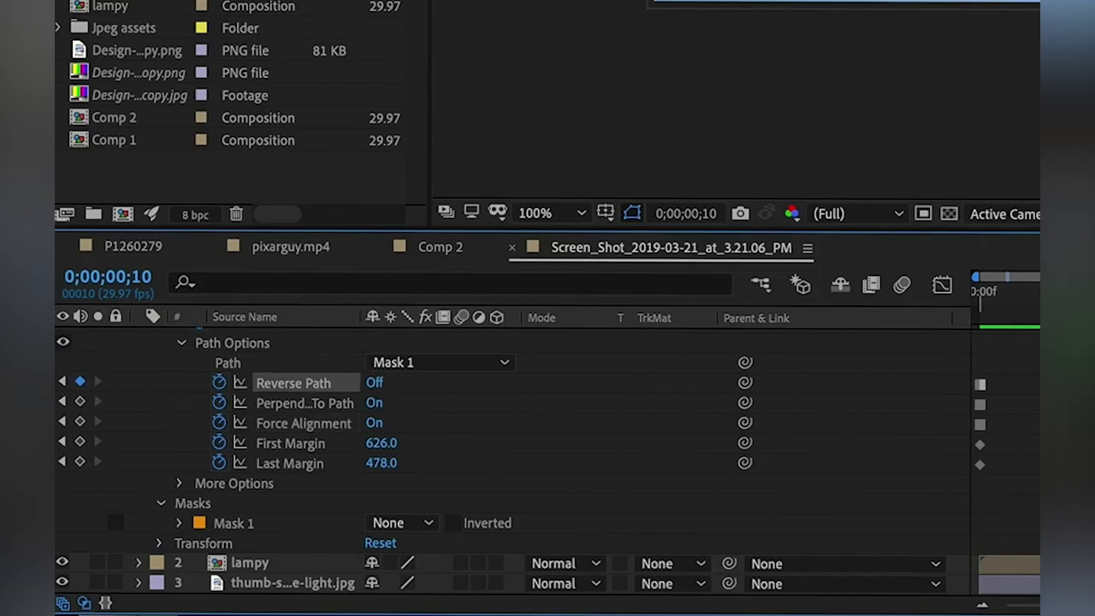
{"action": "left_click_drag", "start_coordinate": [452, 317], "coordinate": [592, 318]}
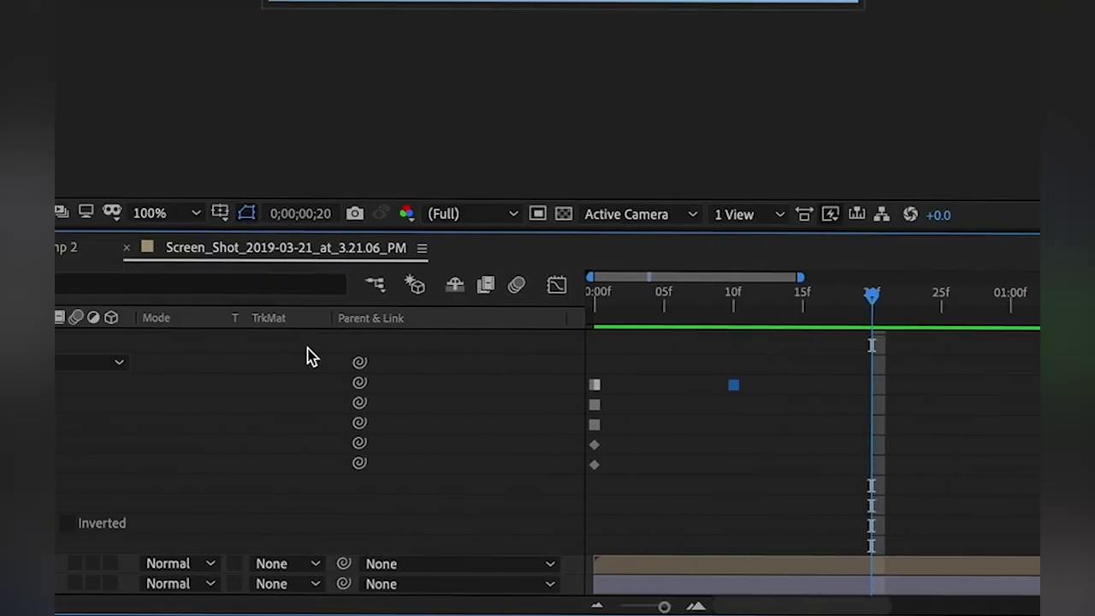
{"action": "left_click", "coordinate": [383, 403]}
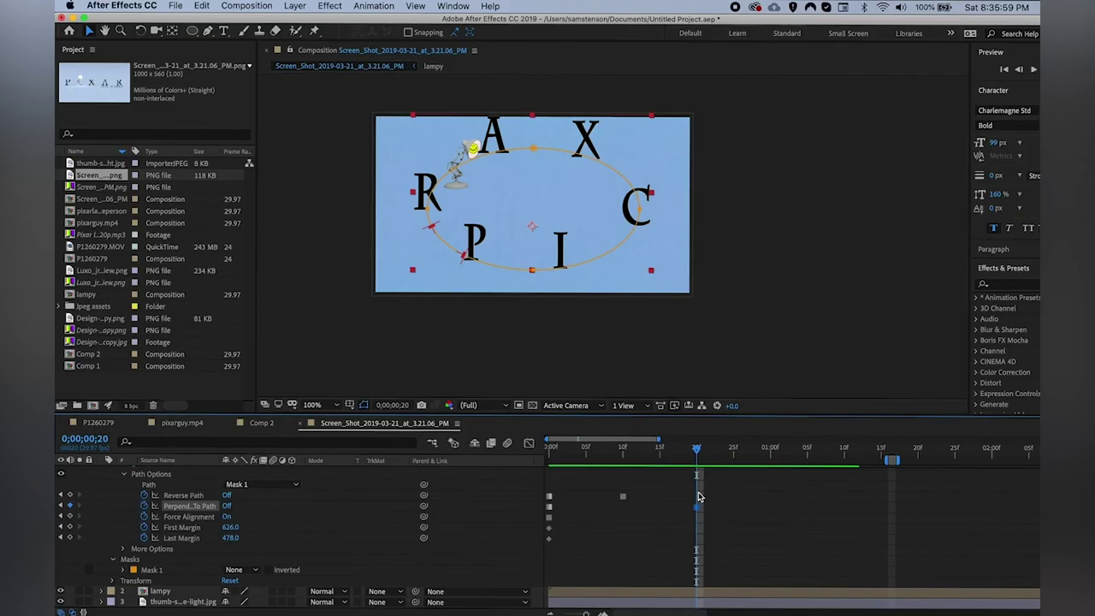
{"action": "left_click", "coordinate": [657, 459]}
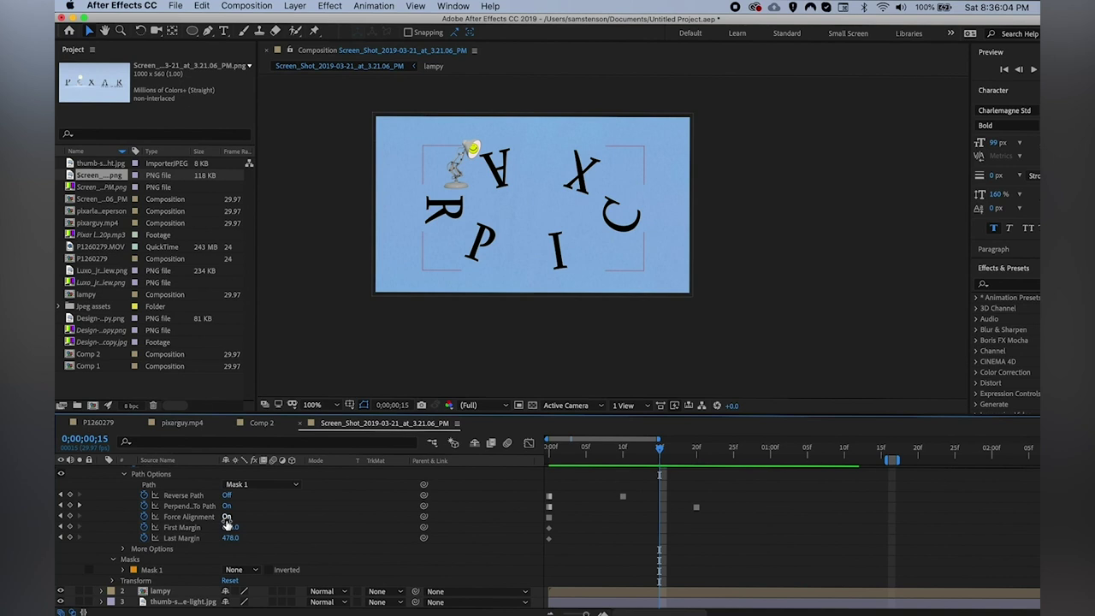
{"action": "left_click", "coordinate": [227, 518]}
- Keyframe First Margin to -229.0 and Last Margin to 0.0 so letters slide around
{"action": "key", "text": "space"}
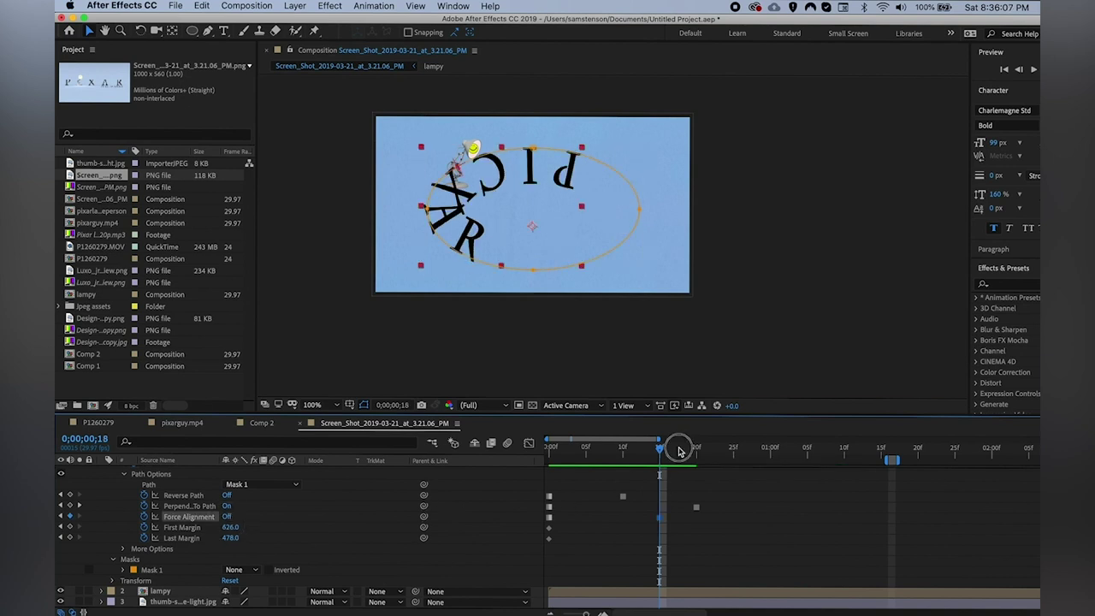
{"action": "left_click_drag", "start_coordinate": [236, 527], "coordinate": [76, 571]}
{"action": "key", "text": "Page_Up"}
{"action": "key", "text": "Page_Up"}
{"action": "key", "text": "Page_Up"}
{"action": "key", "text": "Page_Up"}
{"action": "key", "text": "Page_Up"}
{"action": "key", "text": "Page_Up"}
{"action": "key", "text": "Page_Up"}
{"action": "key", "text": "Page_Up"}
{"action": "key", "text": "Page_Up"}
{"action": "key", "text": "Page_Up"}
{"action": "key", "text": "Page_Up"}
{"action": "key", "text": "Page_Up"}
{"action": "key", "text": "Page_Up"}
{"action": "key", "text": "Page_Up"}
{"action": "key", "text": "Page_Up"}
{"action": "key", "text": "Page_Up"}
{"action": "key", "text": "Page_Up"}
{"action": "key", "text": "Page_Up"}
{"action": "key", "text": "Page_Up"}
{"action": "key", "text": "Page_Up"}
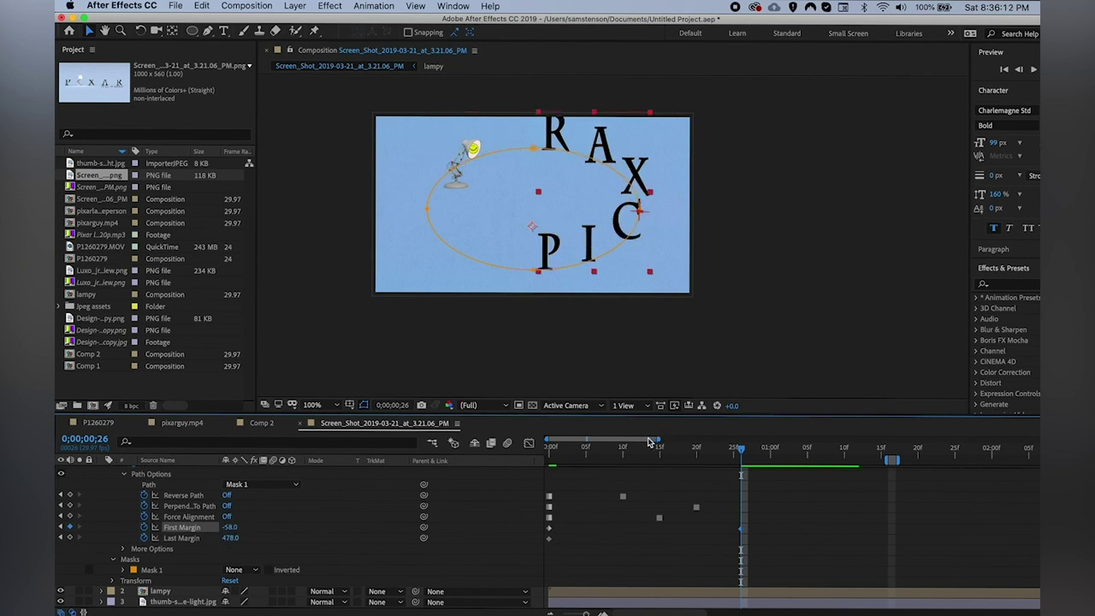
{"action": "left_click_drag", "start_coordinate": [229, 537], "coordinate": [81, 549]}
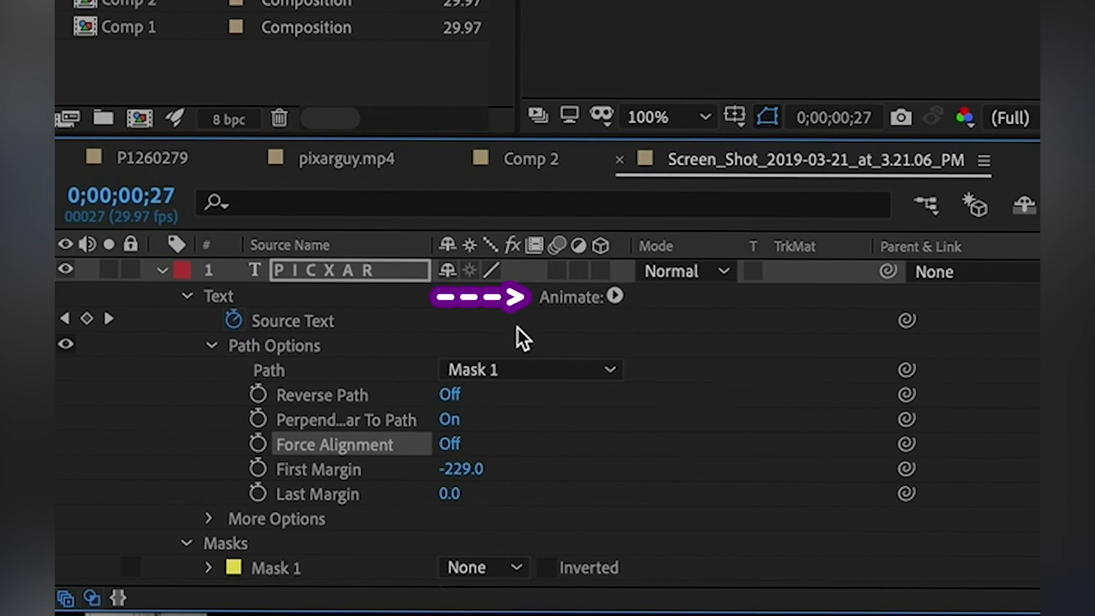
- Add a Scale animator to the PICXAR text, then select Animator 1 and Range Selector 1
{"action": "left_click", "coordinate": [615, 297]}
{"action": "left_click", "coordinate": [615, 297]}
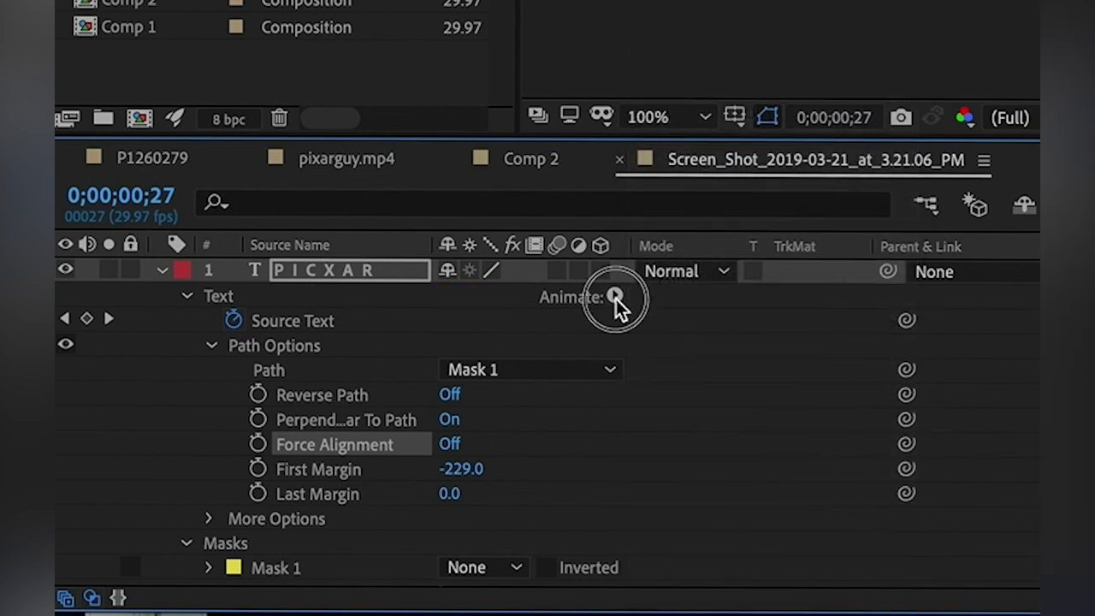
{"action": "left_click", "coordinate": [615, 297]}
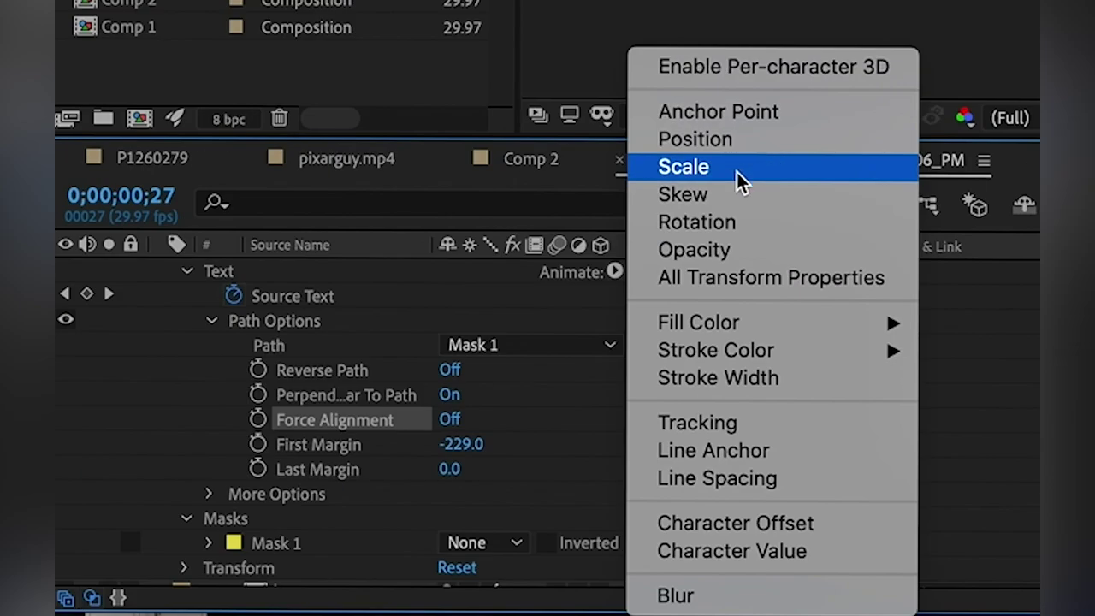
{"action": "left_click", "coordinate": [440, 96]}
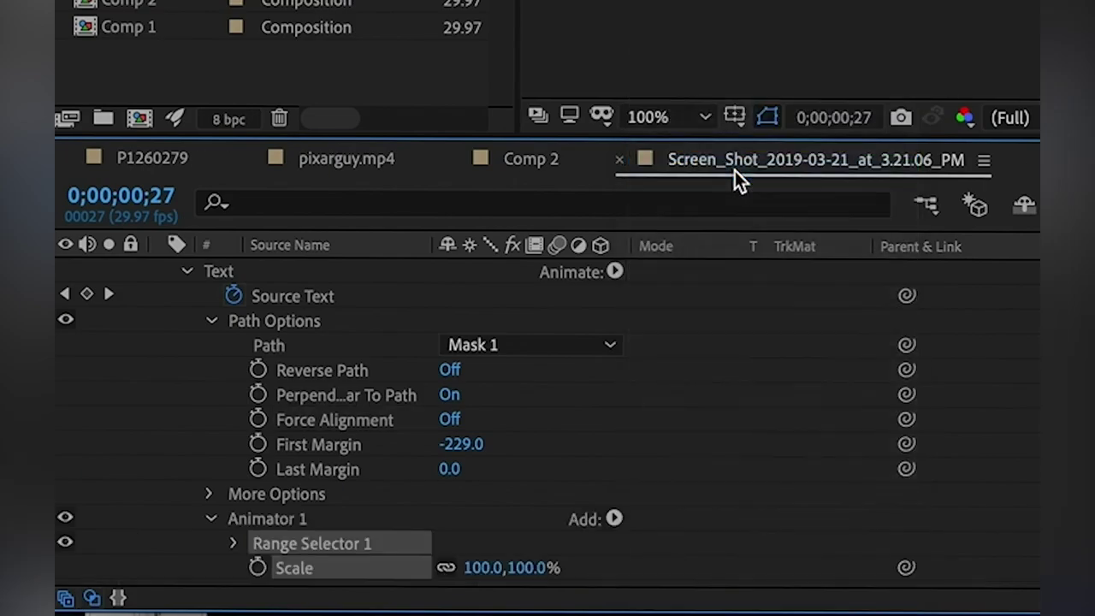
{"action": "scroll", "coordinate": [429, 379], "scroll_direction": "down", "scroll_amount": 3}
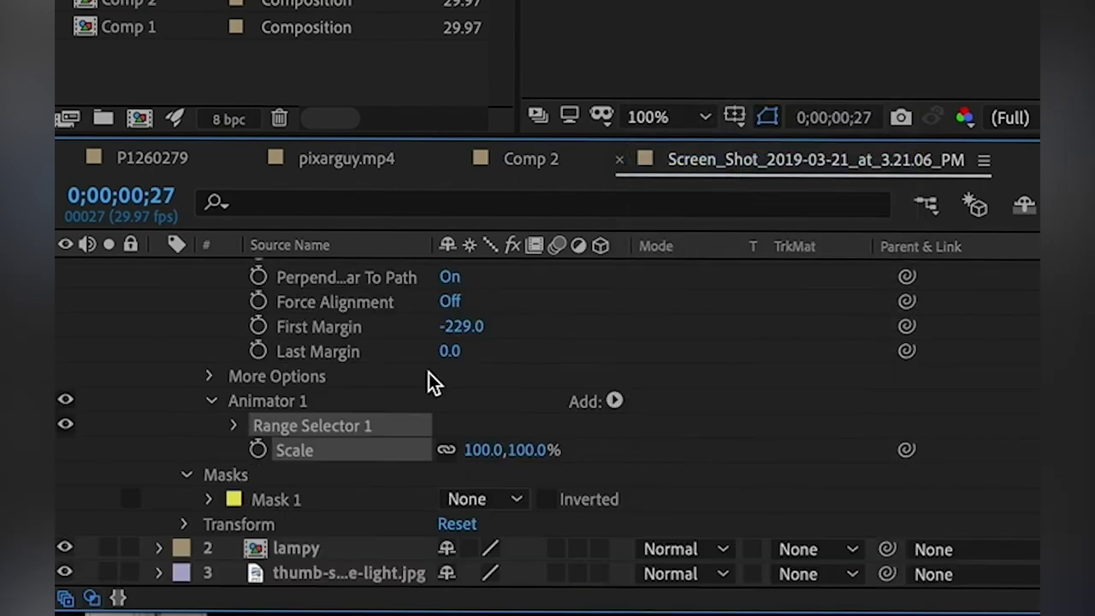
{"action": "left_click", "coordinate": [260, 403]}
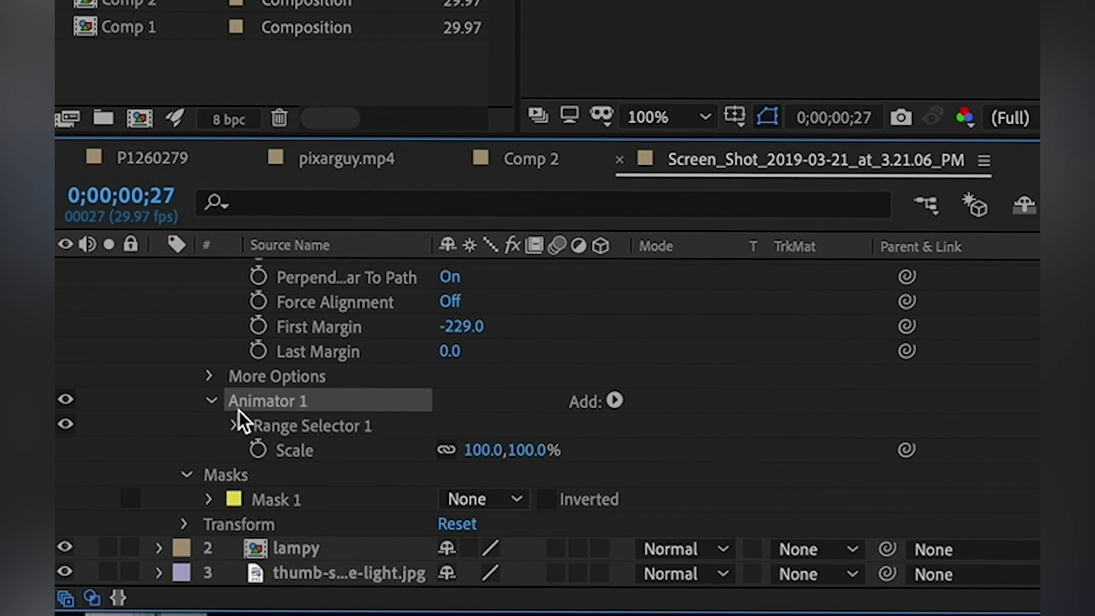
{"action": "left_click", "coordinate": [323, 430]}
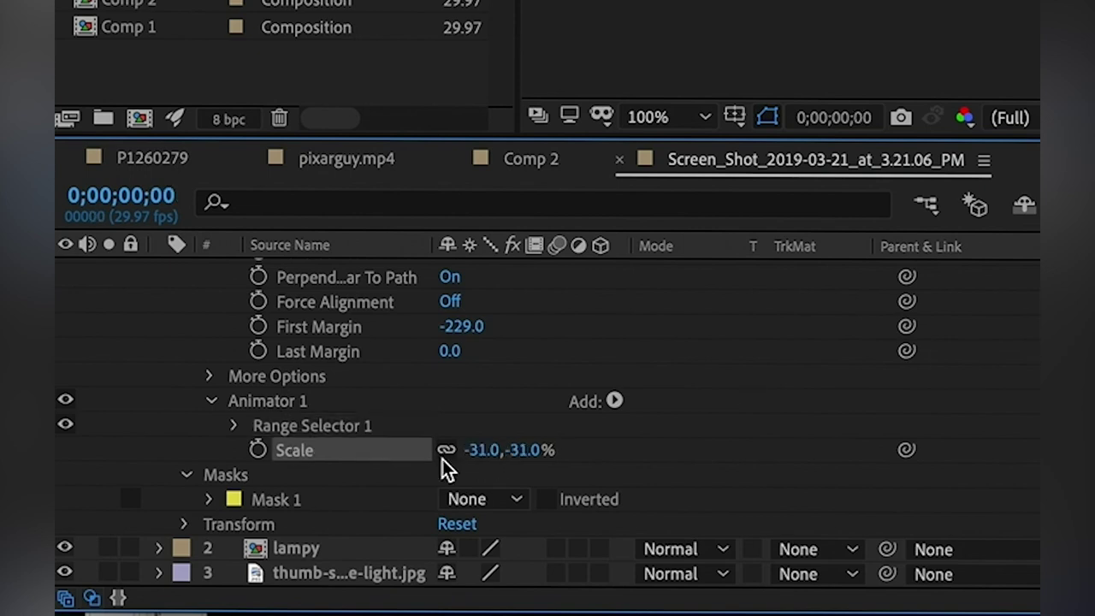
- Set Animator 1's Scale to 102% and start a Scale keyframe
{"action": "left_click_drag", "start_coordinate": [477, 452], "coordinate": [816, 465]}
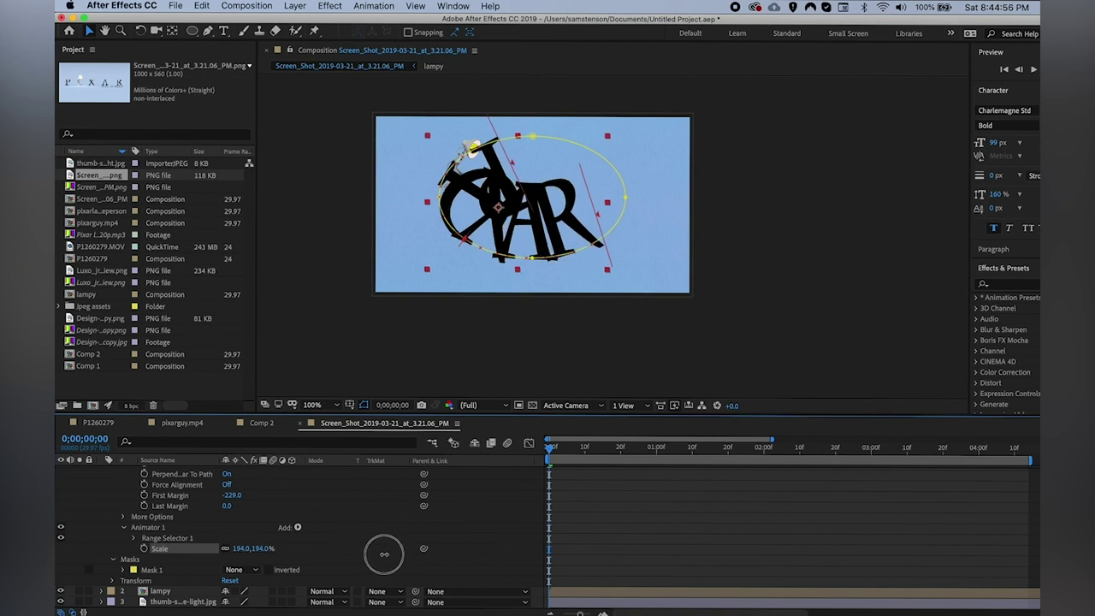
{"action": "left_click_drag", "start_coordinate": [384, 554], "coordinate": [313, 542]}
{"action": "key", "text": "space"}
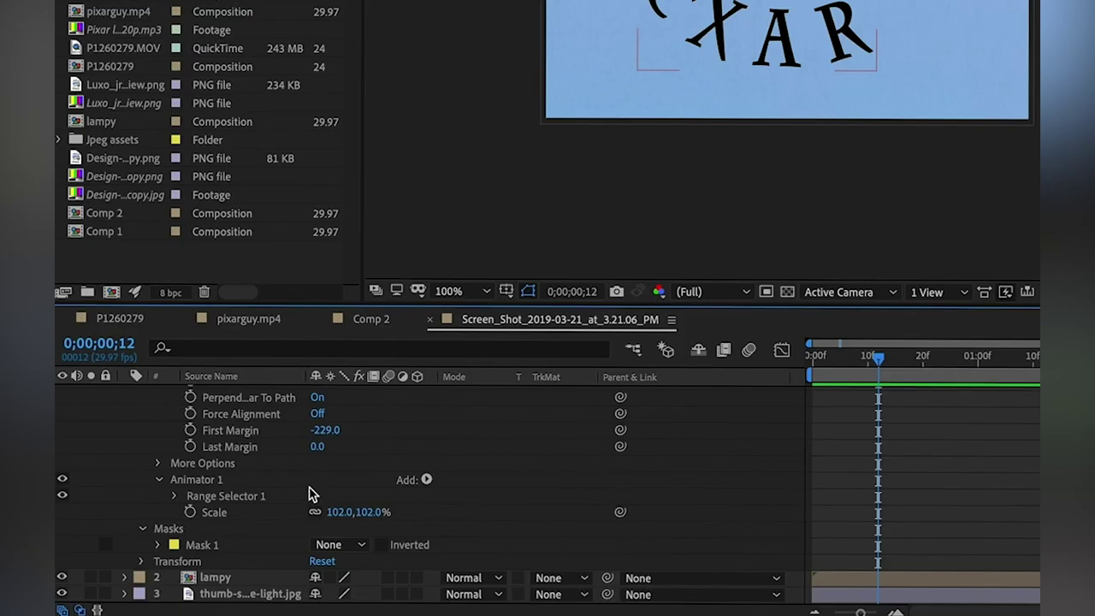
{"action": "left_click", "coordinate": [190, 511]}
- Keyframe Scale at 206% at 0;00;02;13 and preview the letters growing
{"action": "left_click", "coordinate": [976, 345]}
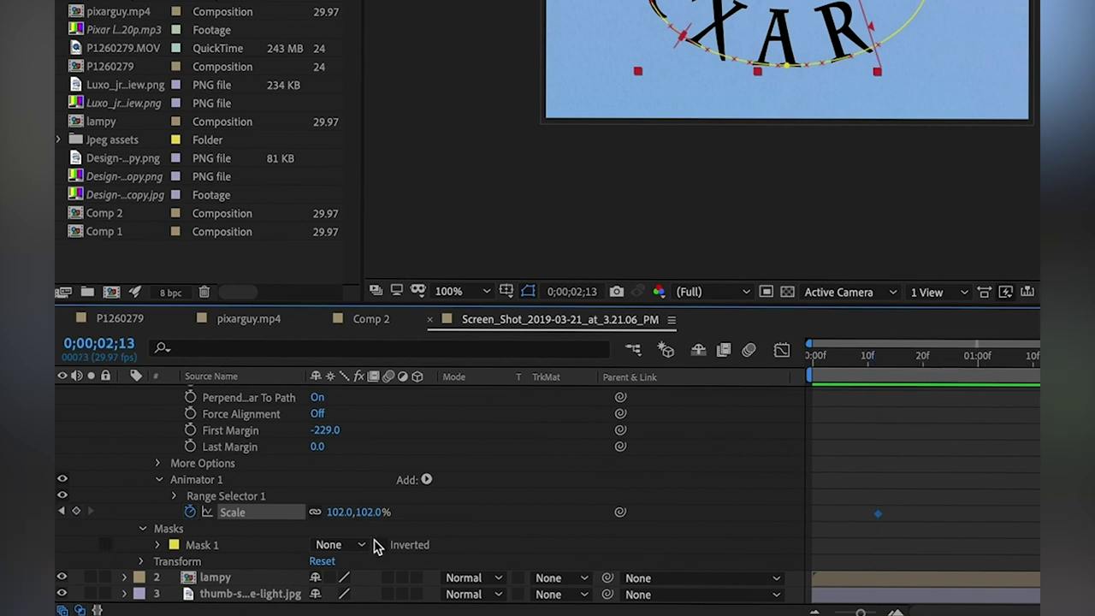
{"action": "left_click_drag", "start_coordinate": [336, 511], "coordinate": [411, 510]}
{"action": "left_click", "coordinate": [871, 355]}
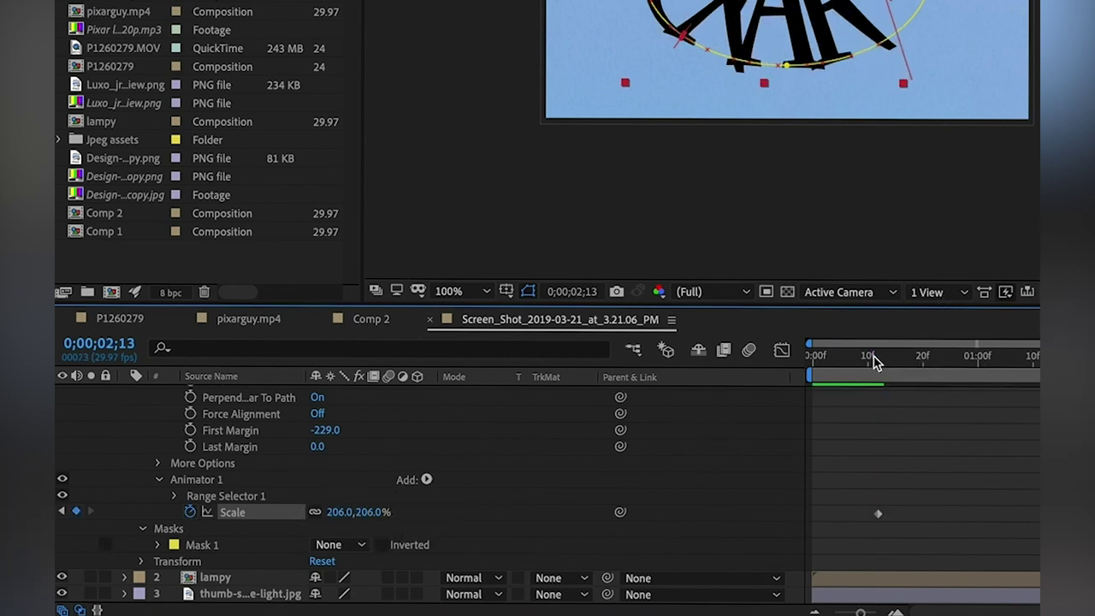
{"action": "key", "text": "space"}
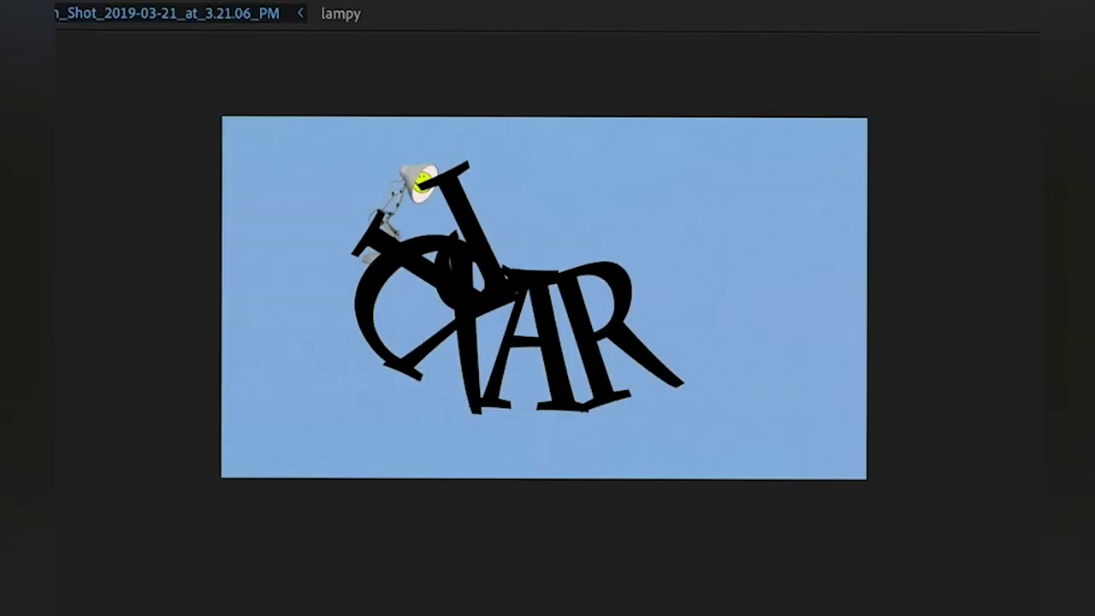
{"action": "key", "text": "space"}
{"action": "key", "text": "space"}
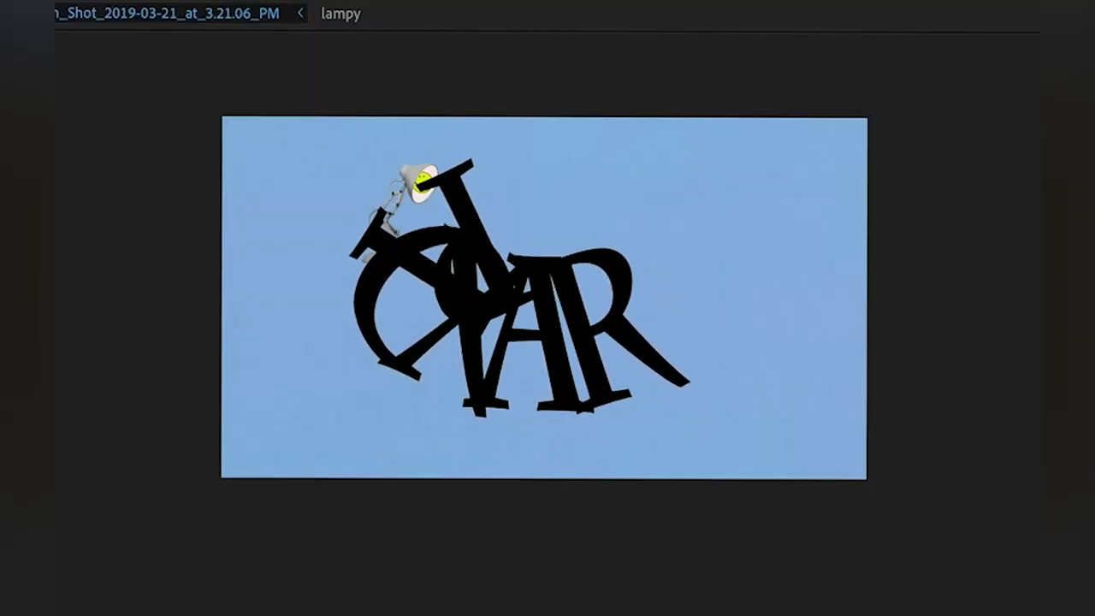
{"action": "key", "text": "space"}
{"action": "left_click", "coordinate": [205, 488]}
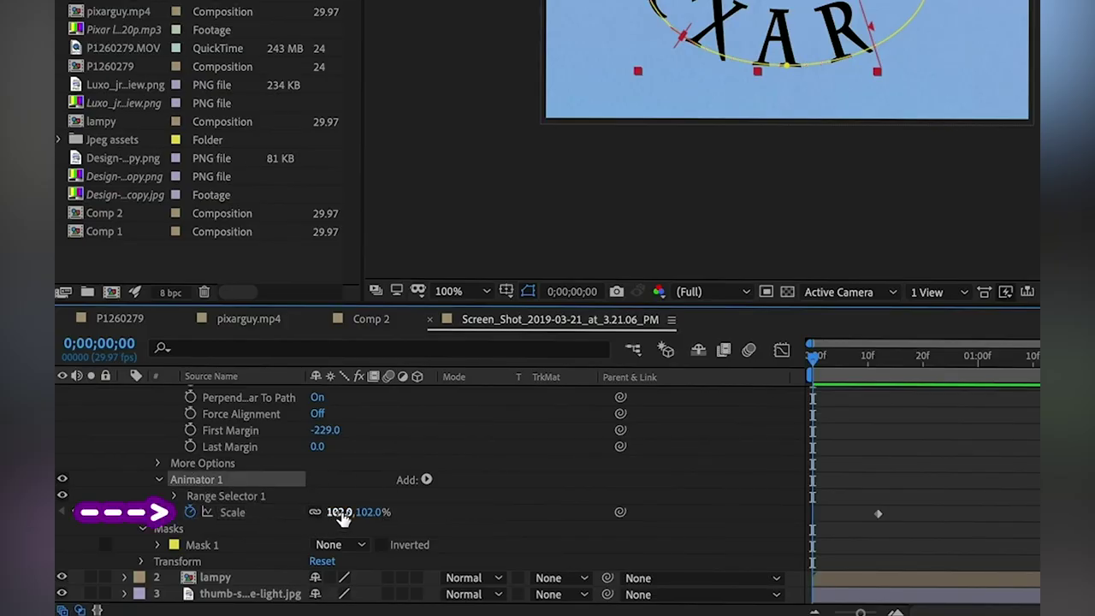
- Leave Animator 1's Add > Selector menu unused and expand Range Selector 1 (Start 0%, End 100%, Offset 0%)
{"action": "left_click", "coordinate": [426, 480]}
{"action": "mouse_move", "coordinate": [454, 486]}
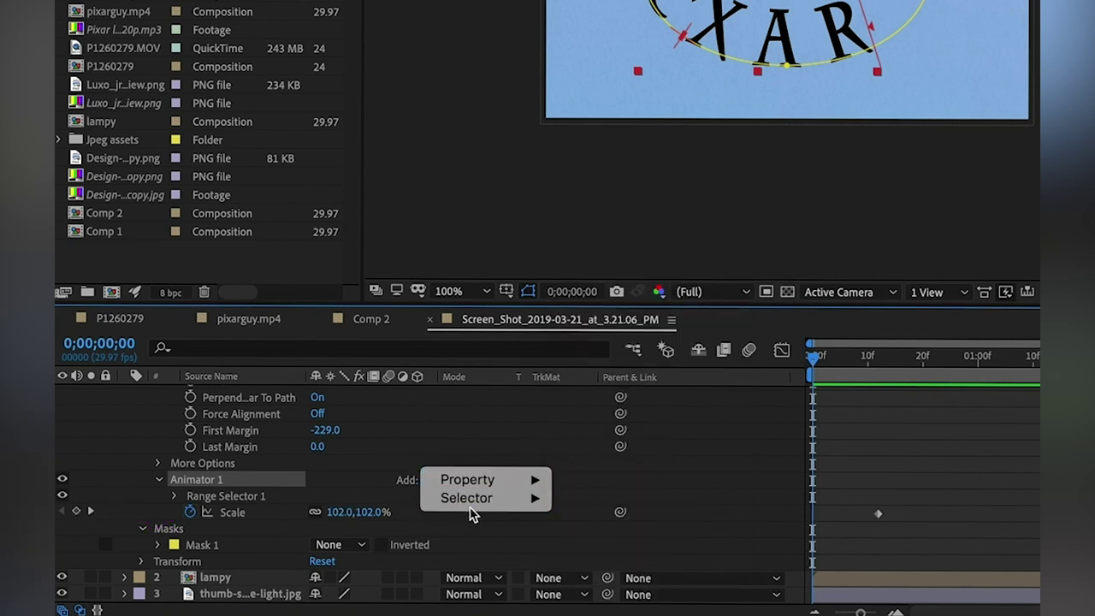
{"action": "mouse_move", "coordinate": [477, 508]}
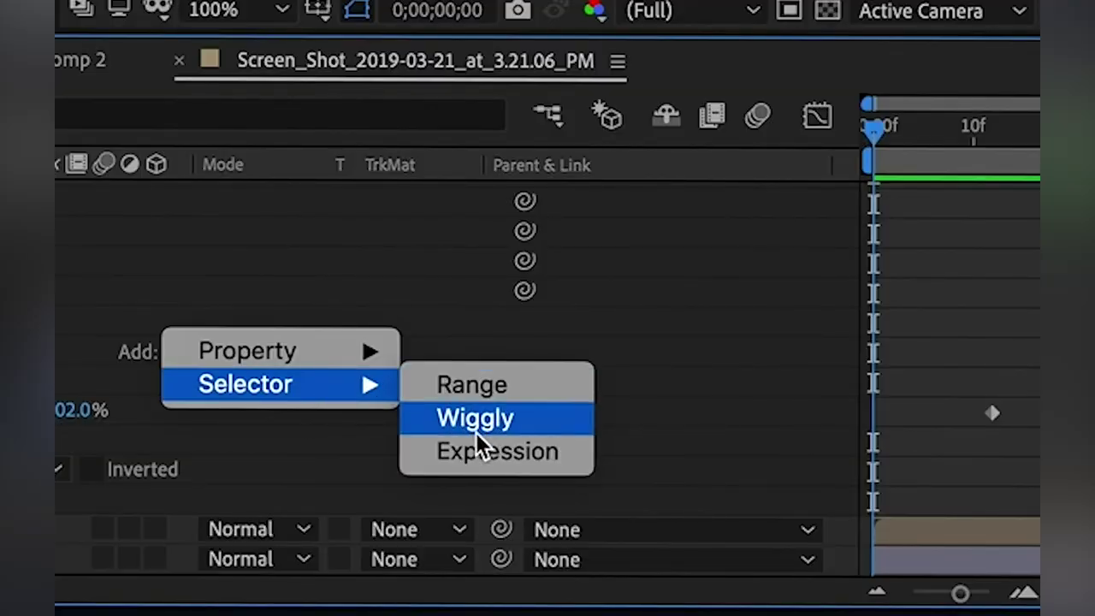
{"action": "left_click", "coordinate": [470, 385]}
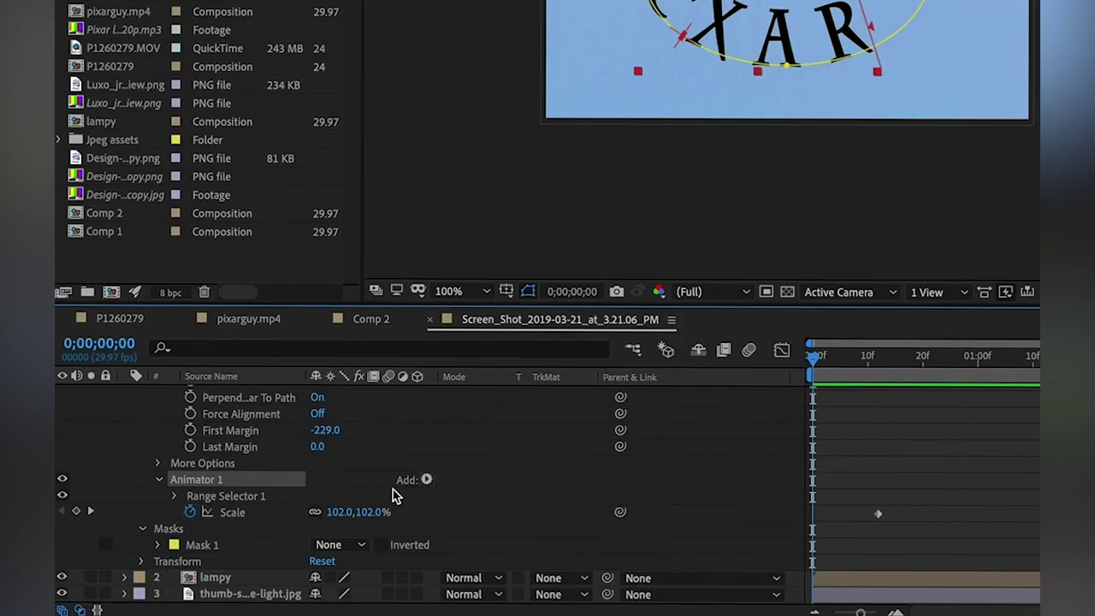
{"action": "left_click", "coordinate": [426, 480]}
{"action": "left_click", "coordinate": [296, 503]}
{"action": "left_click", "coordinate": [175, 498]}
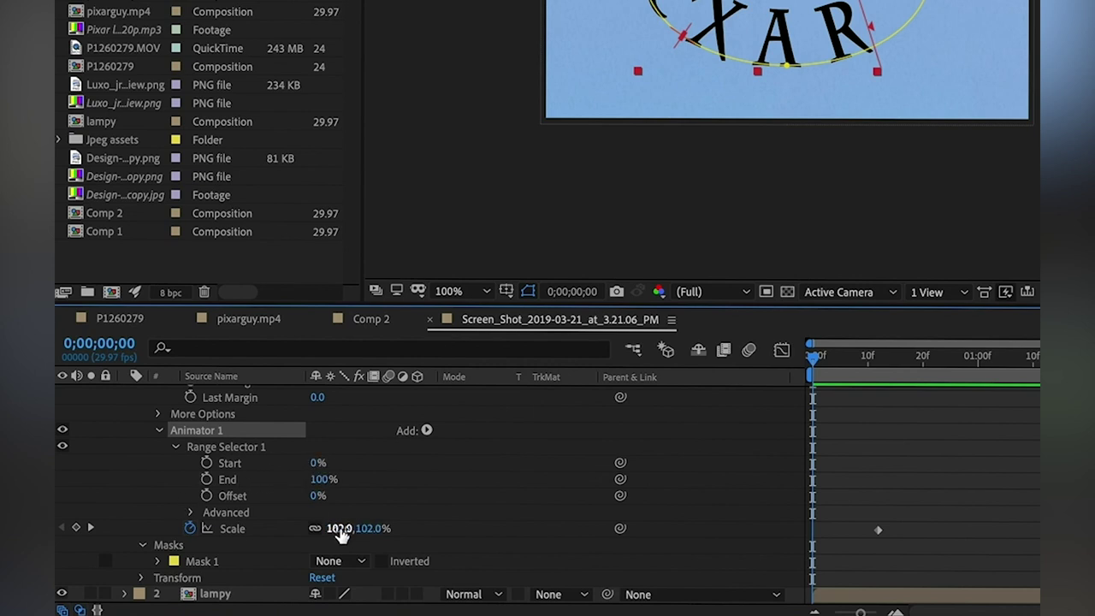
- Scrub Animator 1's Scale to 107.0% and Range Selector Start to 58%, End to 0%
{"action": "left_click_drag", "start_coordinate": [340, 532], "coordinate": [376, 530]}
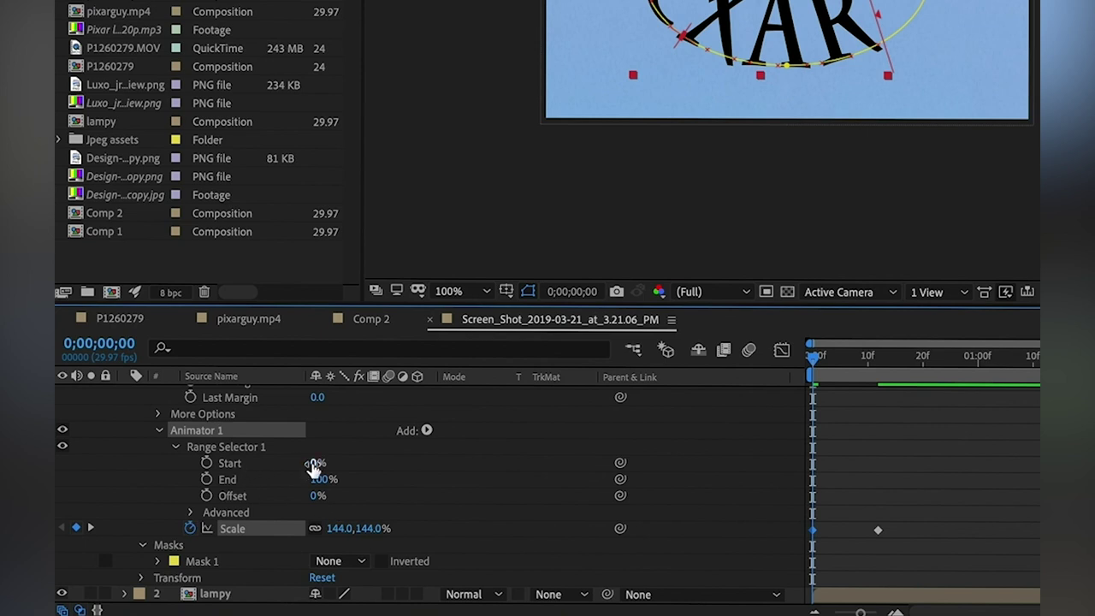
{"action": "left_click_drag", "start_coordinate": [334, 528], "coordinate": [300, 528]}
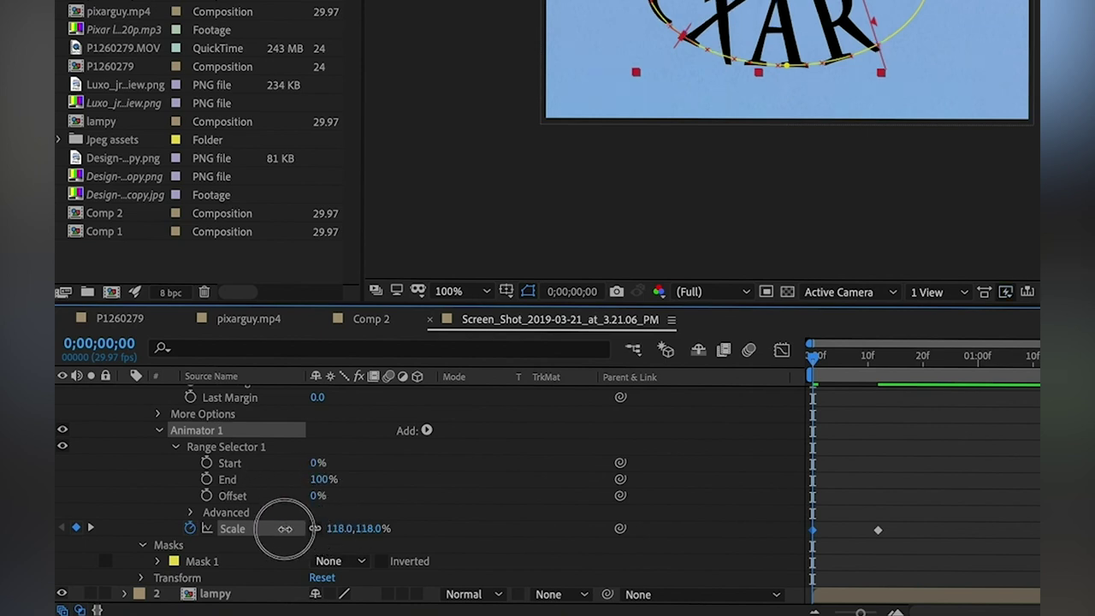
{"action": "left_click_drag", "start_coordinate": [237, 548], "coordinate": [239, 548]}
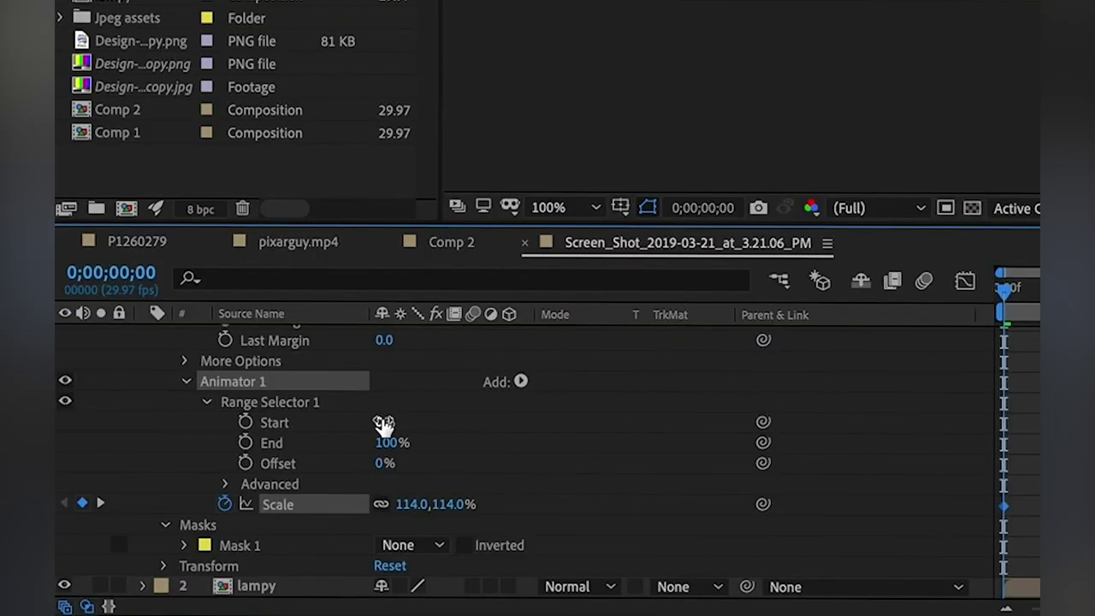
{"action": "left_click_drag", "start_coordinate": [382, 423], "coordinate": [425, 420]}
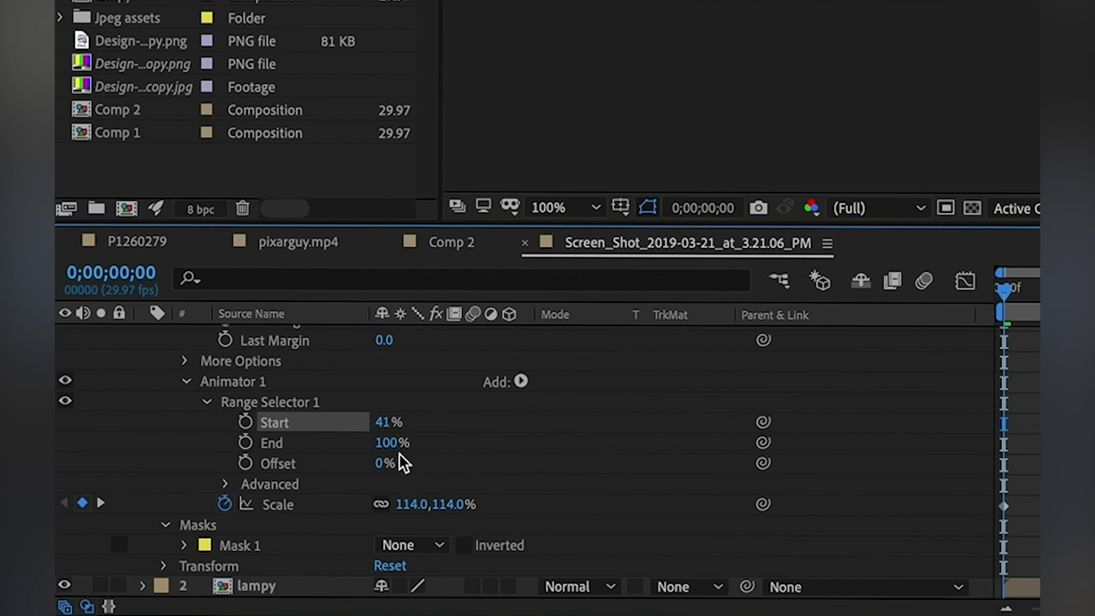
{"action": "left_click_drag", "start_coordinate": [411, 504], "coordinate": [457, 504]}
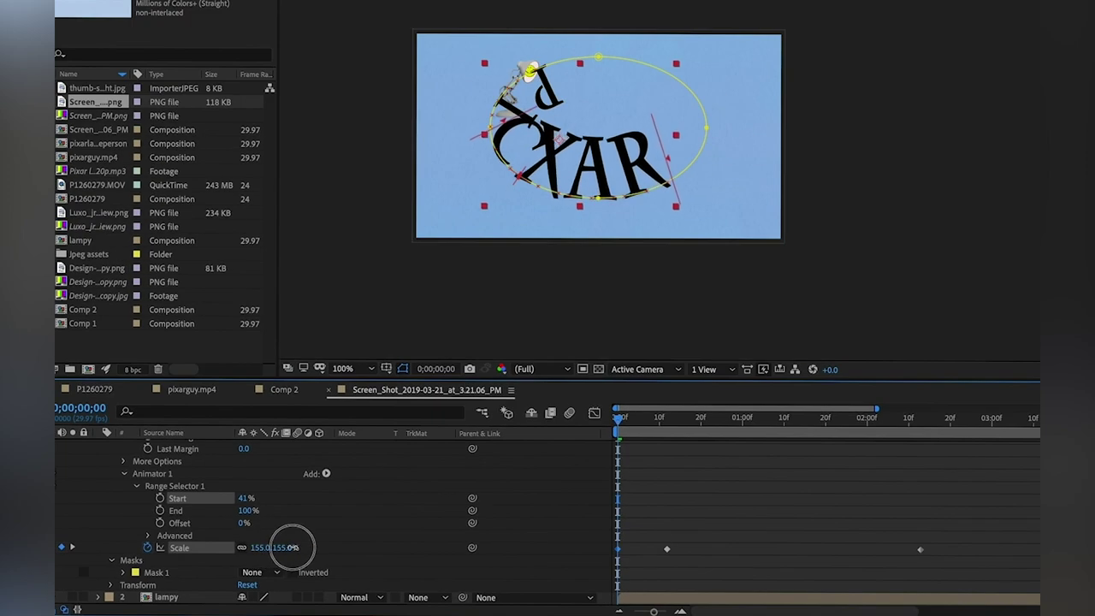
{"action": "left_click_drag", "start_coordinate": [293, 546], "coordinate": [257, 552]}
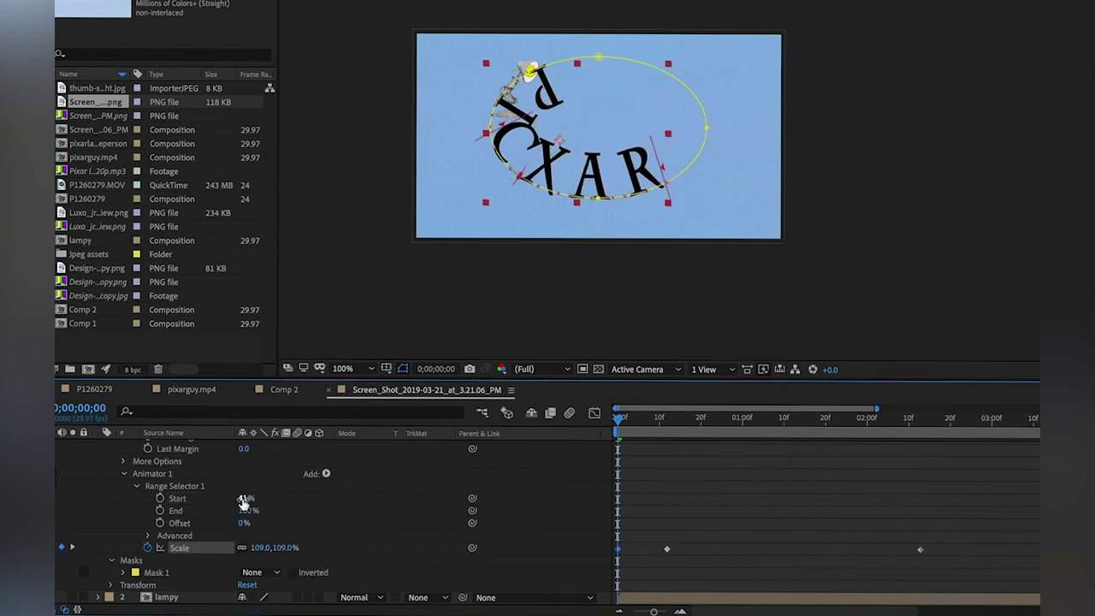
{"action": "left_click_drag", "start_coordinate": [244, 501], "coordinate": [227, 517]}
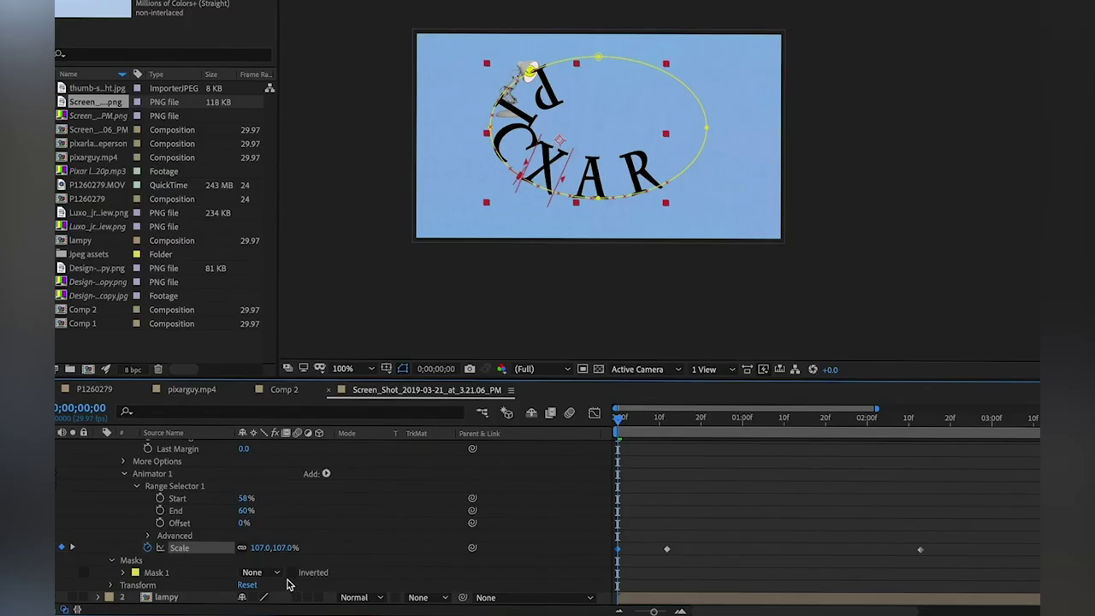
{"action": "left_click_drag", "start_coordinate": [254, 555], "coordinate": [376, 545]}
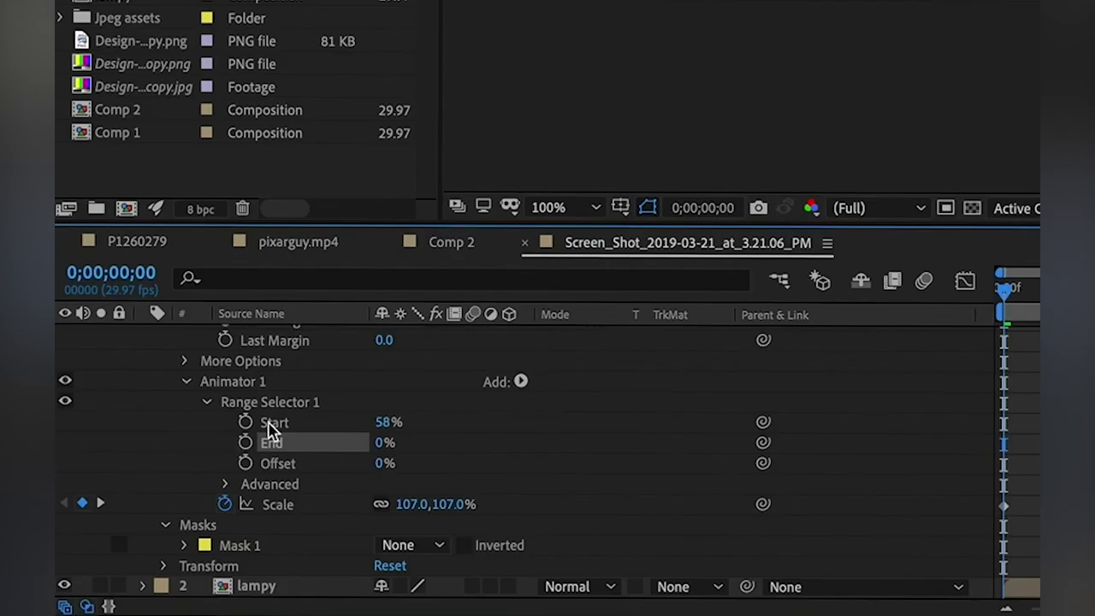
{"action": "left_click", "coordinate": [242, 423]}
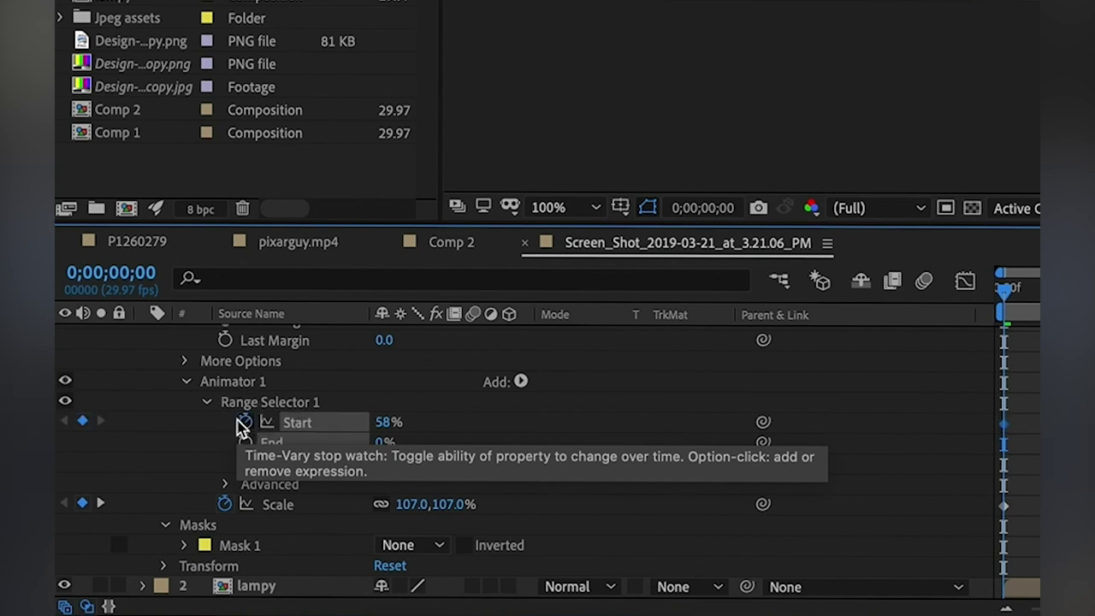
{"action": "left_click", "coordinate": [246, 423]}
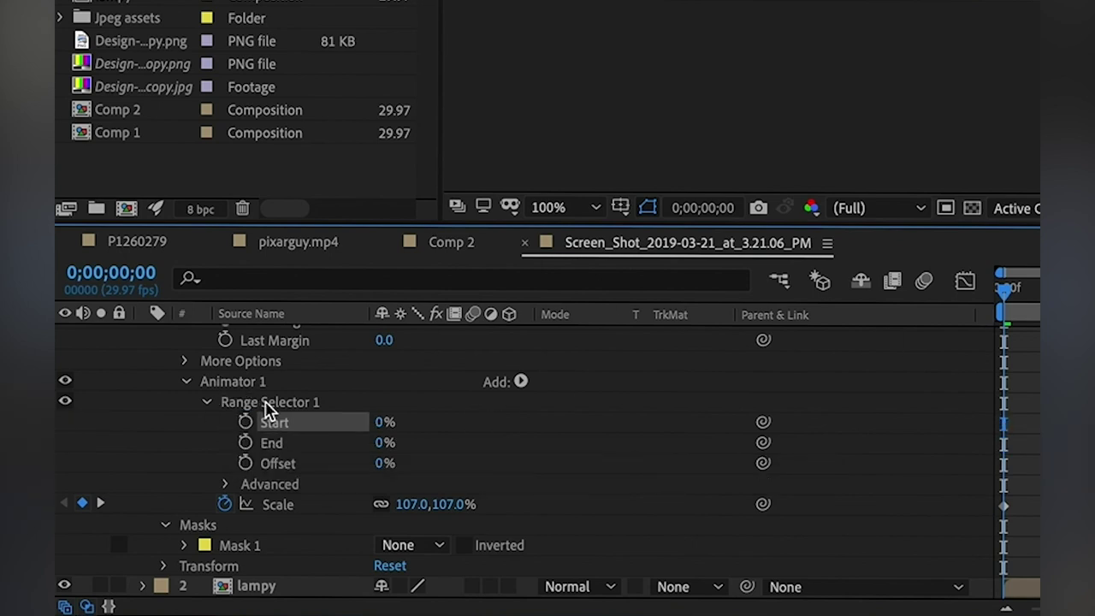
{"action": "left_click", "coordinate": [245, 423]}
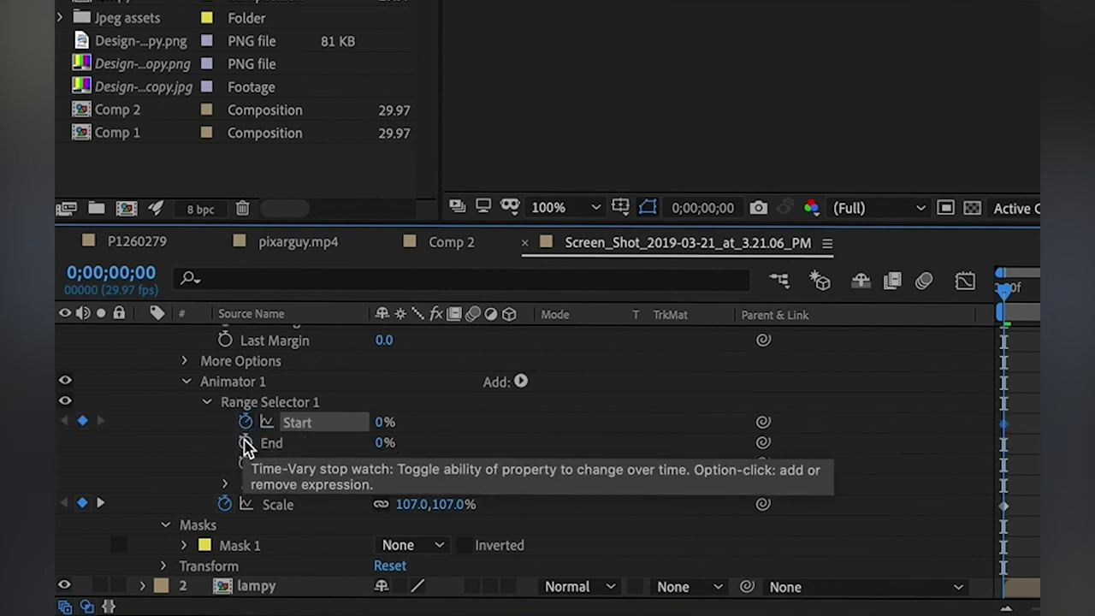
{"action": "left_click", "coordinate": [245, 443]}
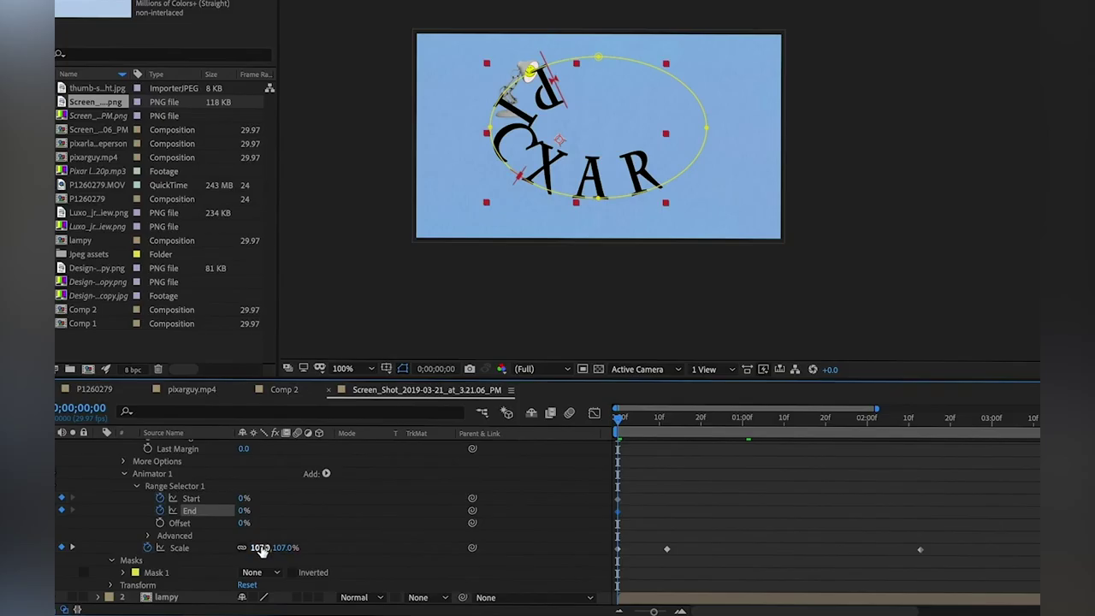
{"action": "left_click_drag", "start_coordinate": [412, 504], "coordinate": [473, 504]}
{"action": "left_click_drag", "start_coordinate": [297, 546], "coordinate": [331, 549]}
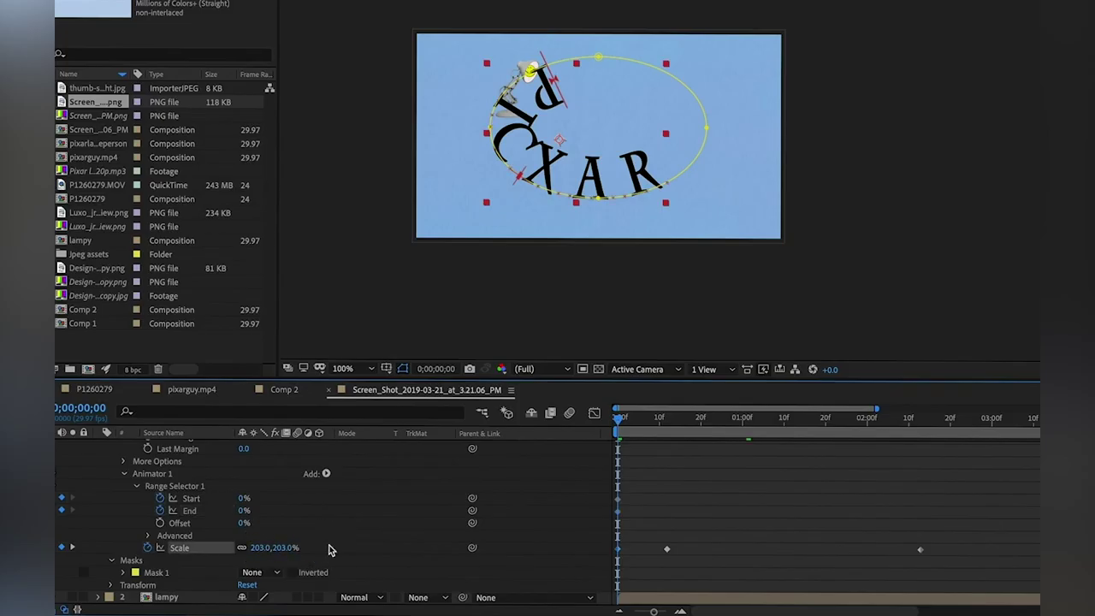
{"action": "left_click_drag", "start_coordinate": [661, 425], "coordinate": [870, 419]}
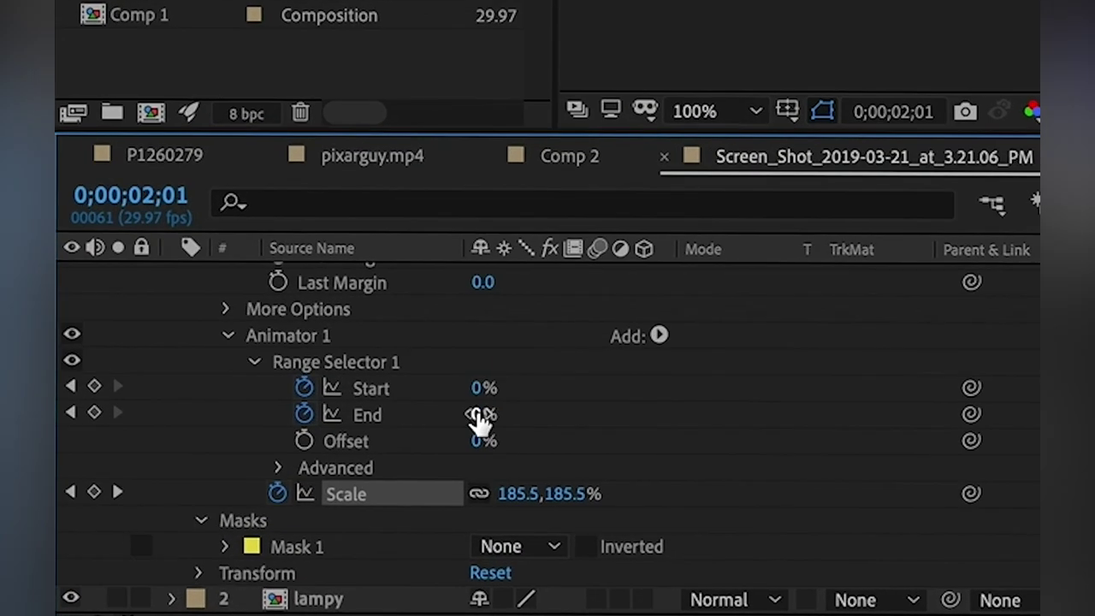
{"action": "left_click_drag", "start_coordinate": [243, 510], "coordinate": [366, 510]}
{"action": "left_click_drag", "start_coordinate": [740, 422], "coordinate": [504, 426]}
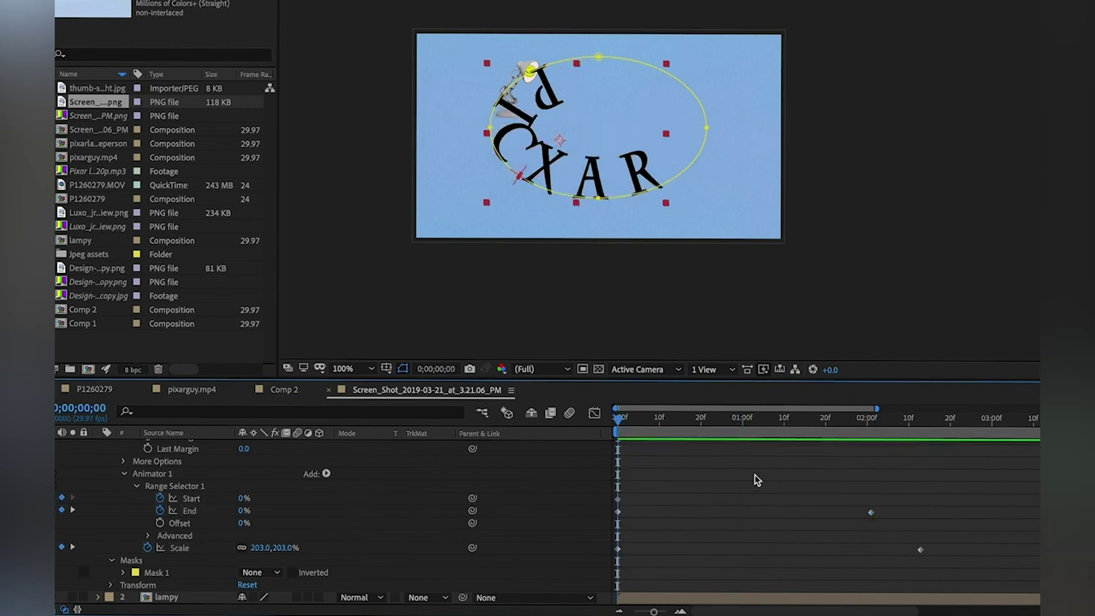
{"action": "key", "text": "space"}
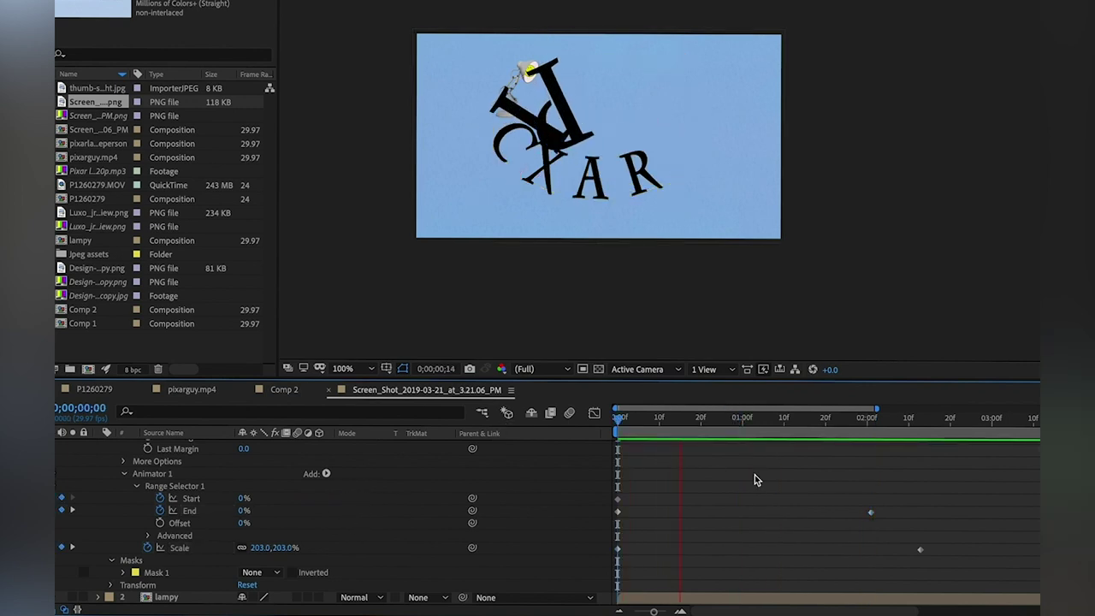
{"action": "key", "text": "space"}
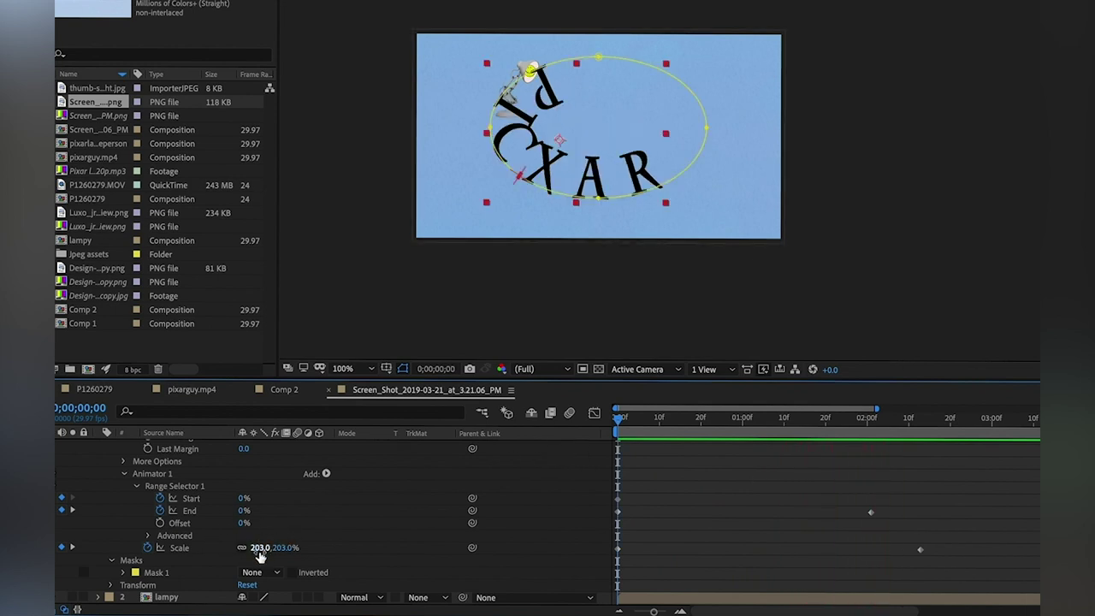
- Add a red RGB Fill Color property to Animator 1
{"action": "left_click", "coordinate": [329, 475]}
{"action": "mouse_move", "coordinate": [344, 477]}
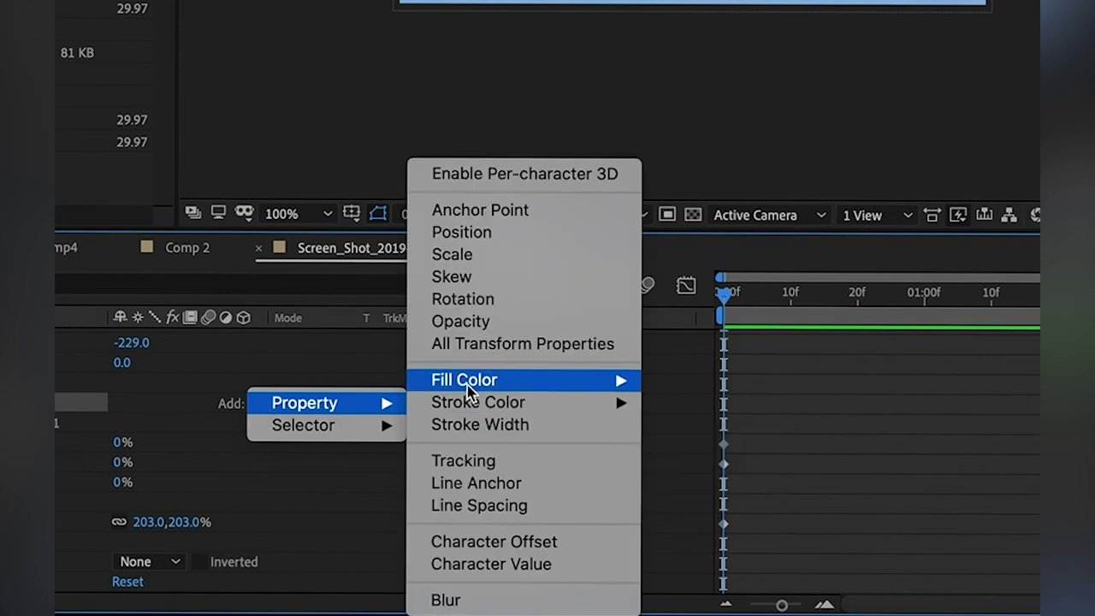
{"action": "mouse_move", "coordinate": [616, 391]}
{"action": "left_click", "coordinate": [692, 382]}
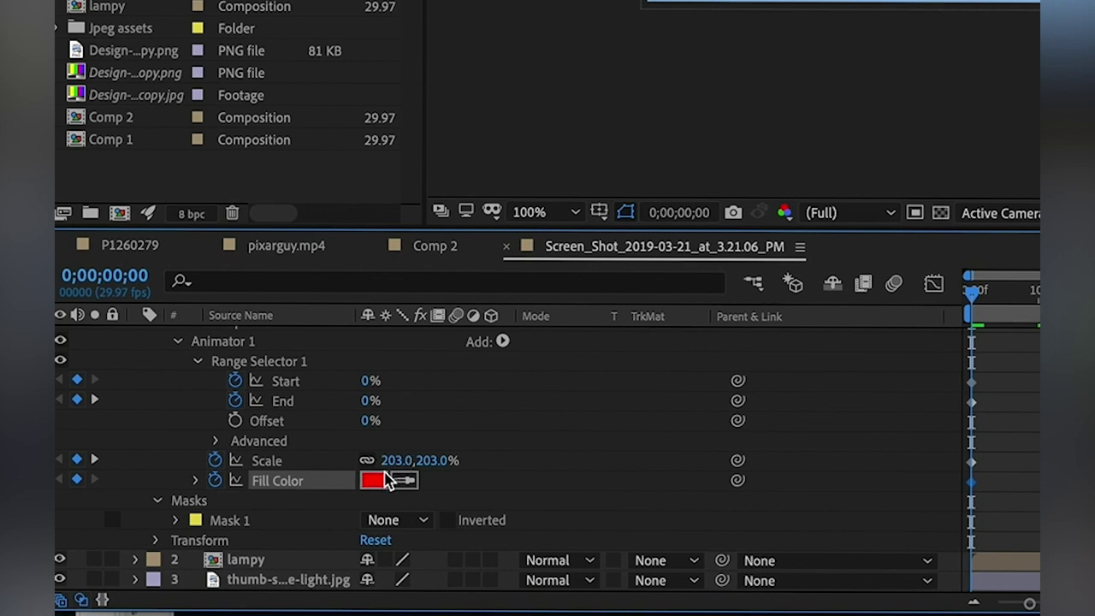
- Select the Scale property and then the Range Selector Start property
{"action": "left_click", "coordinate": [287, 466]}
{"action": "left_click", "coordinate": [282, 483]}
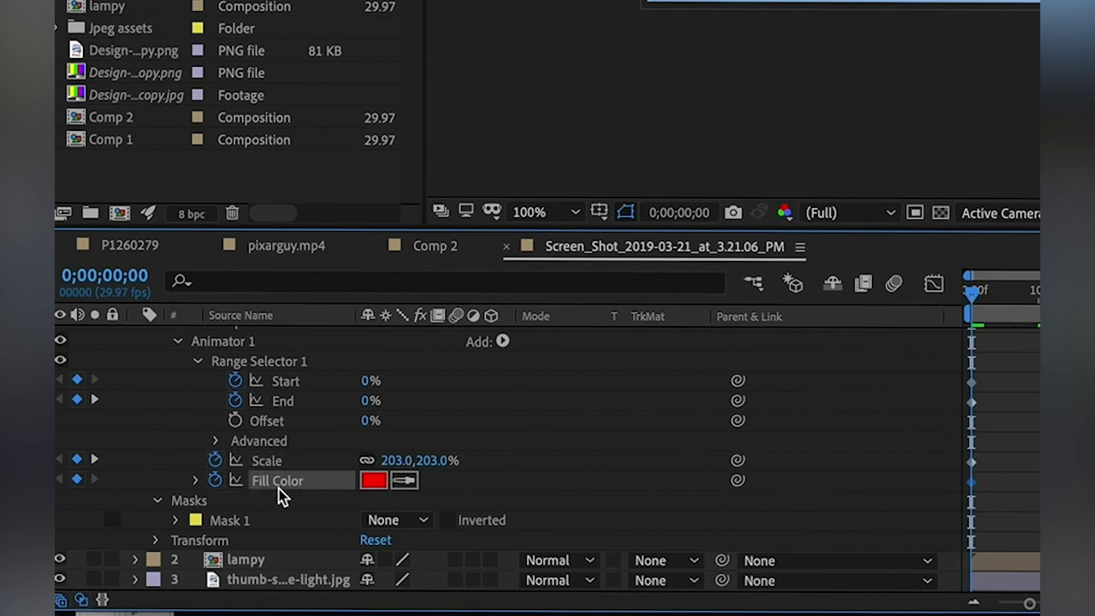
{"action": "left_click", "coordinate": [343, 462]}
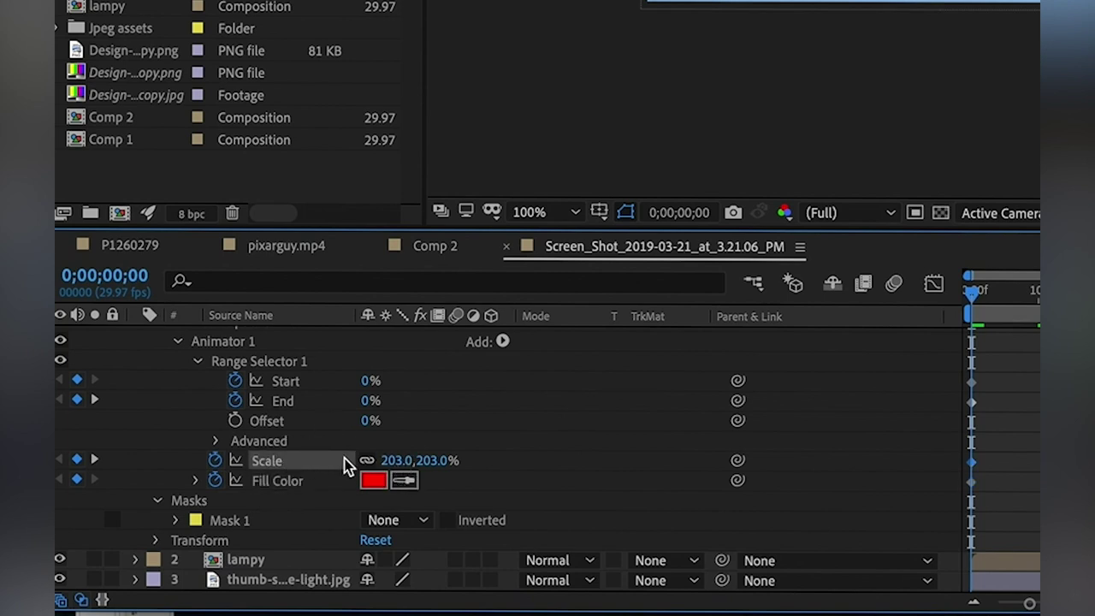
{"action": "scroll", "coordinate": [288, 409], "scroll_direction": "up", "scroll_amount": 1}
{"action": "left_click", "coordinate": [284, 402]}
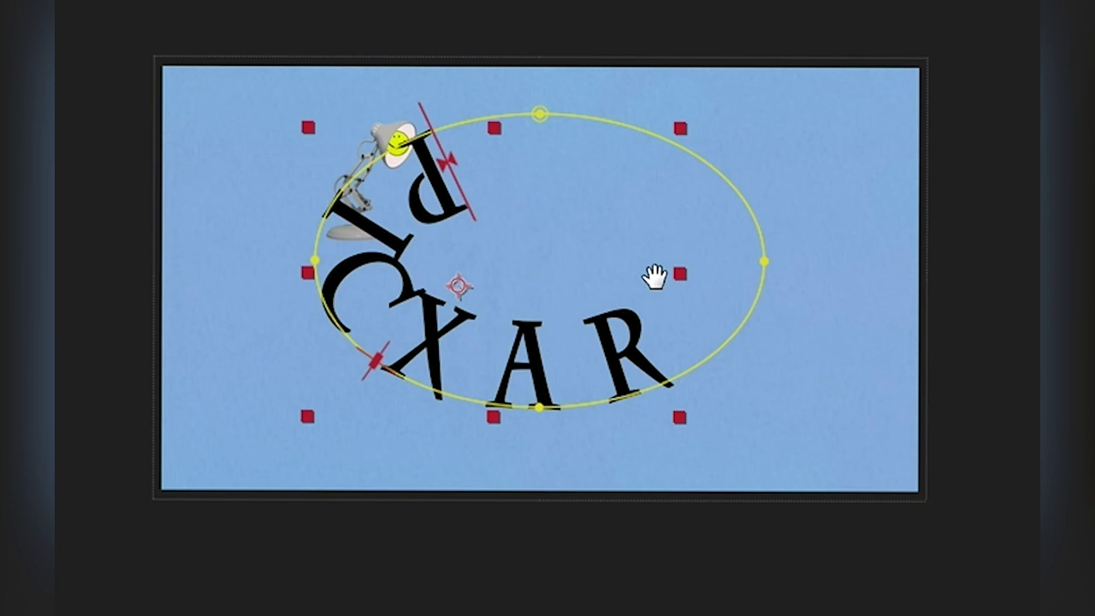
- Preview the red letter animation and scrub the playhead to about 0;00;02;23
{"action": "key", "text": "space"}
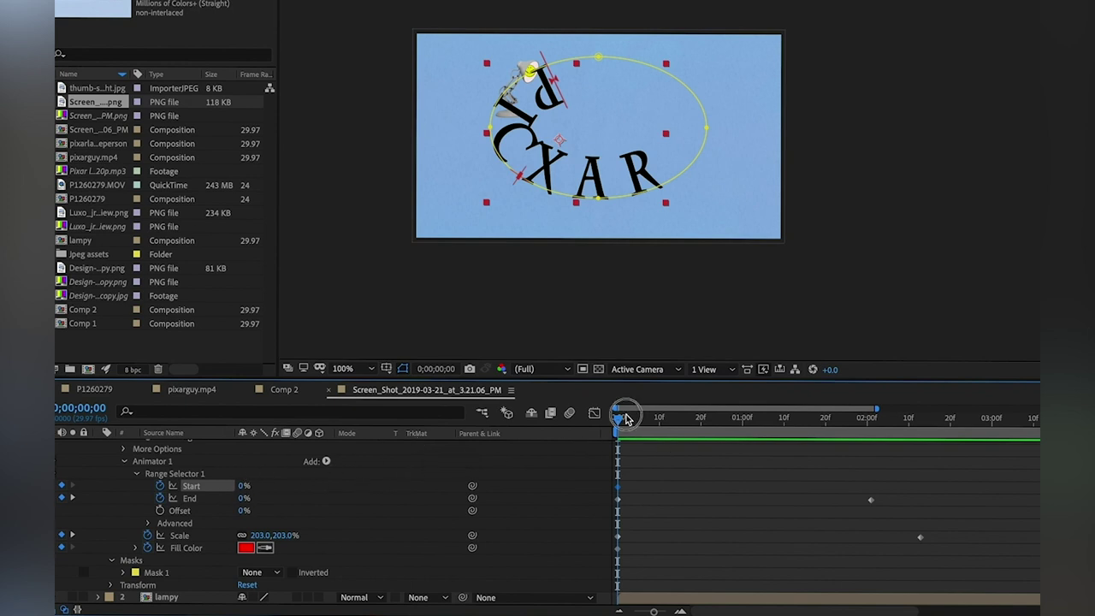
{"action": "left_click_drag", "start_coordinate": [625, 418], "coordinate": [690, 416]}
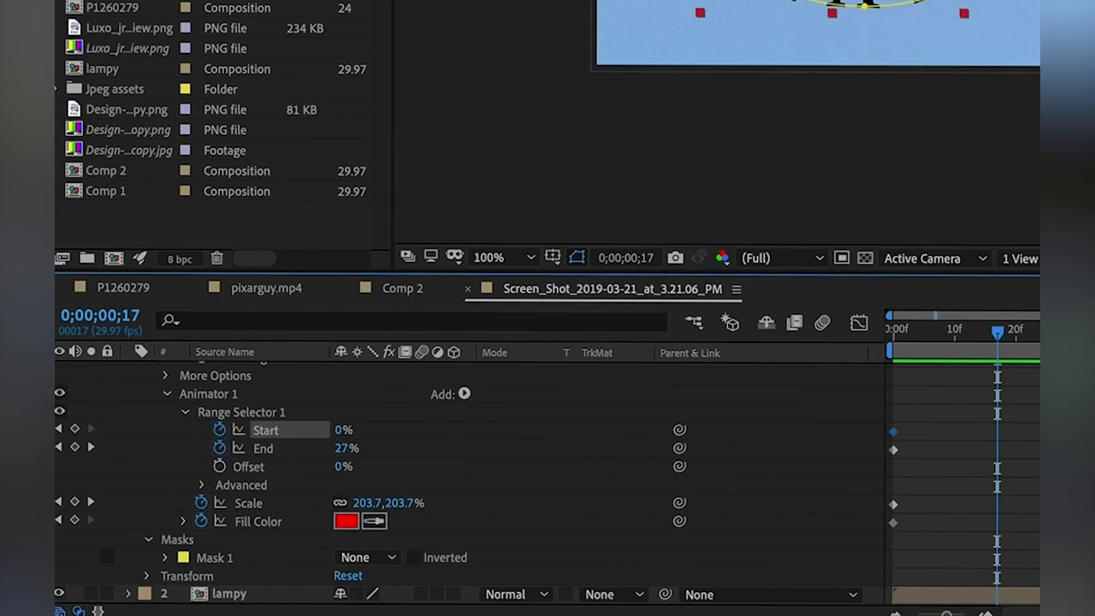
{"action": "left_click_drag", "start_coordinate": [691, 417], "coordinate": [964, 419]}
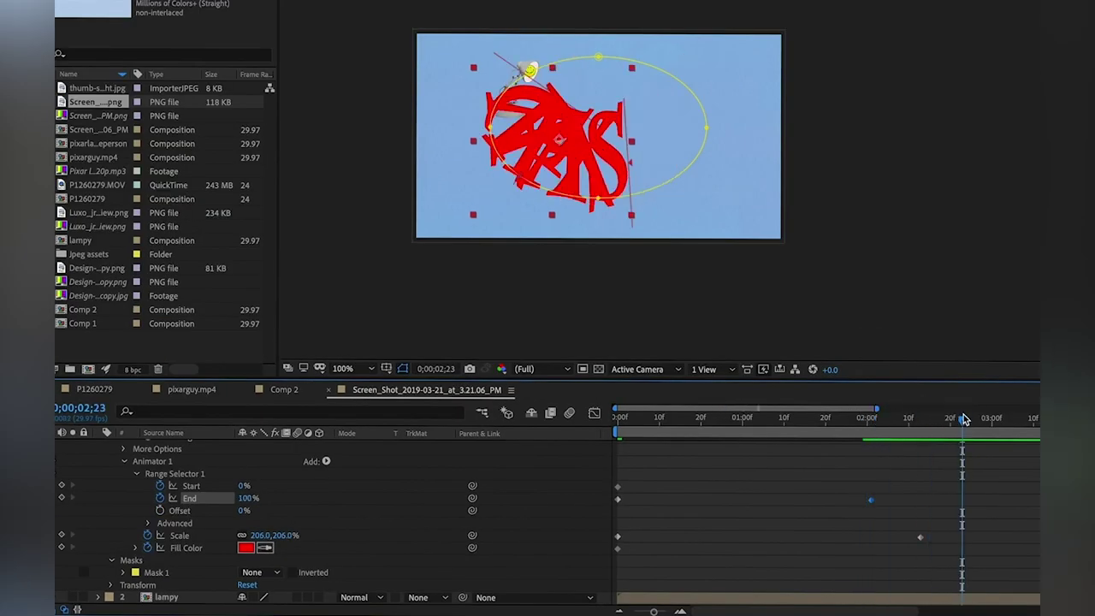
- Keyframe Range Selector Start at 100% at 0;00;02;23, then return to frame 0
{"action": "left_click", "coordinate": [242, 486]}
{"action": "type", "text": "100"}
{"action": "key", "text": "Return"}
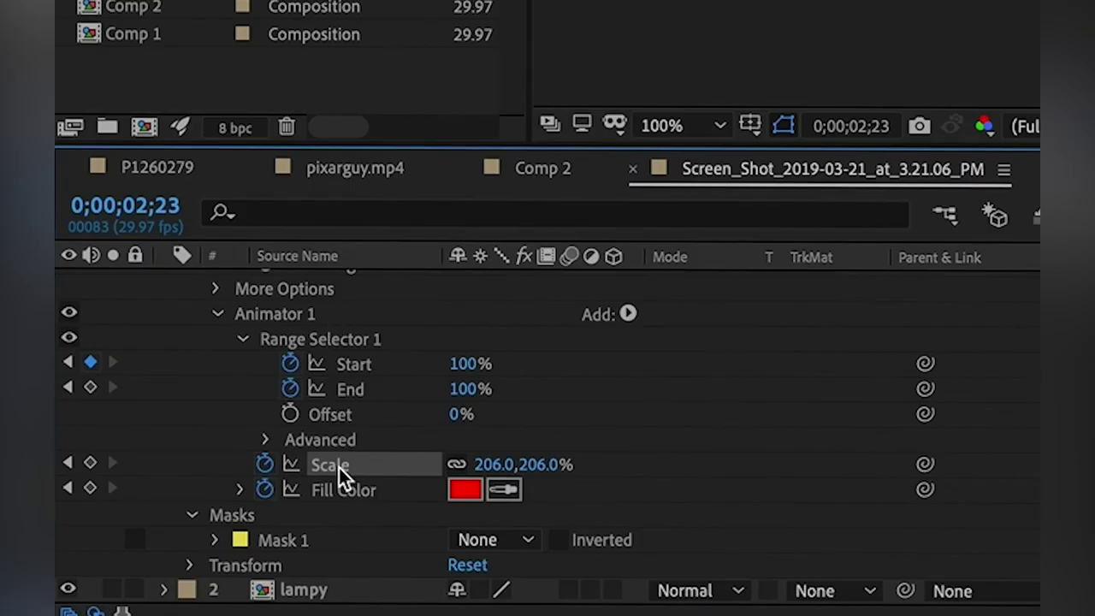
{"action": "left_click", "coordinate": [342, 489]}
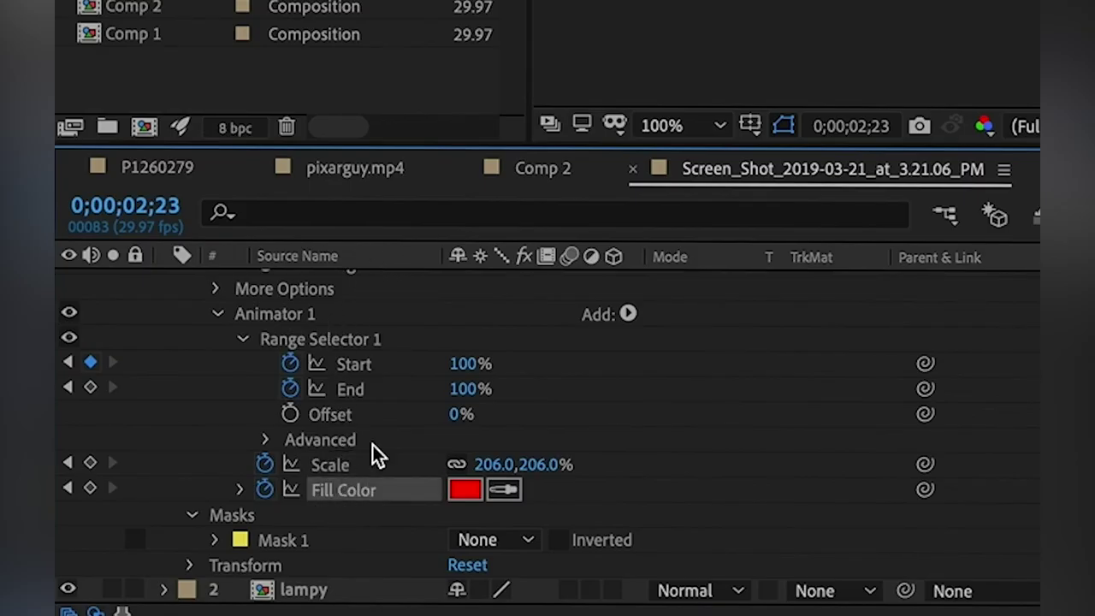
{"action": "left_click_drag", "start_coordinate": [463, 371], "coordinate": [394, 370]}
{"action": "key", "text": "Home"}
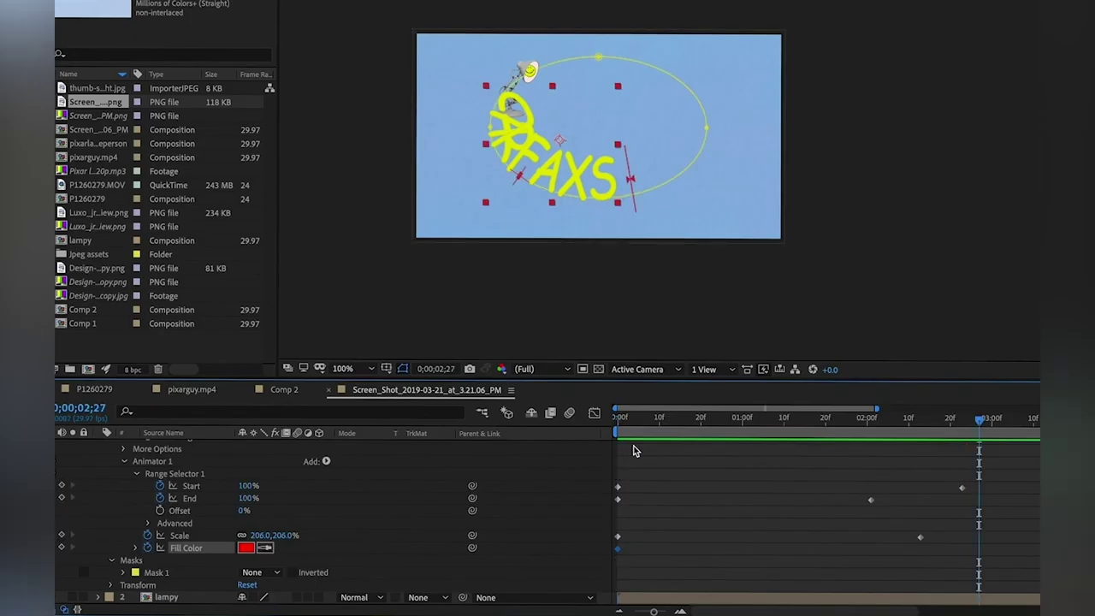
{"action": "key", "text": "Home"}
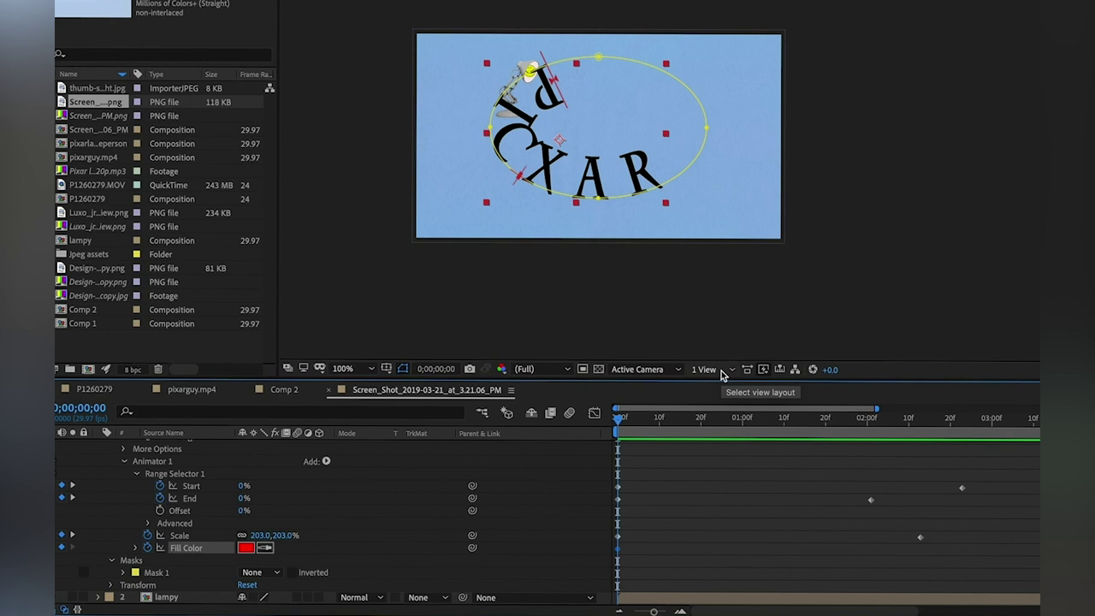
- Append the extra letters 'jonkjkasdasdfdkjas' to the path text so it wraps past PICXAR
{"action": "left_click", "coordinate": [655, 171]}
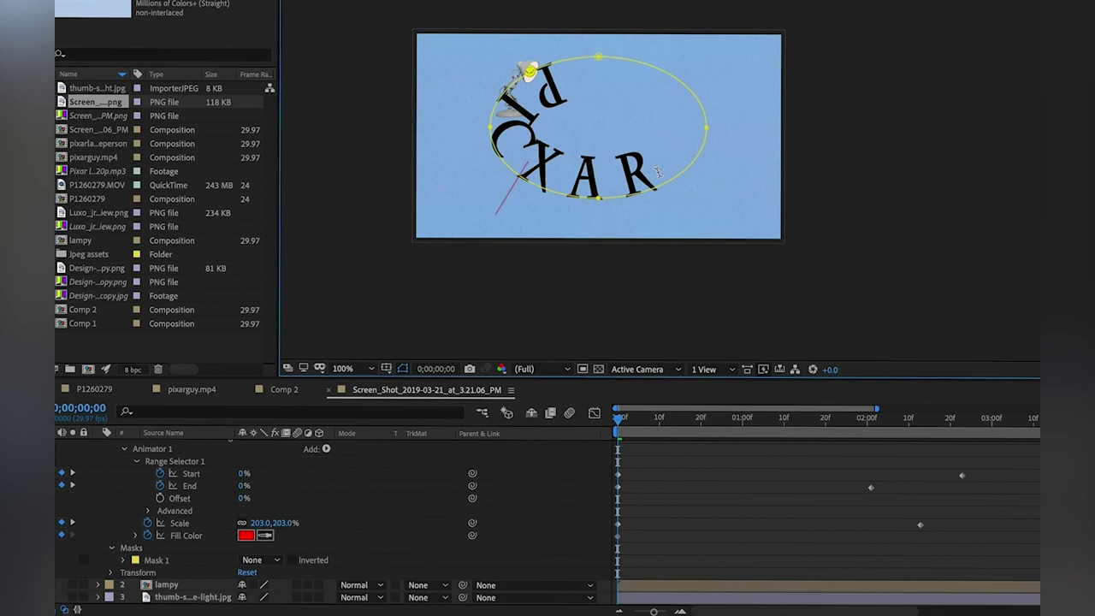
{"action": "type", "text": "jonkjkasd"}
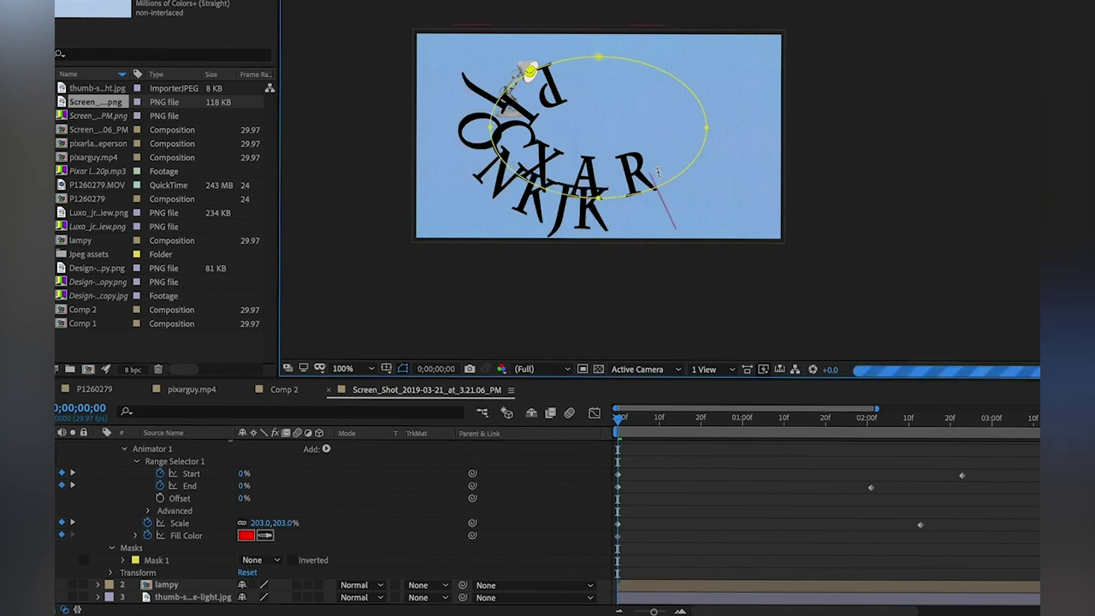
{"action": "type", "text": "asdf"}
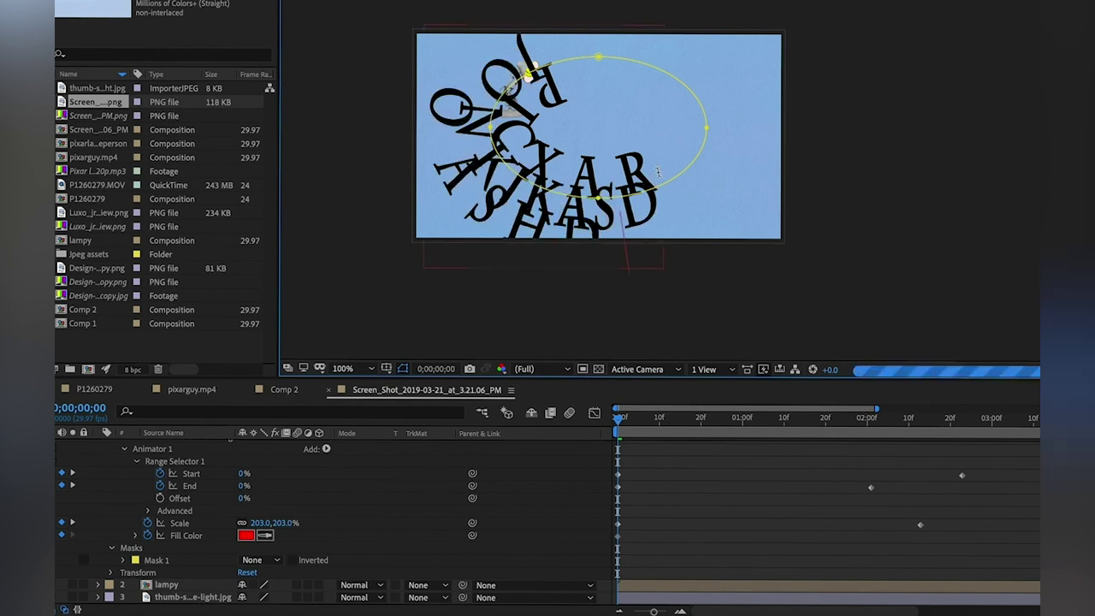
{"action": "type", "text": "dkj"}
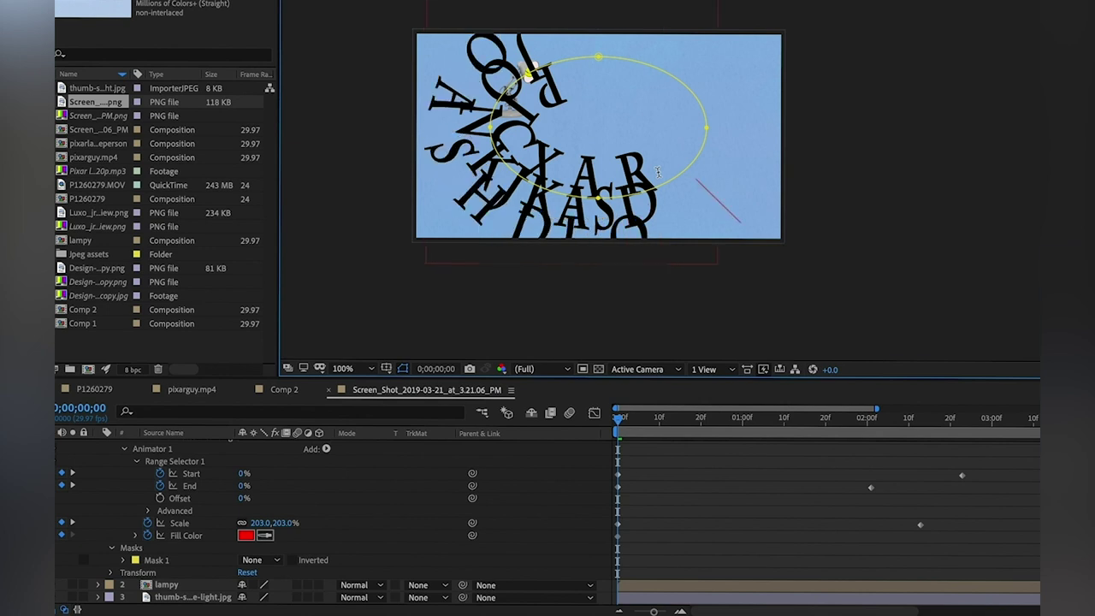
{"action": "type", "text": "as"}
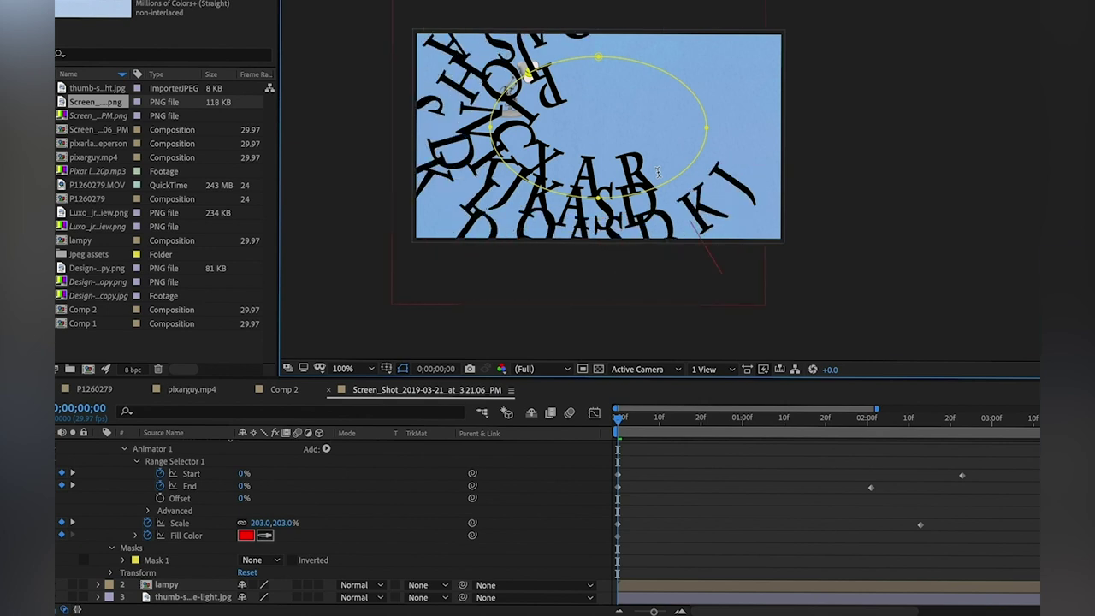
{"action": "scroll", "coordinate": [248, 548], "scroll_direction": "up", "scroll_amount": 1}
{"action": "scroll", "coordinate": [267, 503], "scroll_direction": "up", "scroll_amount": 5}
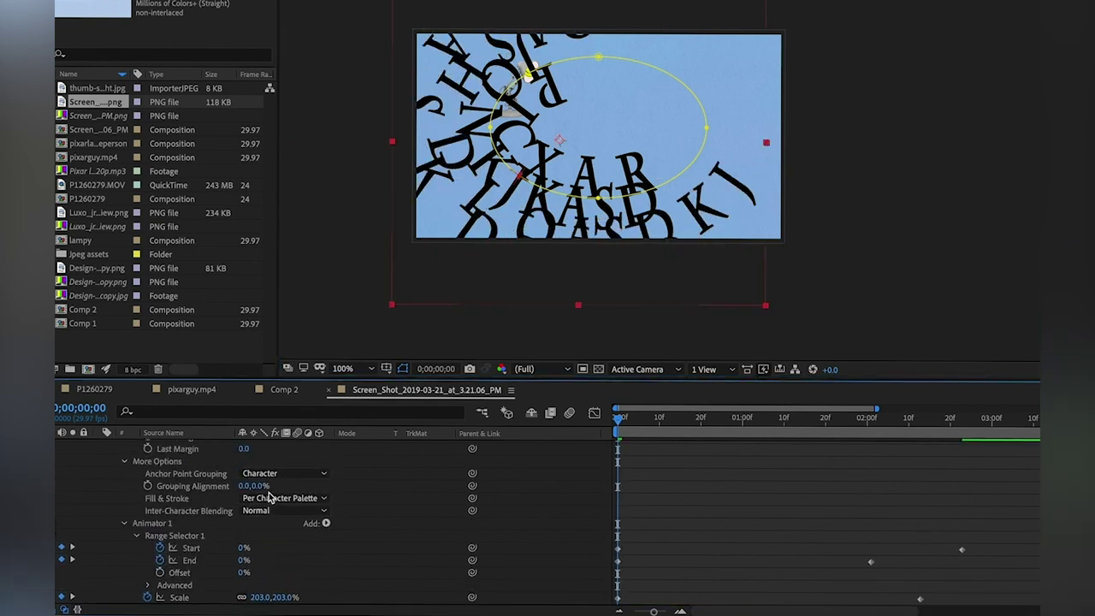
- Set Path Options > Path to None and preview the straight-line title
{"action": "left_click", "coordinate": [267, 496]}
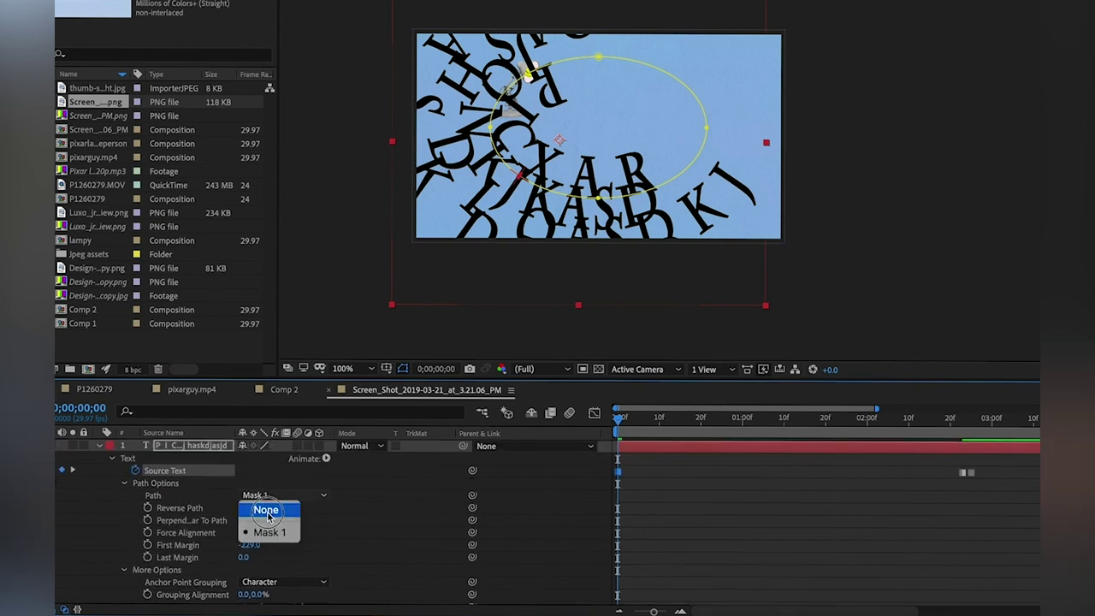
{"action": "left_click", "coordinate": [265, 509]}
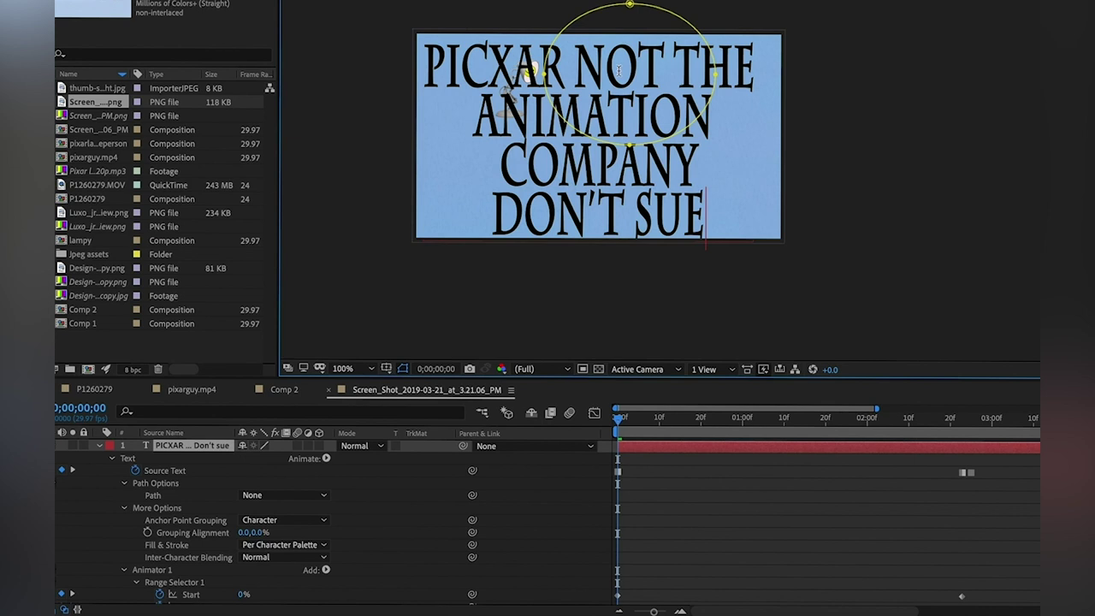
{"action": "scroll", "coordinate": [673, 491], "scroll_direction": "down", "scroll_amount": 3}
{"action": "key", "text": "space"}
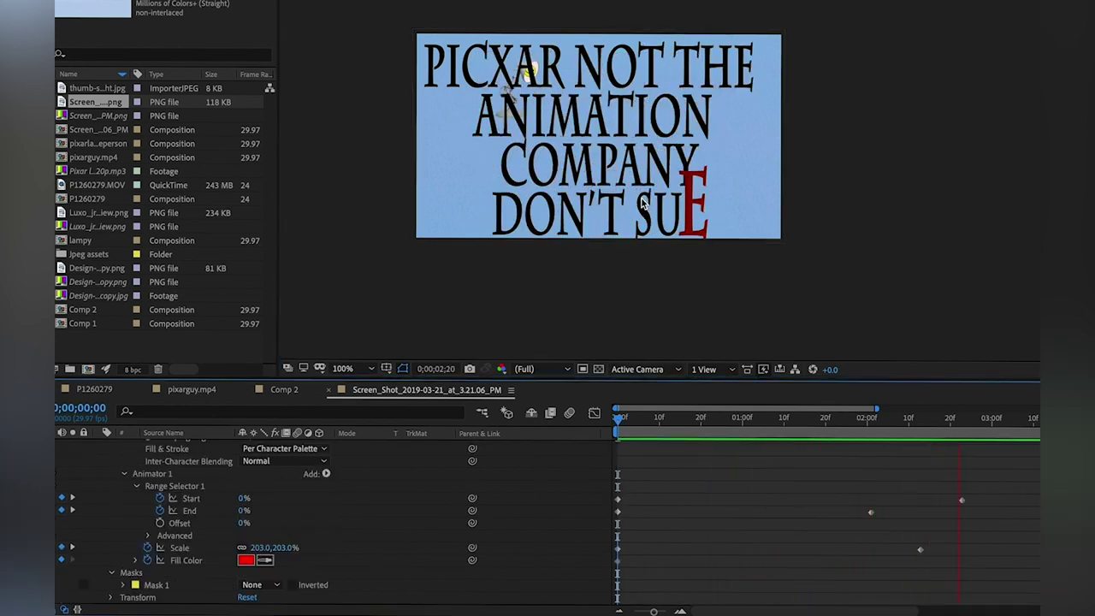
{"action": "key", "text": "space"}
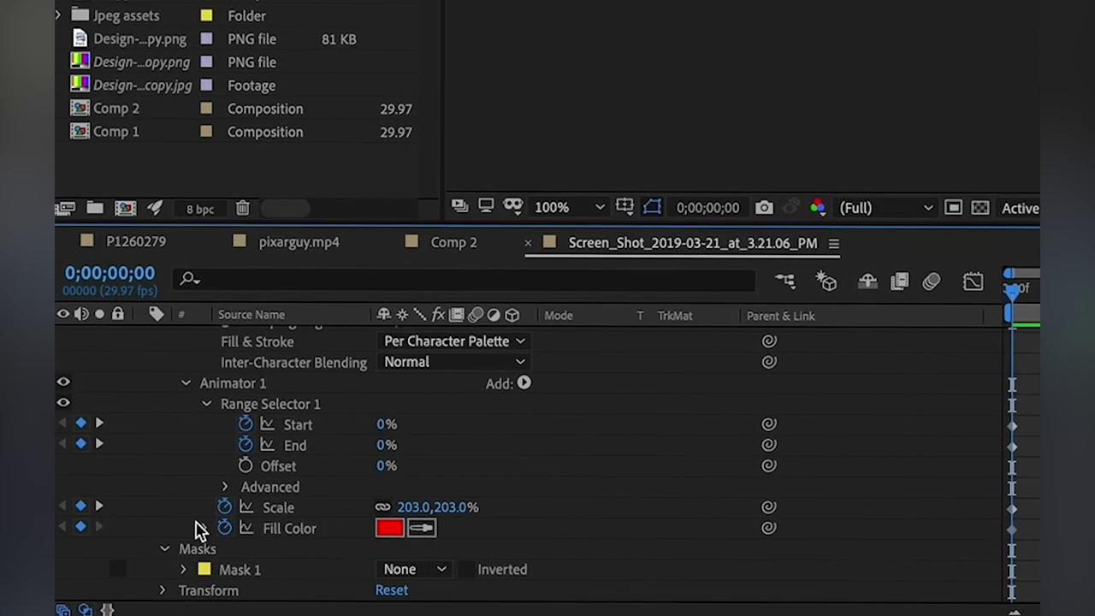
- In Range Selector 1's Advanced settings, set Based On to Words
{"action": "scroll", "coordinate": [185, 535], "scroll_direction": "down", "scroll_amount": 1}
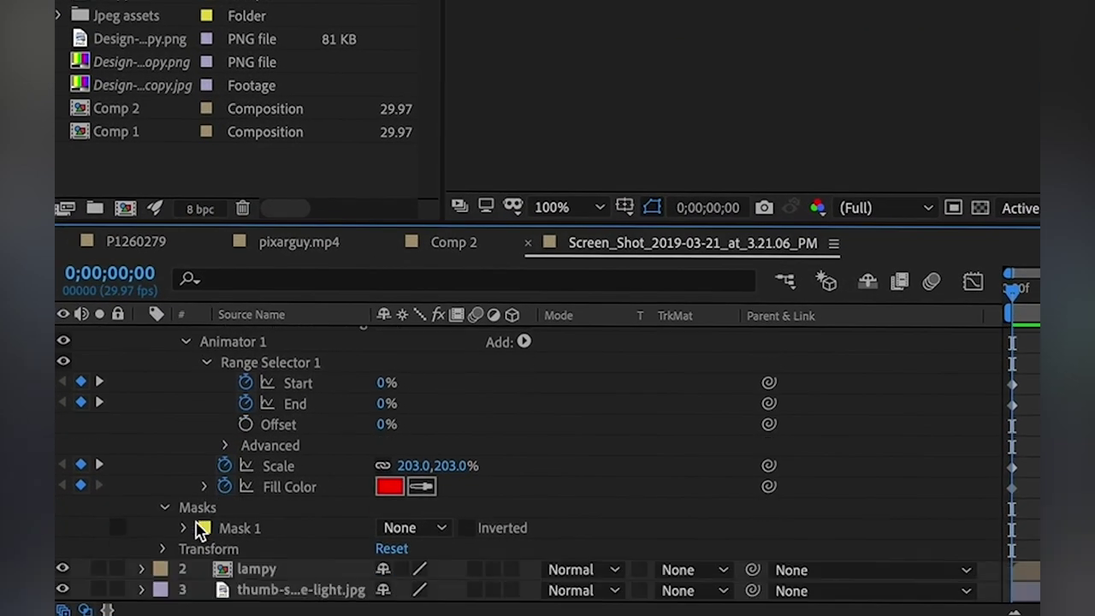
{"action": "left_click", "coordinate": [227, 445]}
{"action": "scroll", "coordinate": [234, 454], "scroll_direction": "down", "scroll_amount": 3}
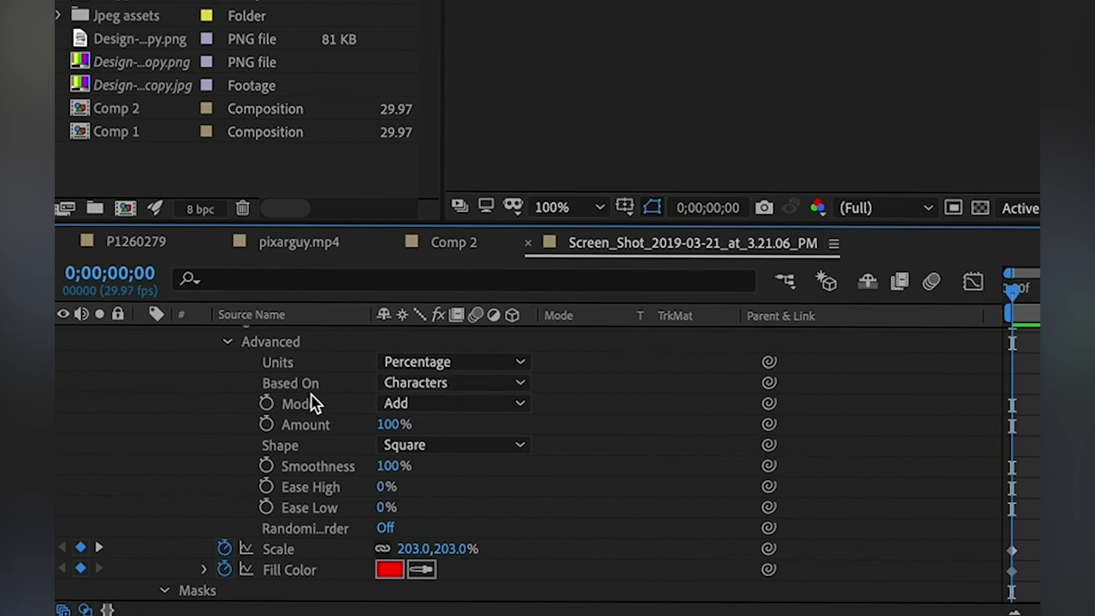
{"action": "scroll", "coordinate": [312, 403], "scroll_direction": "up", "scroll_amount": 2}
{"action": "scroll", "coordinate": [447, 416], "scroll_direction": "up", "scroll_amount": 2}
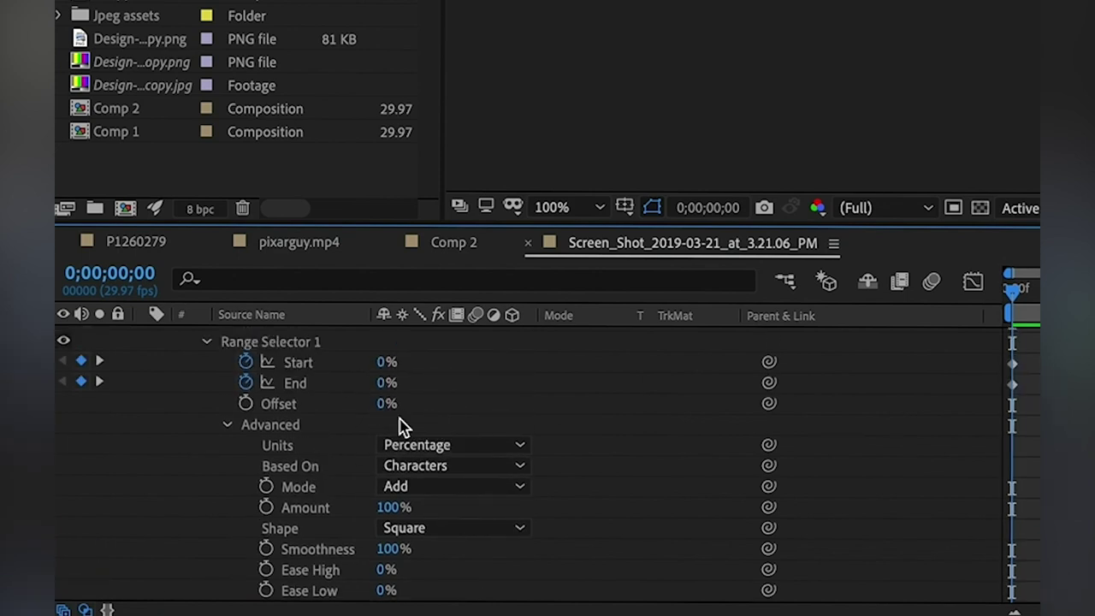
{"action": "scroll", "coordinate": [404, 428], "scroll_direction": "down", "scroll_amount": 2}
{"action": "scroll", "coordinate": [377, 438], "scroll_direction": "down", "scroll_amount": 2}
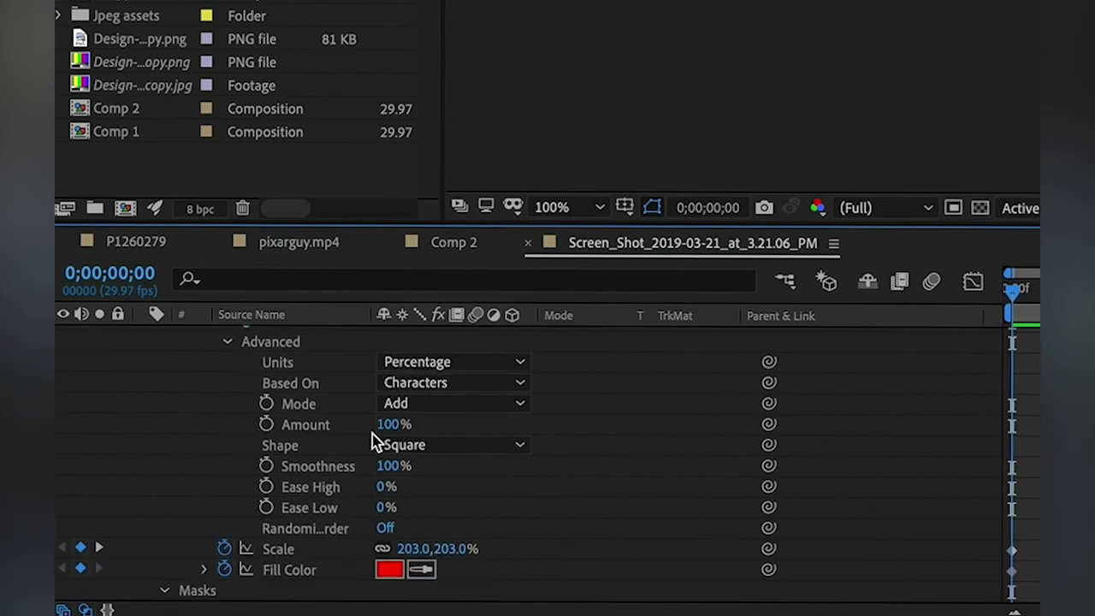
{"action": "left_click", "coordinate": [411, 391]}
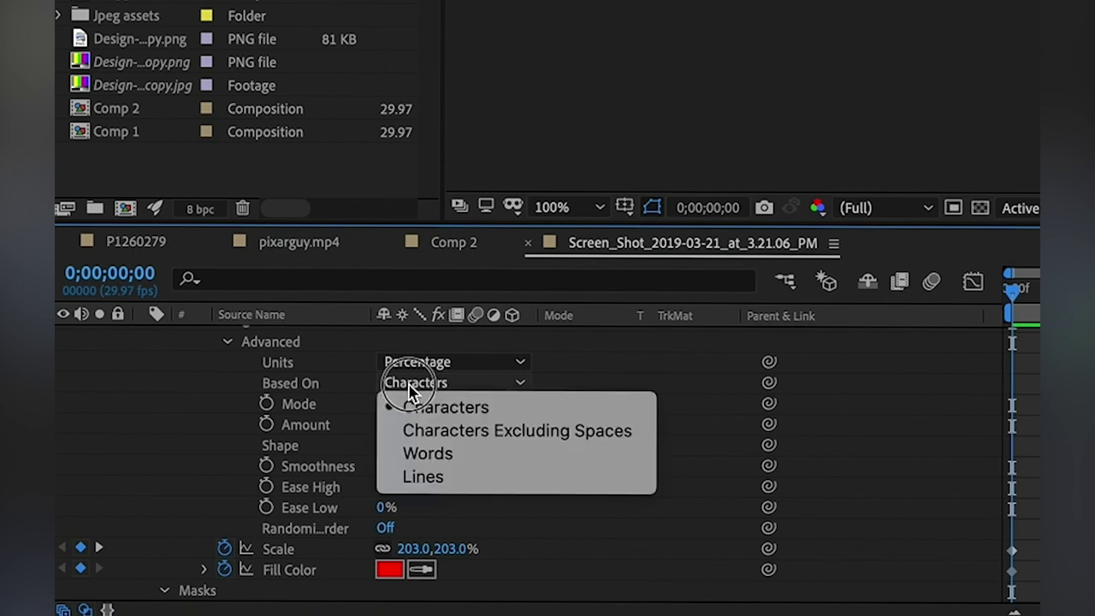
{"action": "left_click", "coordinate": [424, 454]}
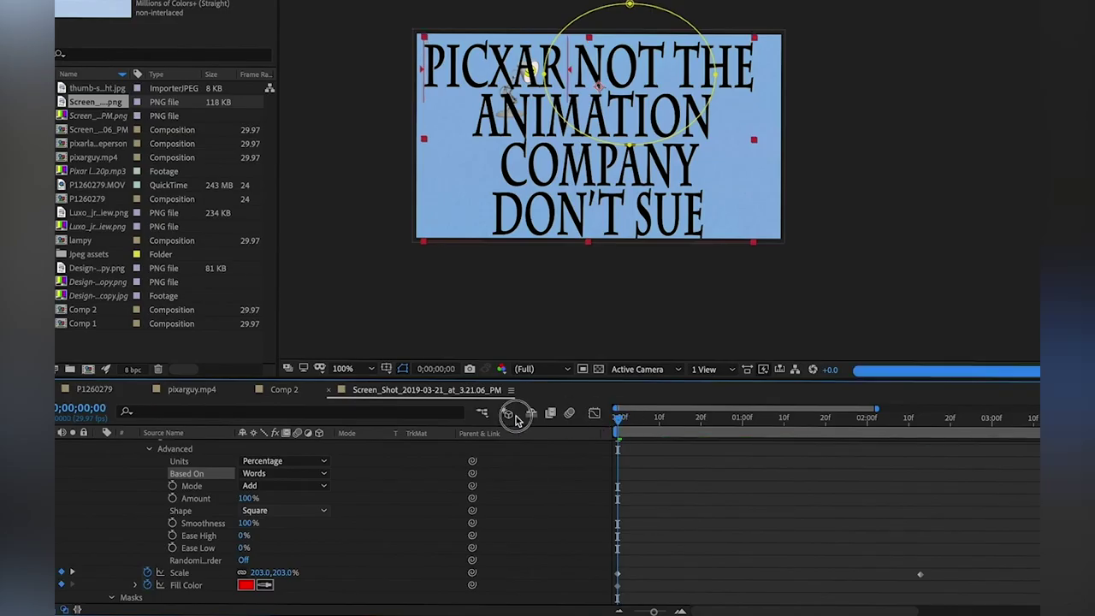
- Turn on Draft 3D and preview the word-by-word sweep
{"action": "left_click", "coordinate": [509, 415]}
{"action": "key", "text": "space"}
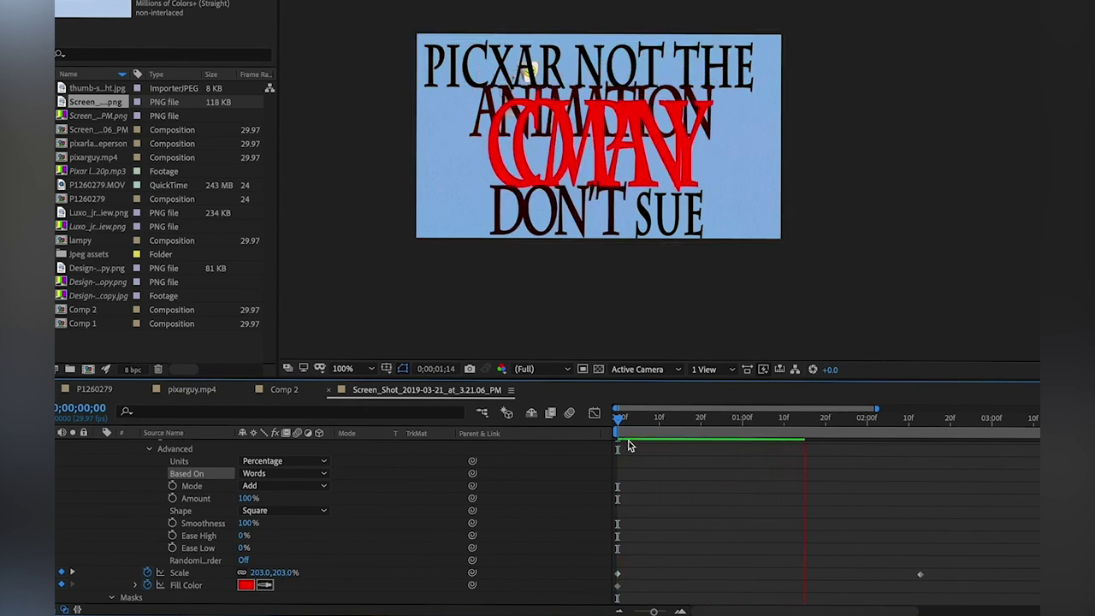
{"action": "key", "text": "space"}
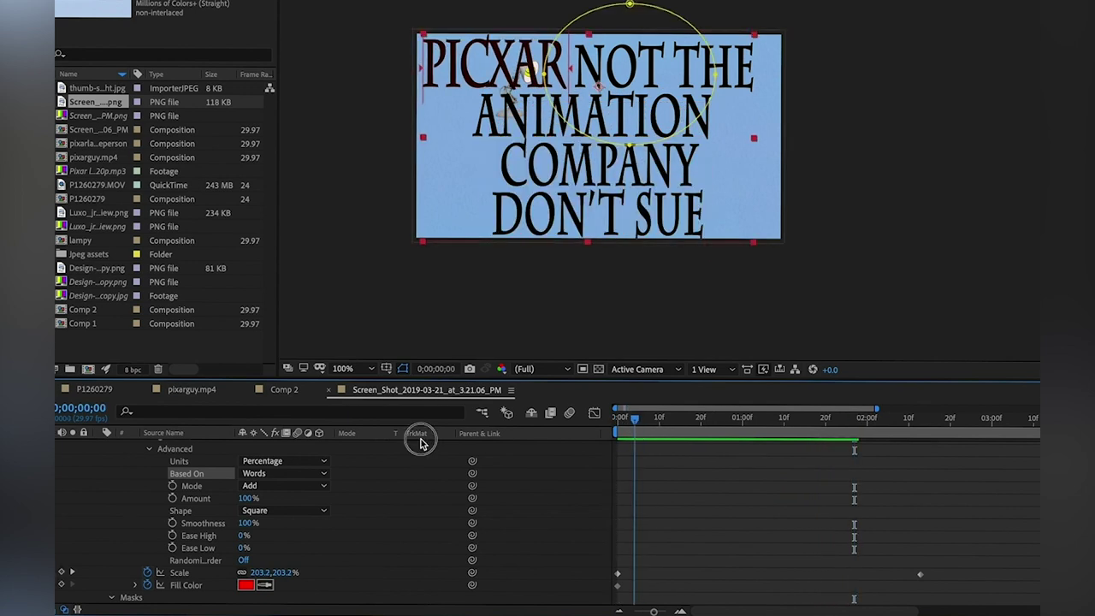
- Keep range Units at Percentage, set Based On to Lines, and preview the line-by-line animation
{"action": "left_click", "coordinate": [275, 458]}
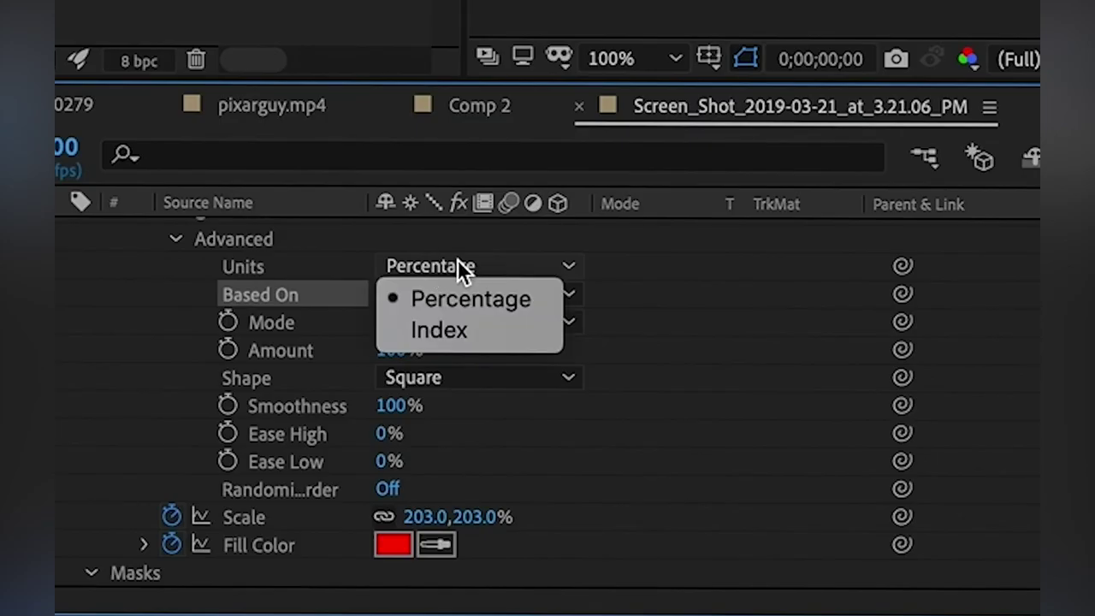
{"action": "left_click", "coordinate": [458, 267]}
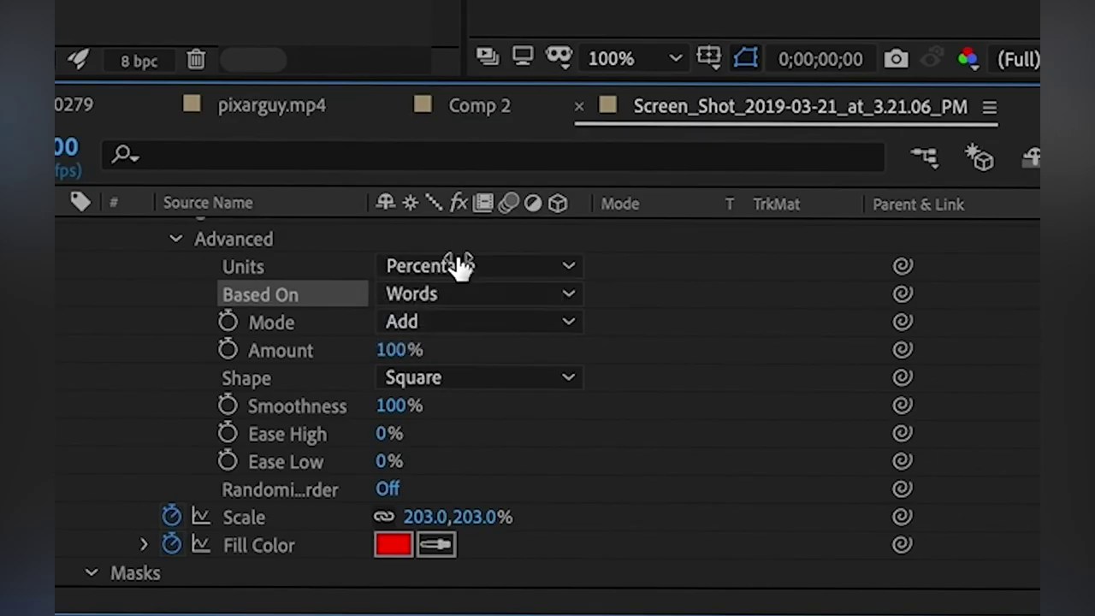
{"action": "left_click", "coordinate": [432, 294]}
{"action": "left_click", "coordinate": [465, 420]}
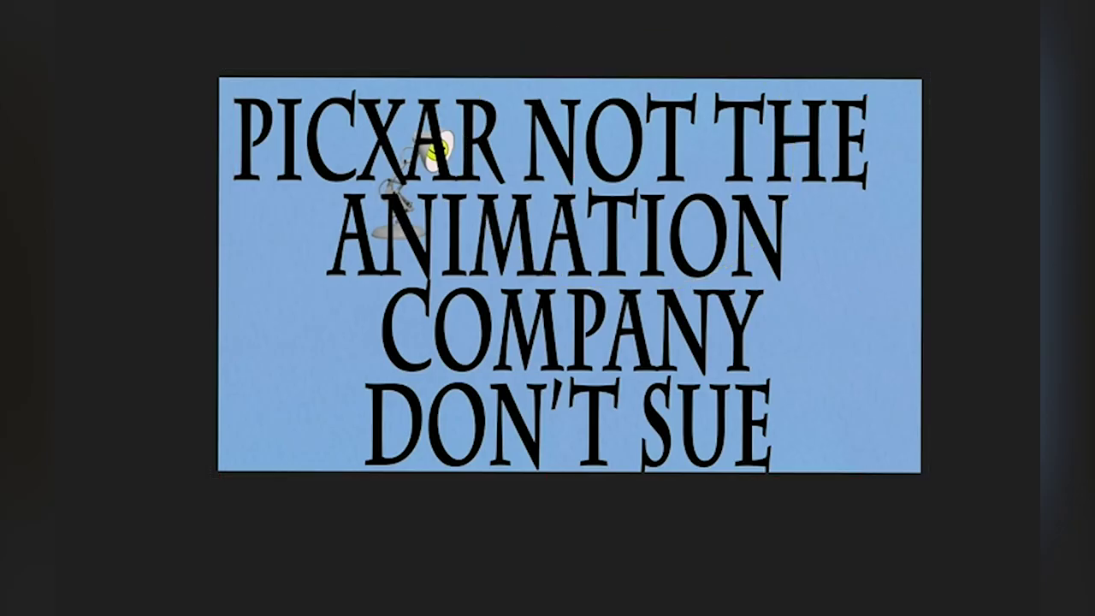
{"action": "key", "text": "space"}
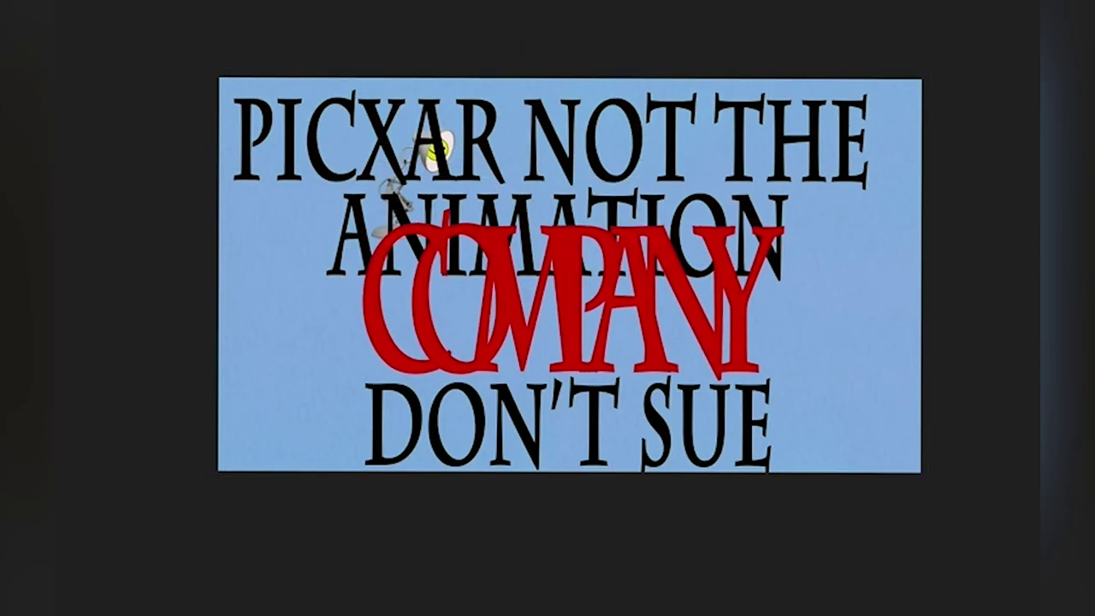
{"action": "key", "text": "space"}
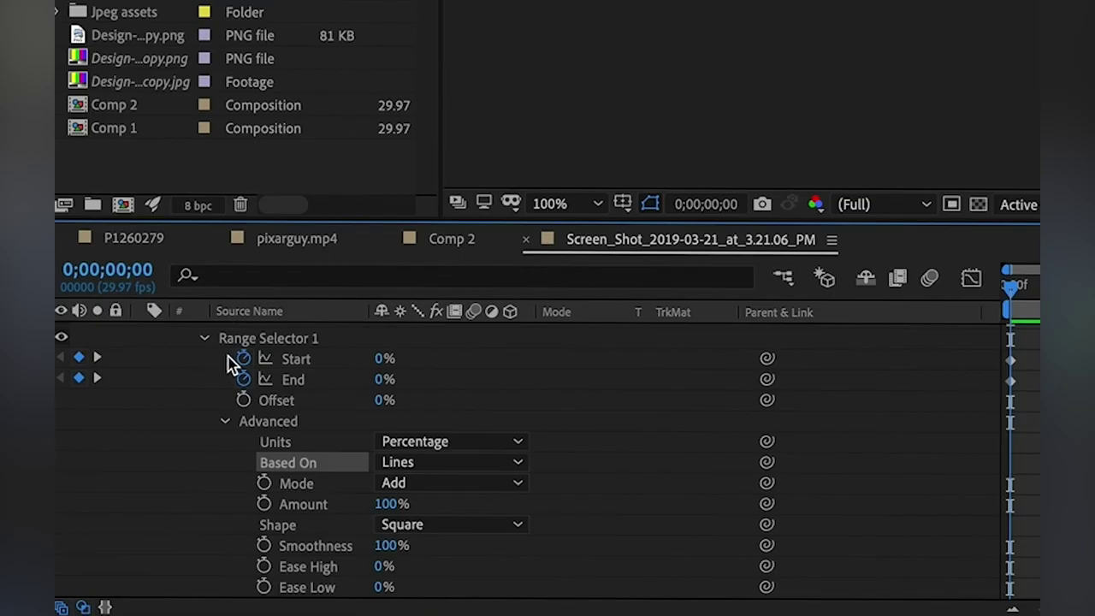
- Remove the range Start, End, Scale and Fill Color keyframes
{"action": "left_click", "coordinate": [160, 460]}
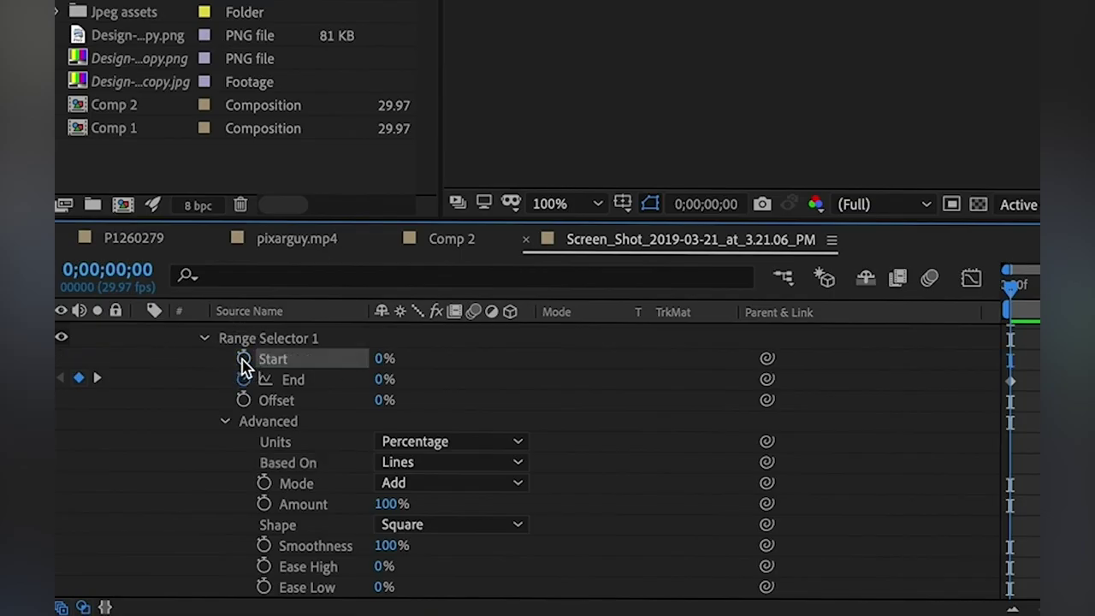
{"action": "left_click", "coordinate": [160, 473]}
{"action": "scroll", "coordinate": [246, 394], "scroll_direction": "down", "scroll_amount": 5}
{"action": "left_click", "coordinate": [252, 462]}
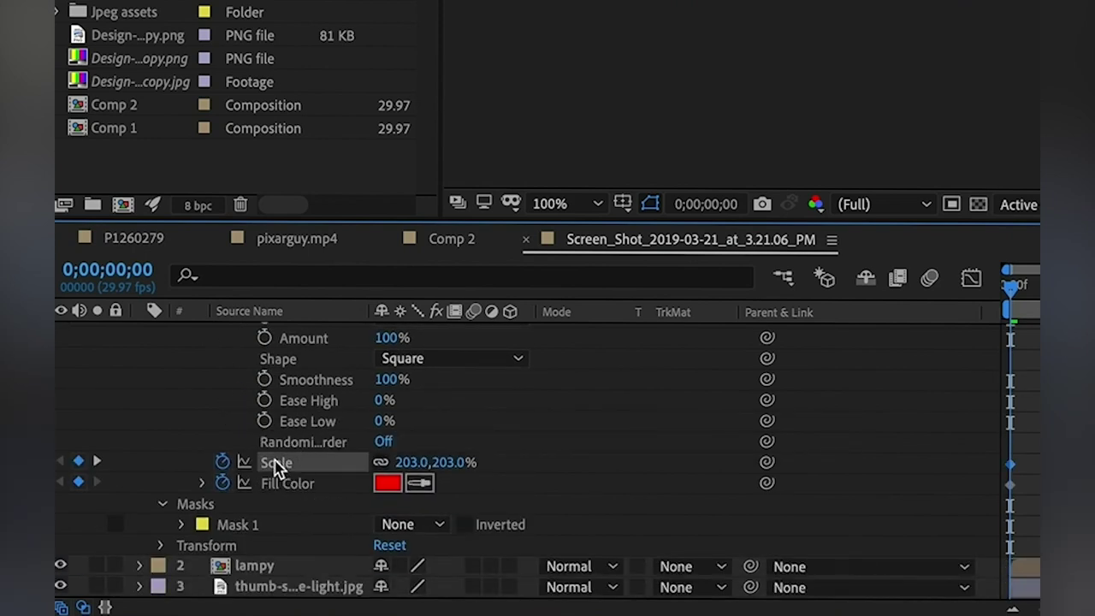
{"action": "left_click", "coordinate": [276, 483]}
{"action": "key", "text": "Delete"}
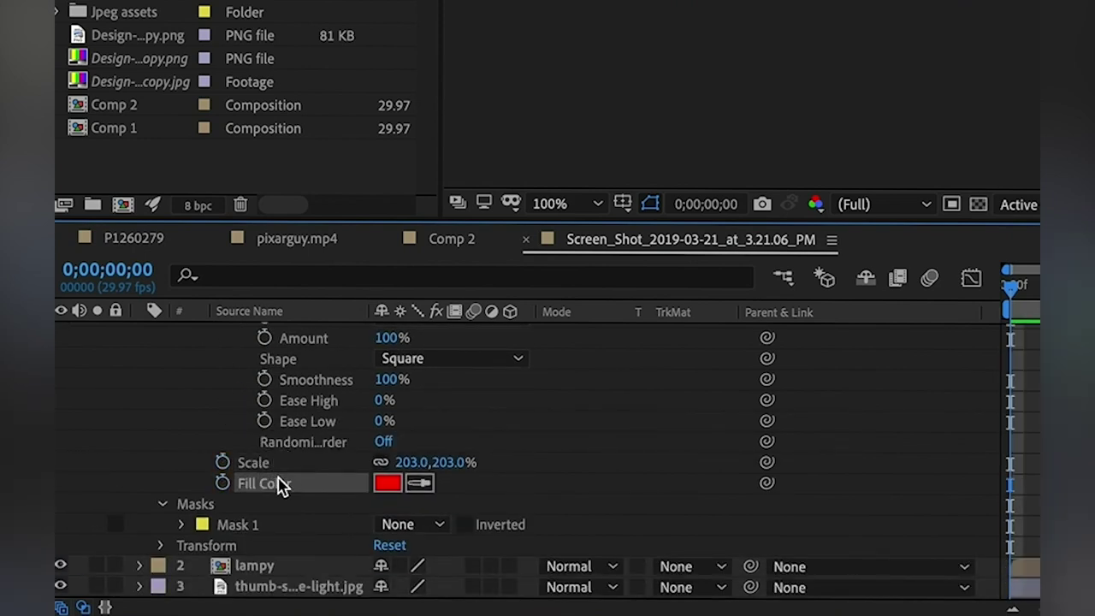
{"action": "left_click", "coordinate": [276, 468]}
- Delete Animator 1 from the text layer
{"action": "scroll", "coordinate": [281, 445], "scroll_direction": "up", "scroll_amount": 3}
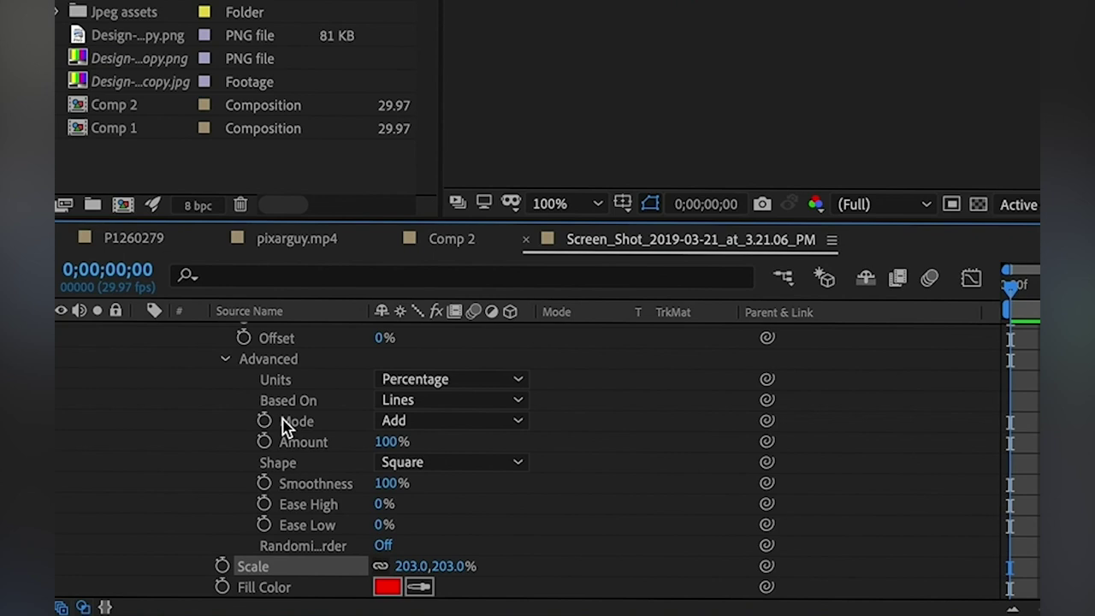
{"action": "scroll", "coordinate": [289, 367], "scroll_direction": "up", "scroll_amount": 3}
{"action": "left_click", "coordinate": [286, 360]}
{"action": "left_click", "coordinate": [267, 343]}
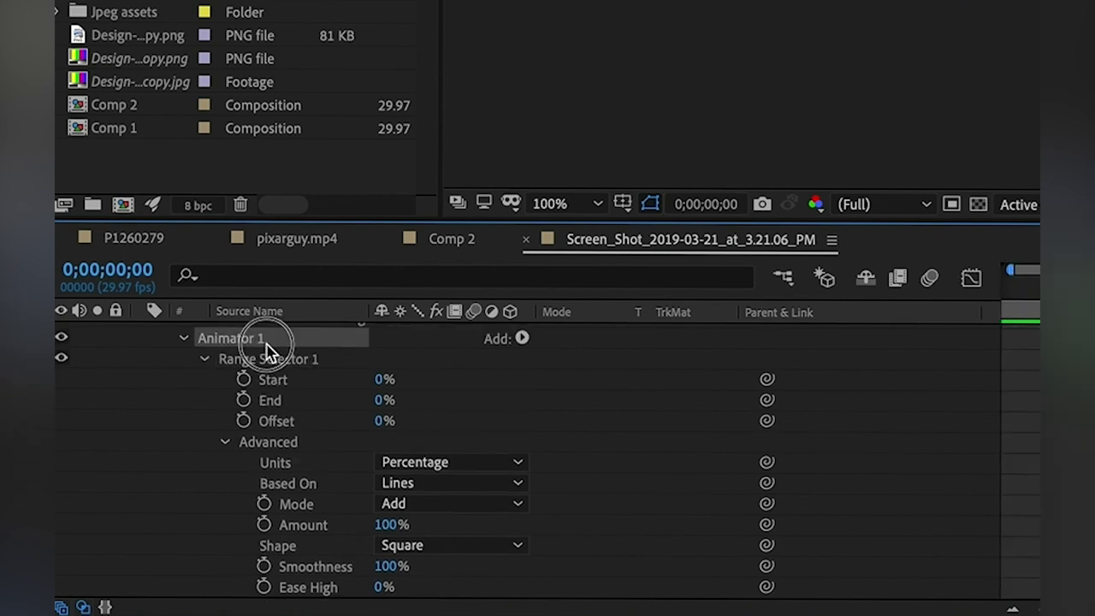
{"action": "key", "text": "Delete"}
{"action": "scroll", "coordinate": [267, 355], "scroll_direction": "up", "scroll_amount": 2}
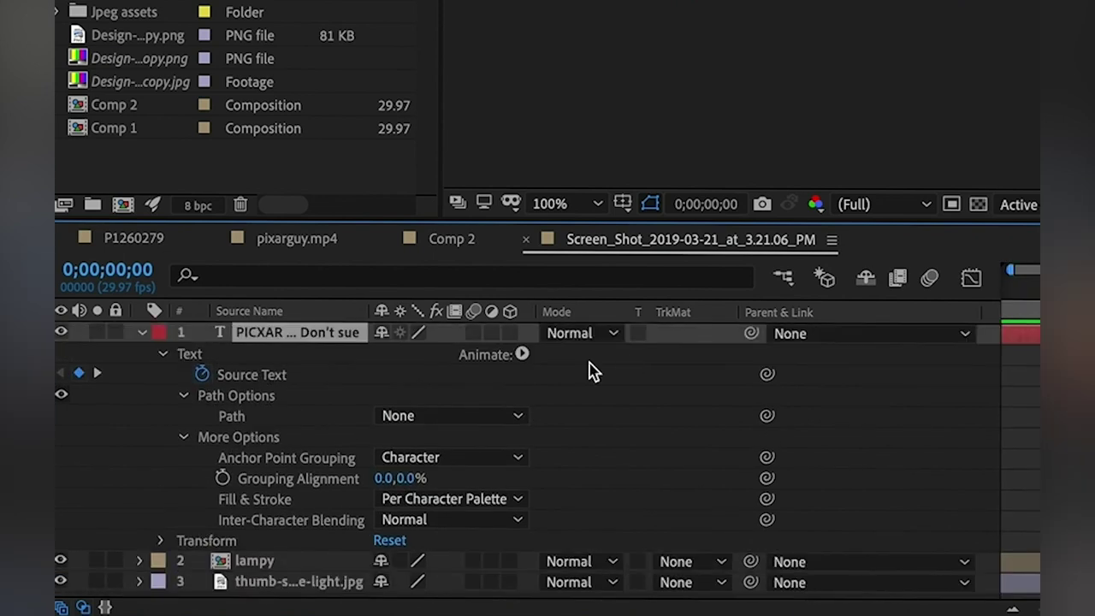
- Add an Opacity animator to the text layer
{"action": "left_click", "coordinate": [521, 355]}
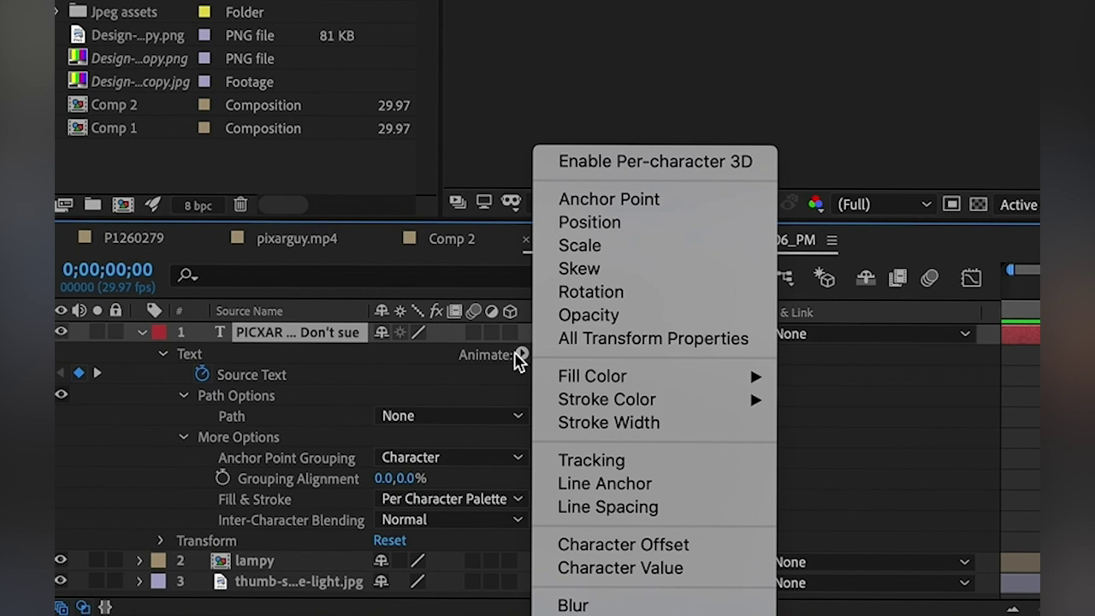
{"action": "left_click", "coordinate": [626, 315]}
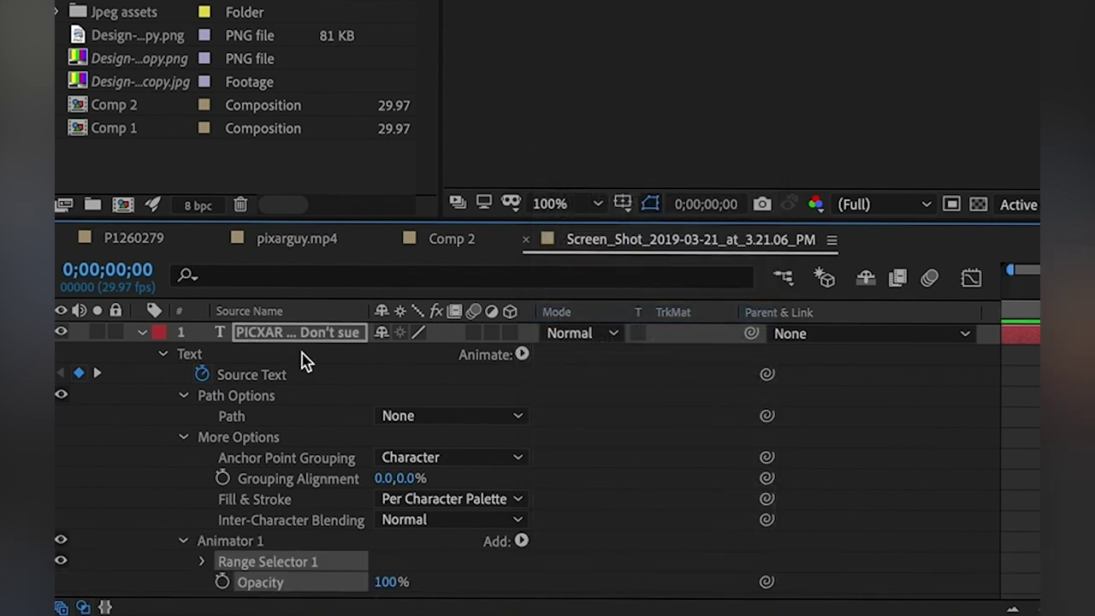
{"action": "scroll", "coordinate": [320, 485], "scroll_direction": "down", "scroll_amount": 2}
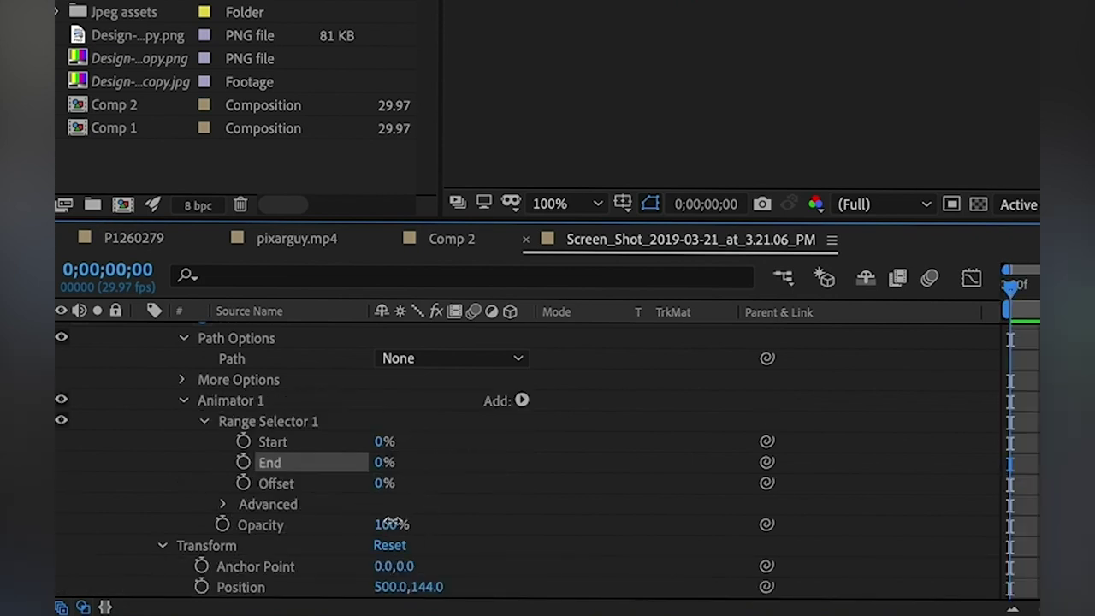
- Set the animator's Opacity to 0% and collapse the Transform group
{"action": "left_click", "coordinate": [391, 525]}
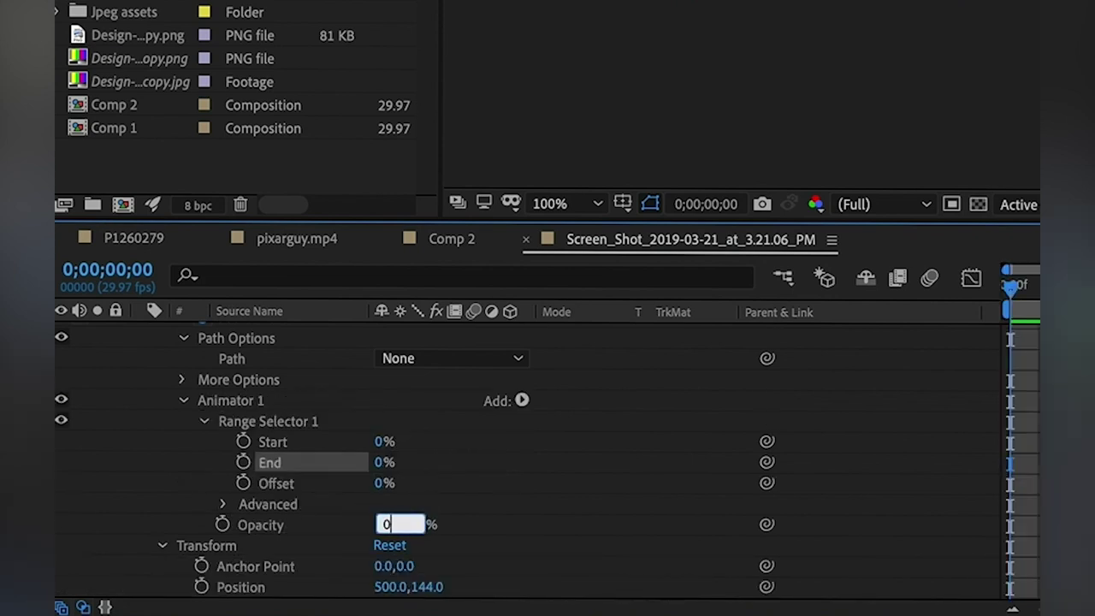
{"action": "type", "text": "0"}
{"action": "key", "text": "Return"}
{"action": "scroll", "coordinate": [376, 511], "scroll_direction": "down", "scroll_amount": 3}
{"action": "scroll", "coordinate": [376, 511], "scroll_direction": "up", "scroll_amount": 1}
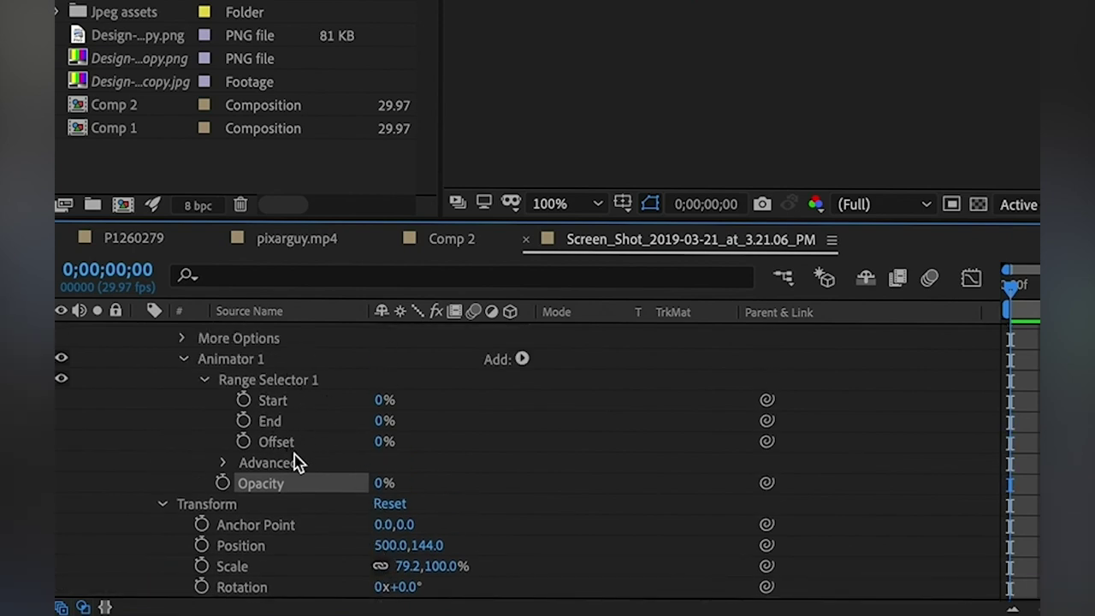
{"action": "scroll", "coordinate": [296, 462], "scroll_direction": "down", "scroll_amount": 3}
{"action": "left_click", "coordinate": [163, 442]}
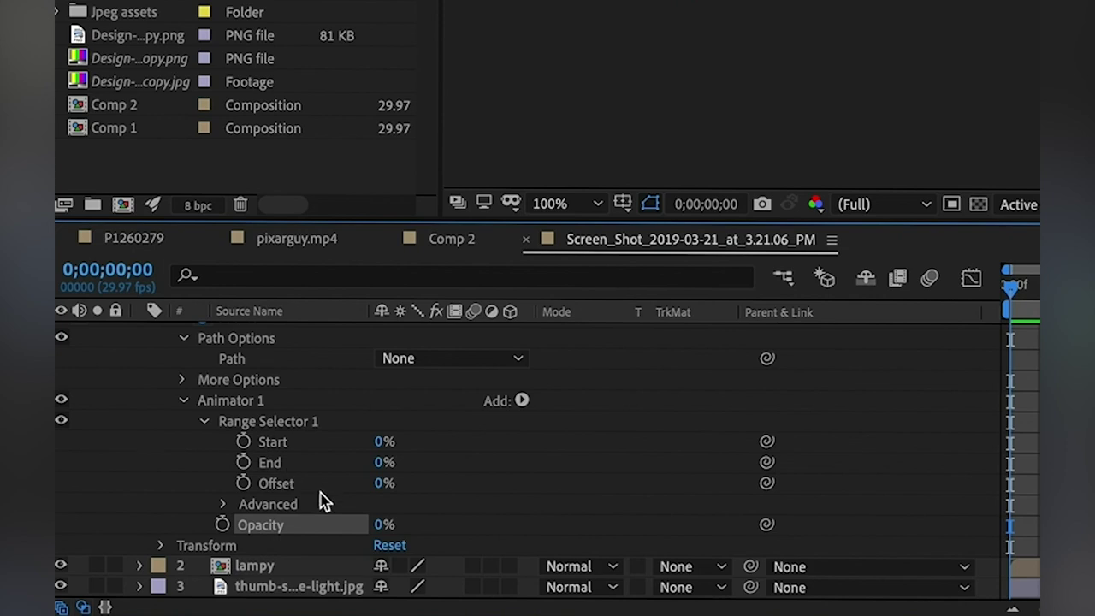
- Keyframe range Start and End, then set the work area end at the comp's last frame
{"action": "left_click", "coordinate": [301, 441]}
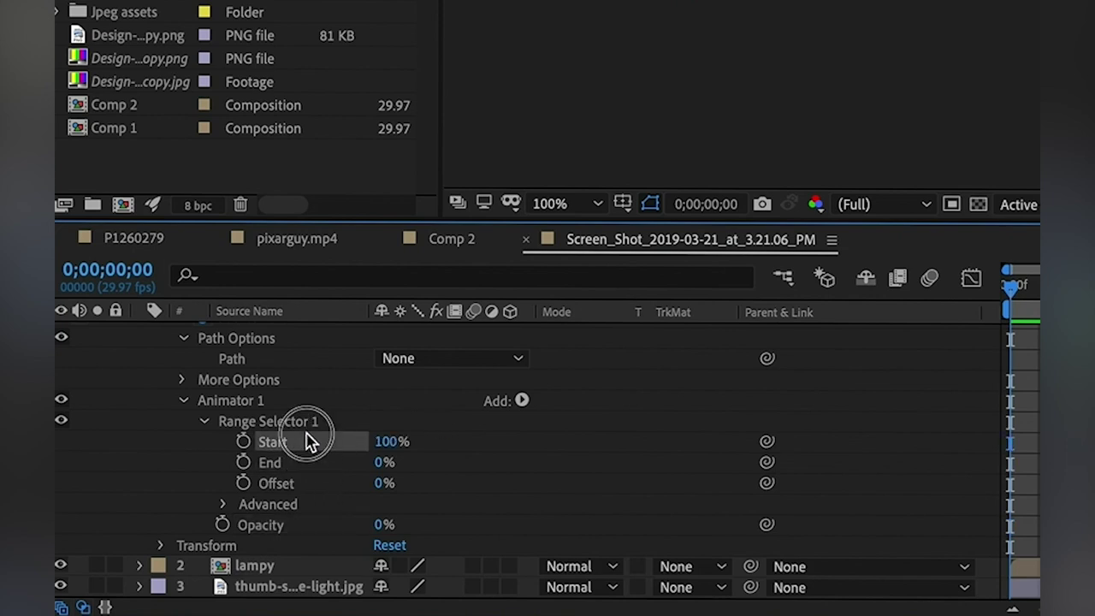
{"action": "left_click", "coordinate": [242, 461]}
{"action": "left_click", "coordinate": [243, 441]}
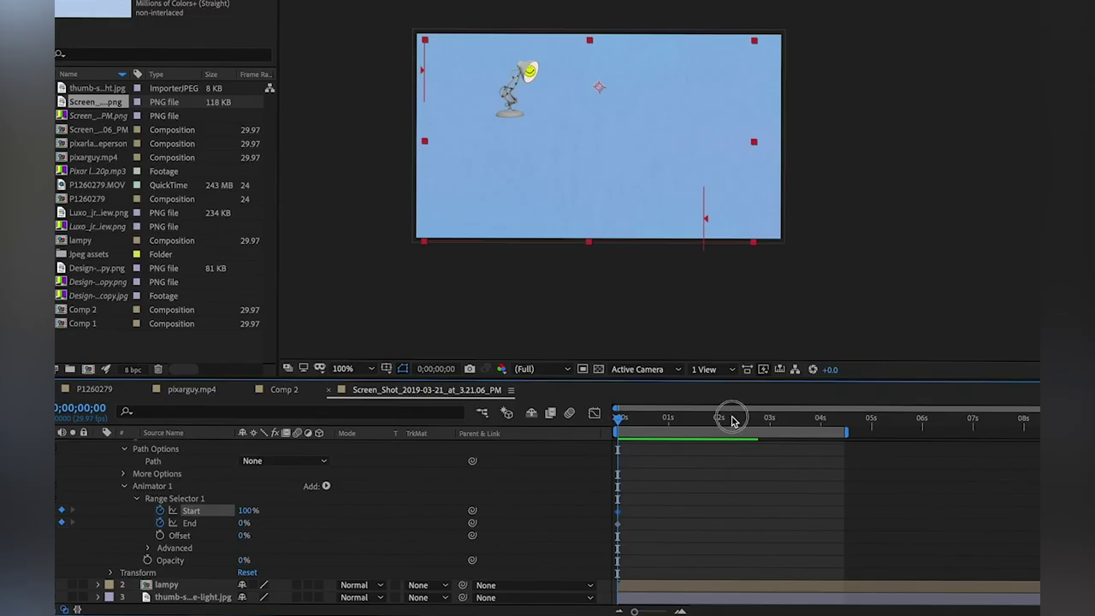
{"action": "left_click_drag", "start_coordinate": [732, 420], "coordinate": [1086, 419]}
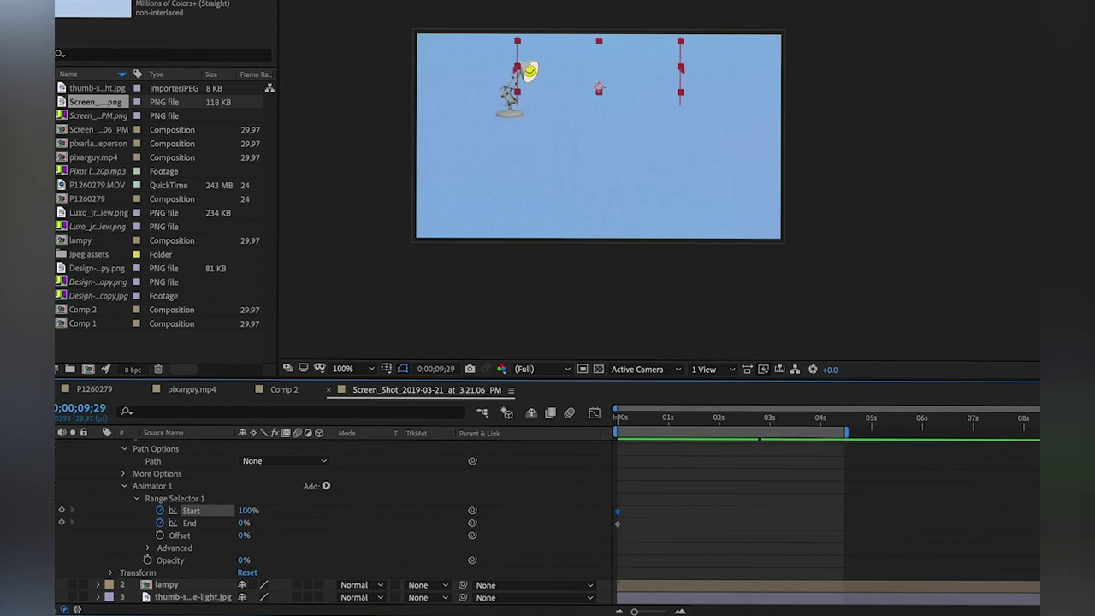
{"action": "key", "text": "n"}
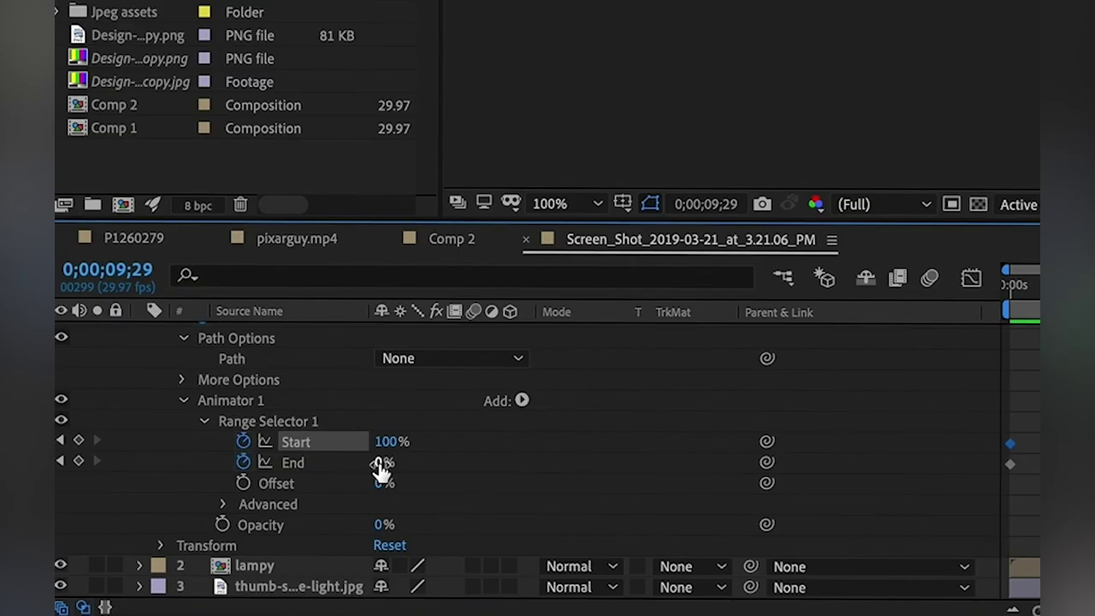
- Raise range End to 100% at the last frame and preview the type-on from the start
{"action": "left_click_drag", "start_coordinate": [380, 466], "coordinate": [856, 430]}
{"action": "key", "text": "Home"}
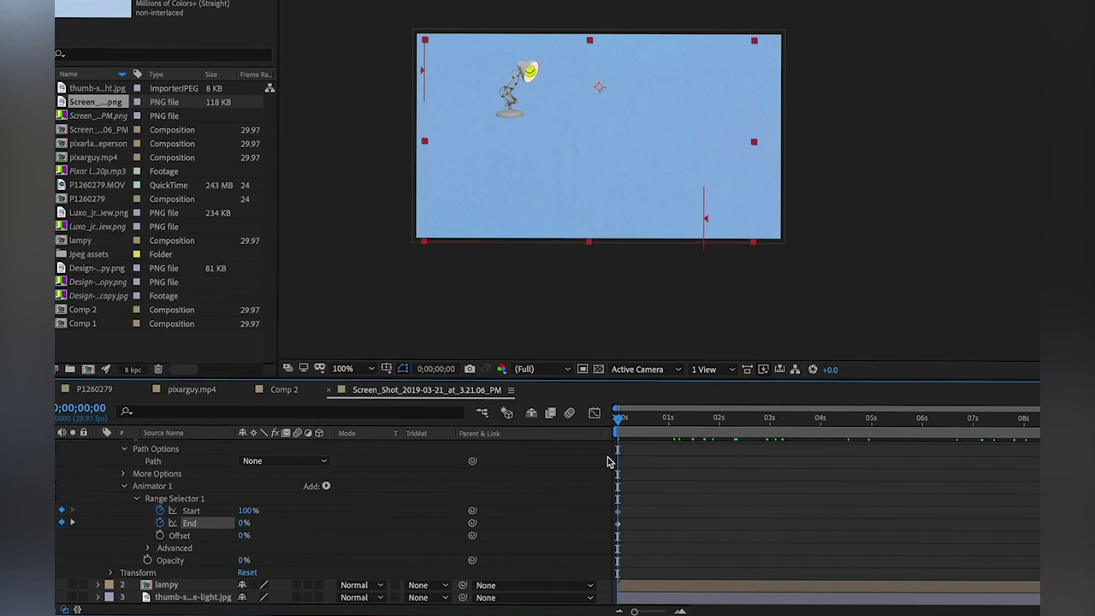
{"action": "scroll", "coordinate": [608, 462], "scroll_direction": "up", "scroll_amount": 2}
{"action": "key", "text": "space"}
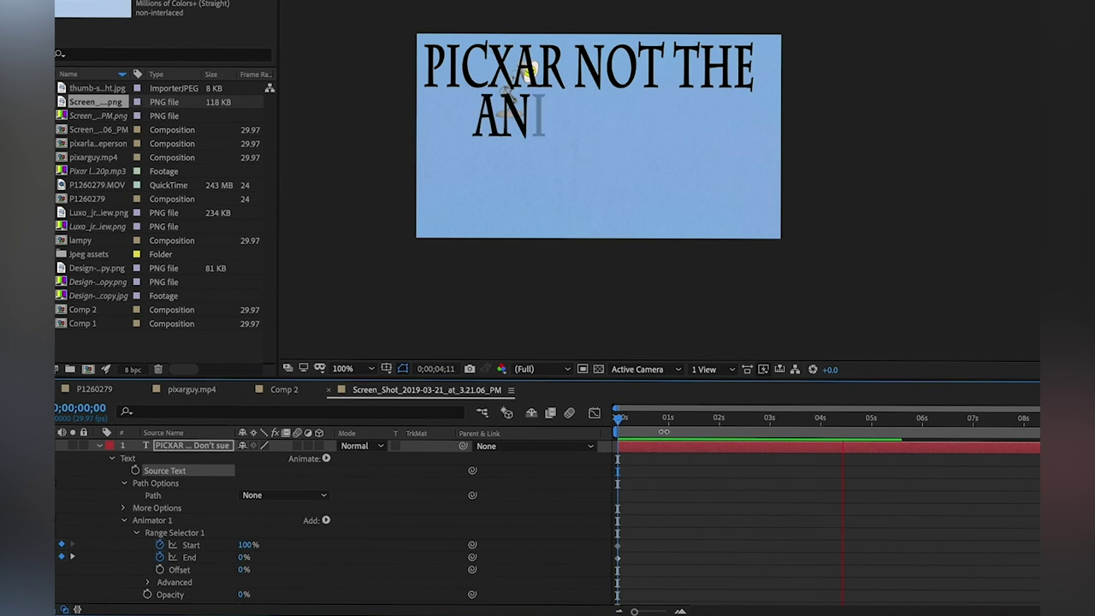
{"action": "scroll", "coordinate": [693, 453], "scroll_direction": "down", "scroll_amount": 1}
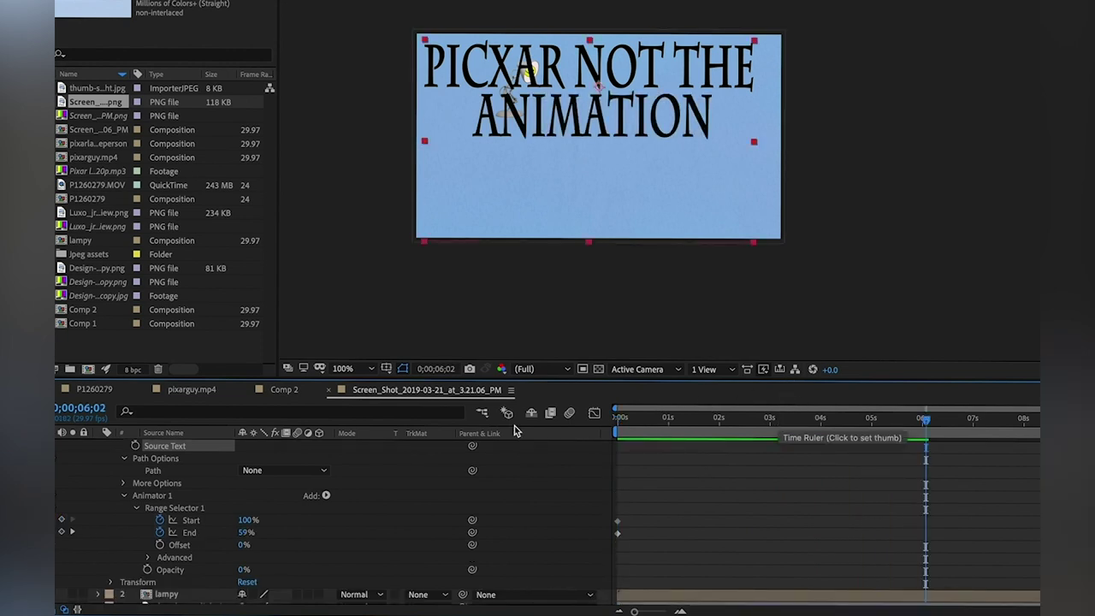
{"action": "scroll", "coordinate": [215, 546], "scroll_direction": "down", "scroll_amount": 1}
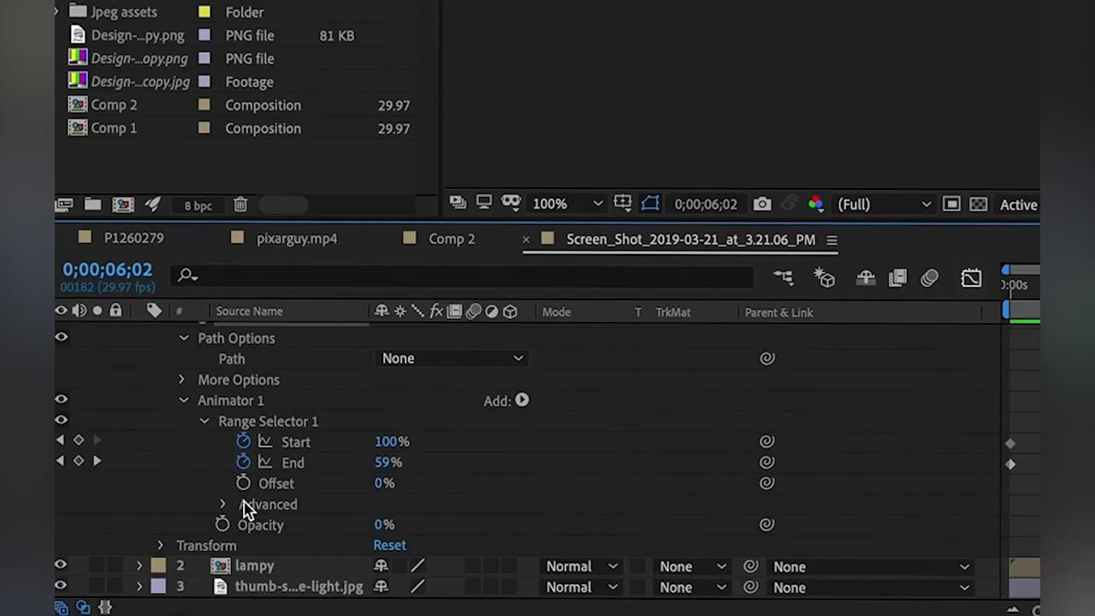
- Set the range selector's Advanced Smoothness to 0%
{"action": "left_click", "coordinate": [147, 547]}
{"action": "scroll", "coordinate": [148, 555], "scroll_direction": "down", "scroll_amount": 8}
{"action": "scroll", "coordinate": [221, 516], "scroll_direction": "up", "scroll_amount": 3}
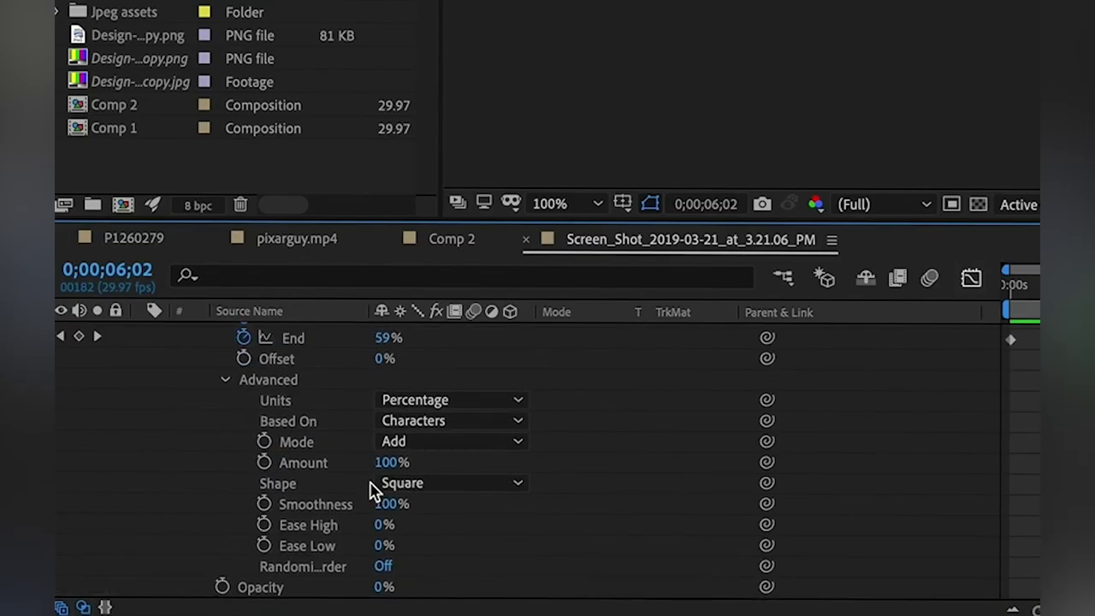
{"action": "left_click", "coordinate": [390, 504]}
{"action": "type", "text": "0"}
{"action": "key", "text": "Return"}
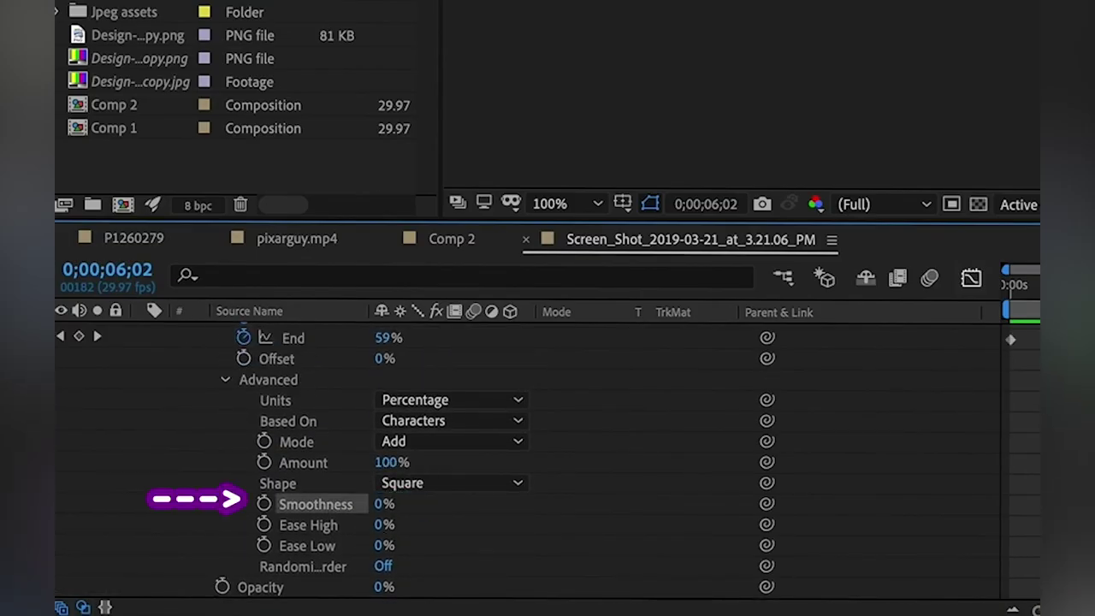
- Play and stop the preview from the start, then expand the text layer's properties
{"action": "key", "text": "Home"}
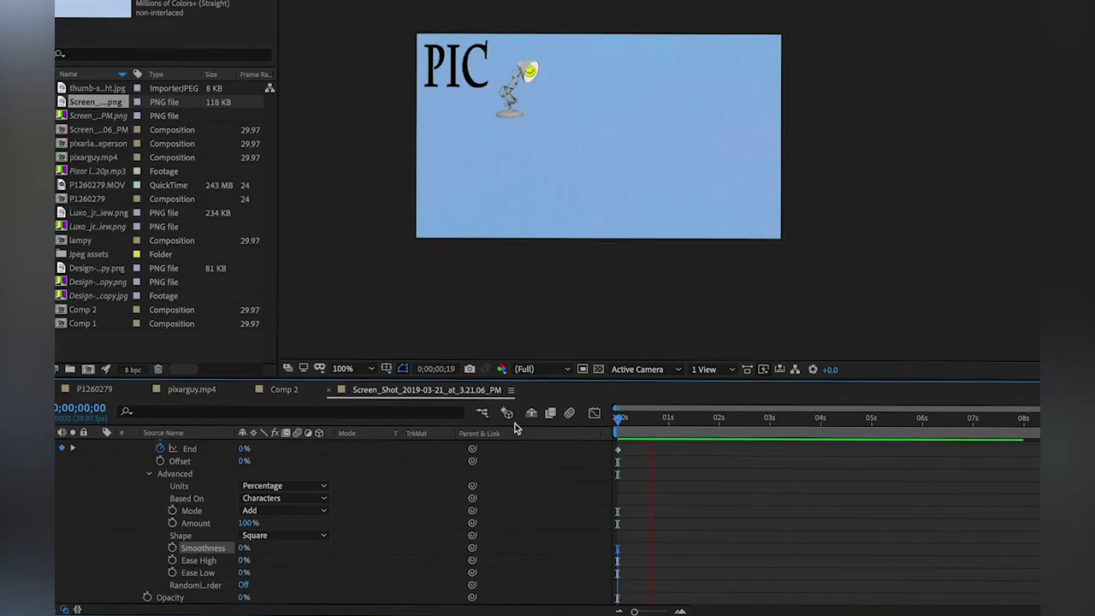
{"action": "left_click", "coordinate": [554, 415]}
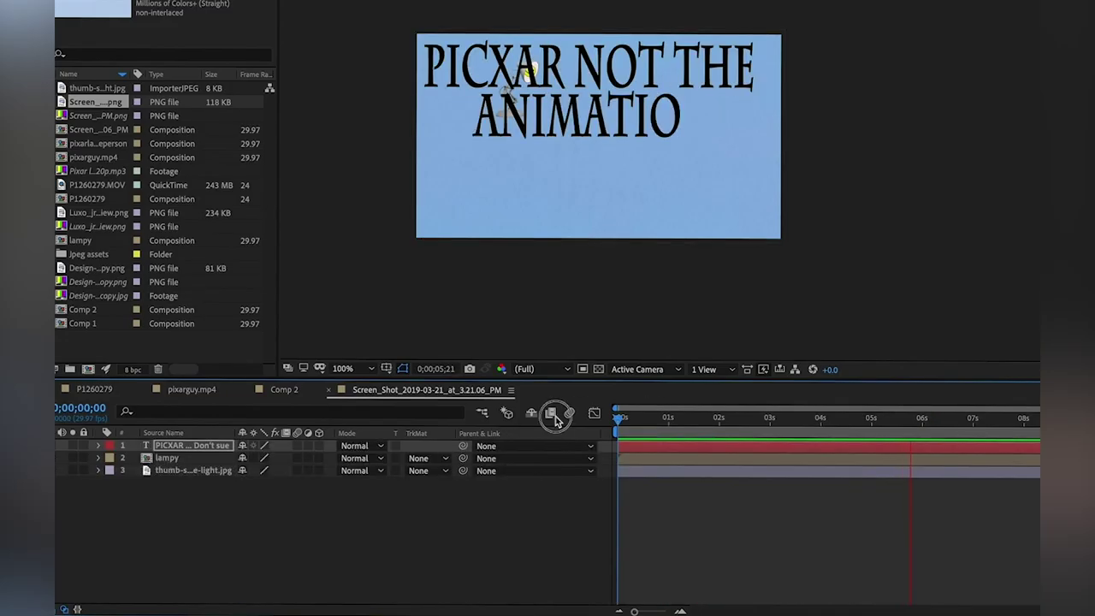
{"action": "key", "text": "space"}
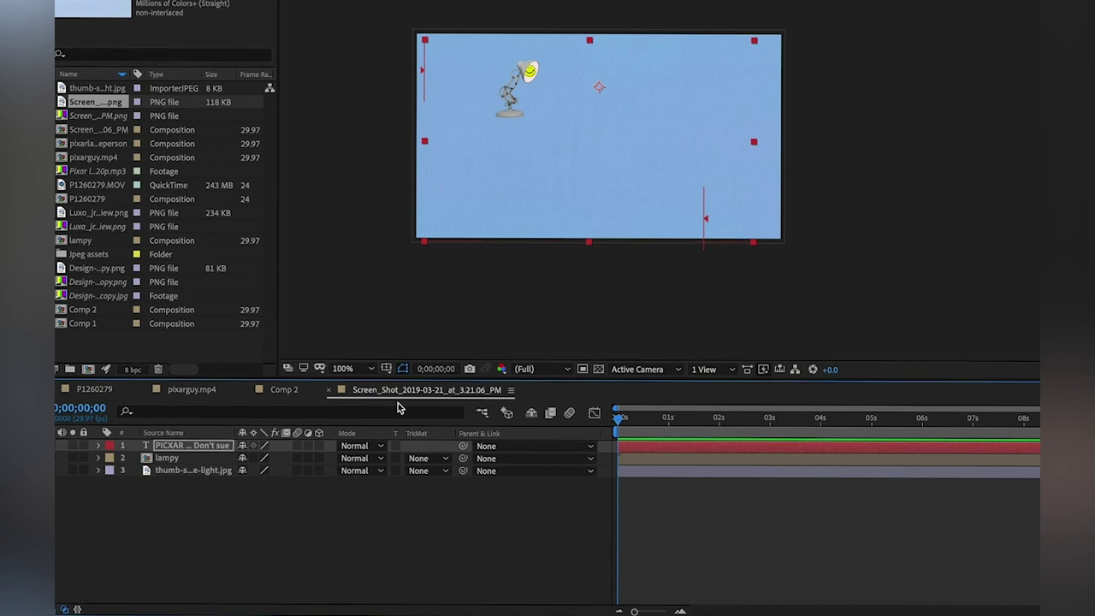
{"action": "left_click", "coordinate": [98, 447]}
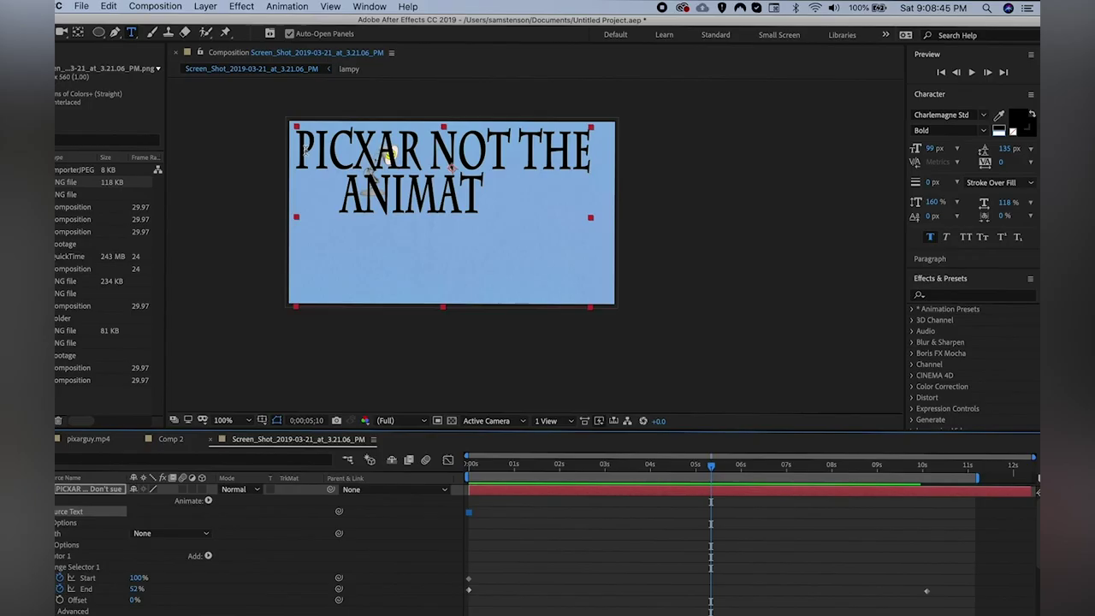
- Select all the title text and change its font family to Comic Sans MS
{"action": "left_click_drag", "start_coordinate": [295, 136], "coordinate": [573, 296]}
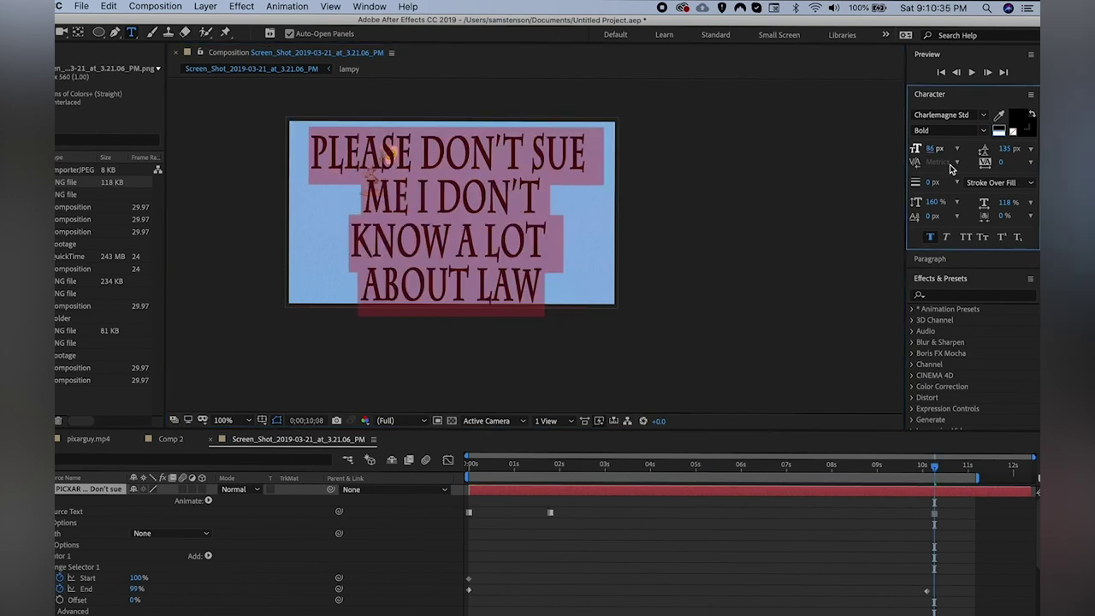
{"action": "left_click", "coordinate": [984, 114]}
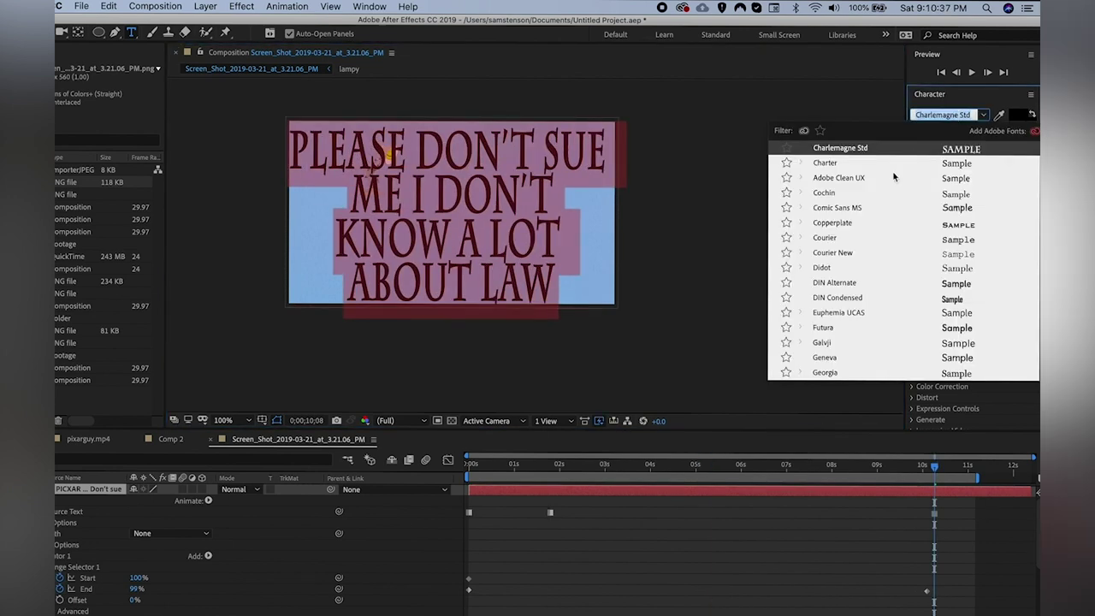
{"action": "left_click", "coordinate": [864, 207]}
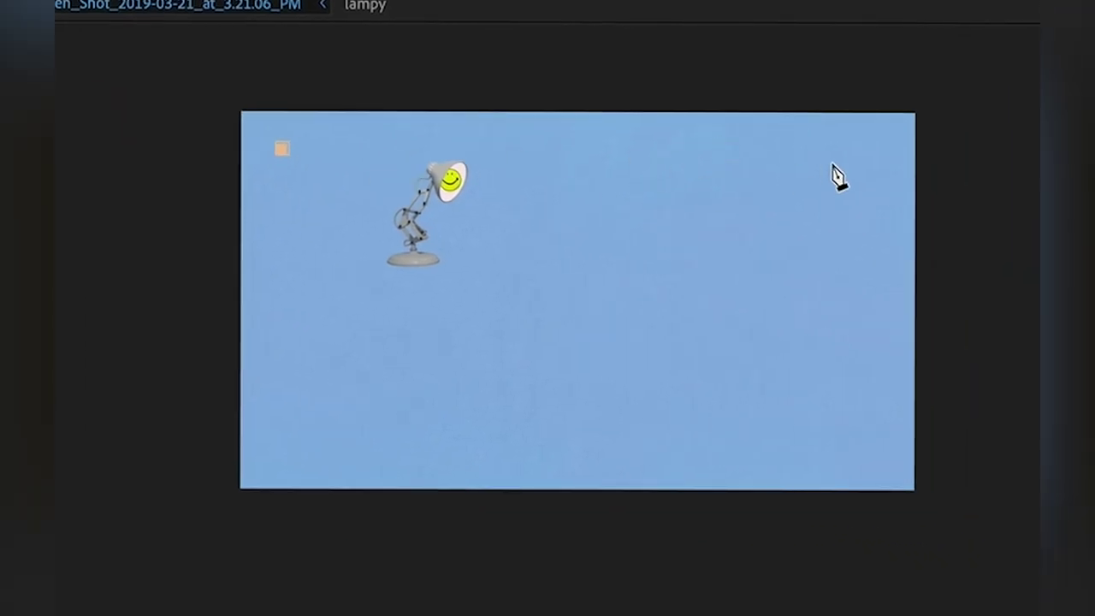
- Draw the zigzag mask across the frame, set Path to Mask 1, and keyframe First Margin
{"action": "left_click", "coordinate": [861, 158]}
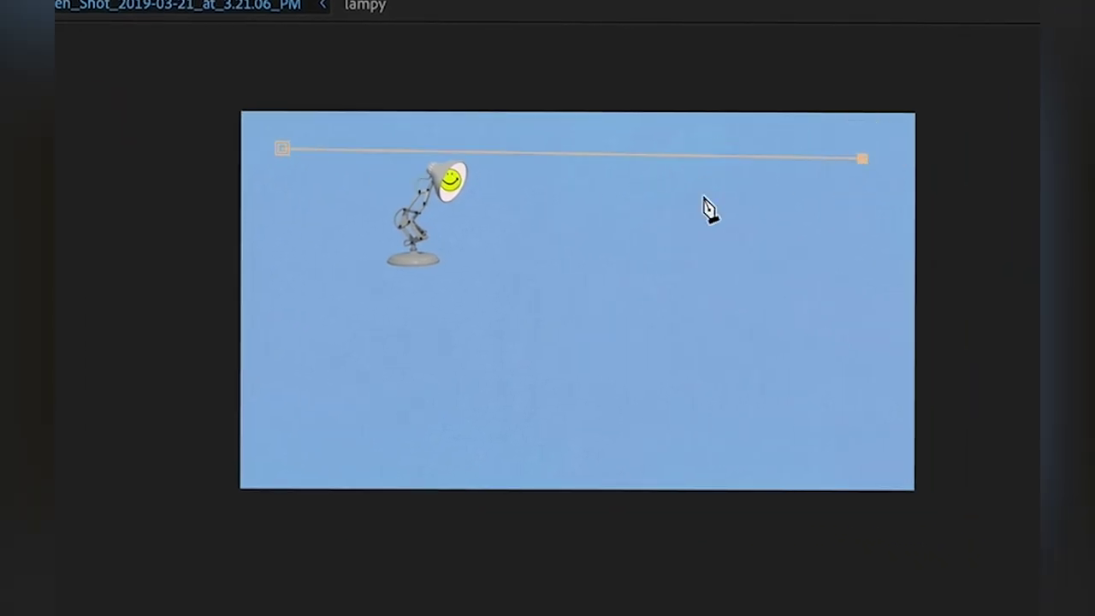
{"action": "left_click", "coordinate": [297, 231]}
{"action": "left_click", "coordinate": [848, 233]}
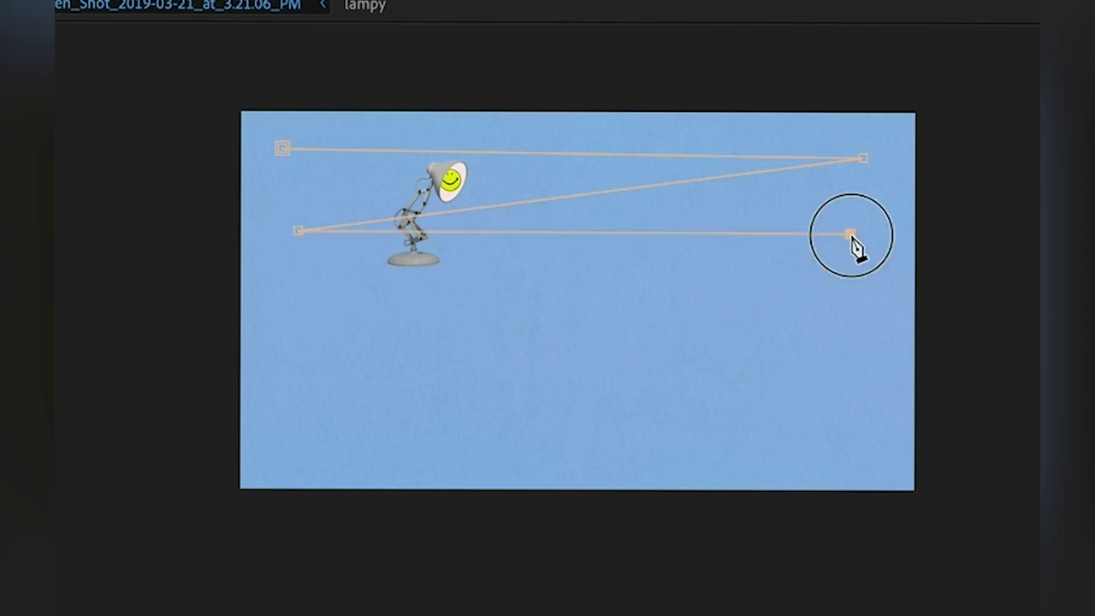
{"action": "left_click", "coordinate": [325, 327]}
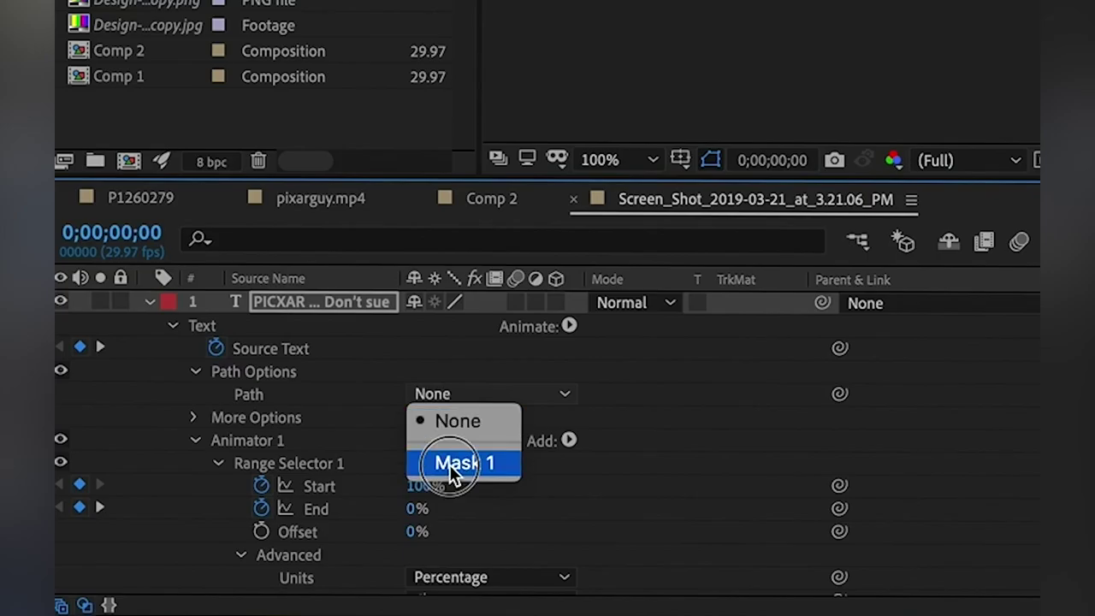
{"action": "left_click", "coordinate": [461, 462]}
{"action": "left_click", "coordinate": [105, 555]}
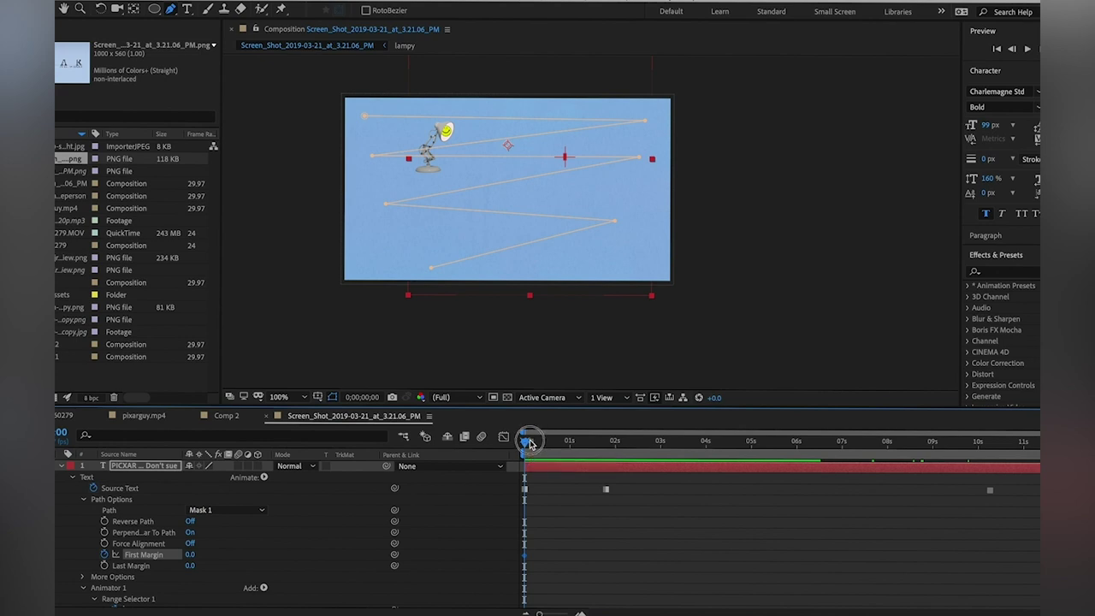
- Animate First Margin from 0.0 up to 622.0 at about ten seconds, then return to 0s
{"action": "left_click_drag", "start_coordinate": [529, 442], "coordinate": [989, 436]}
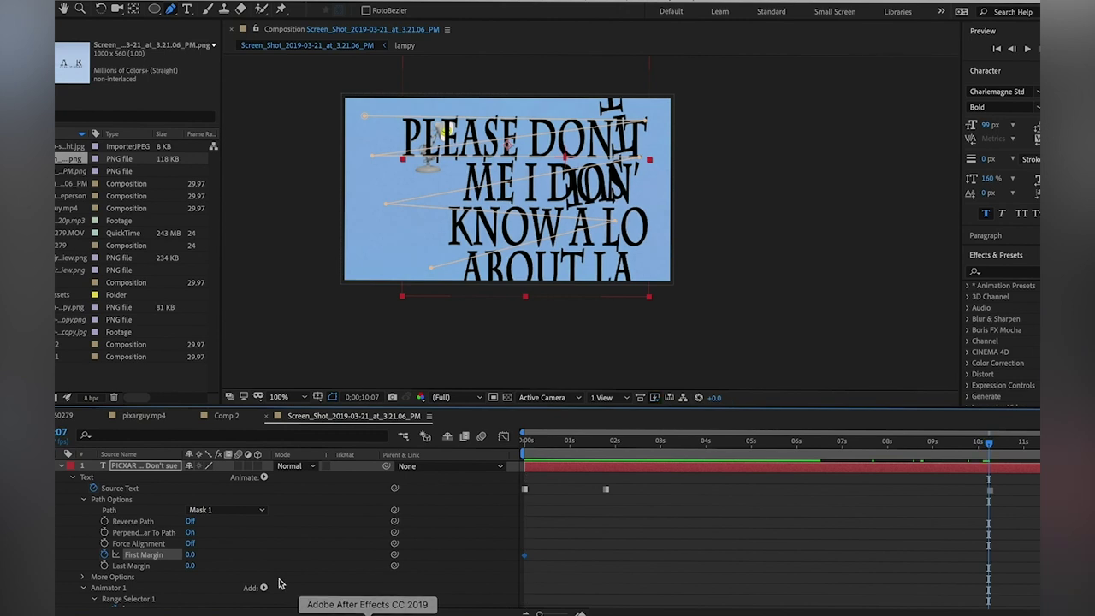
{"action": "left_click_drag", "start_coordinate": [190, 554], "coordinate": [357, 562]}
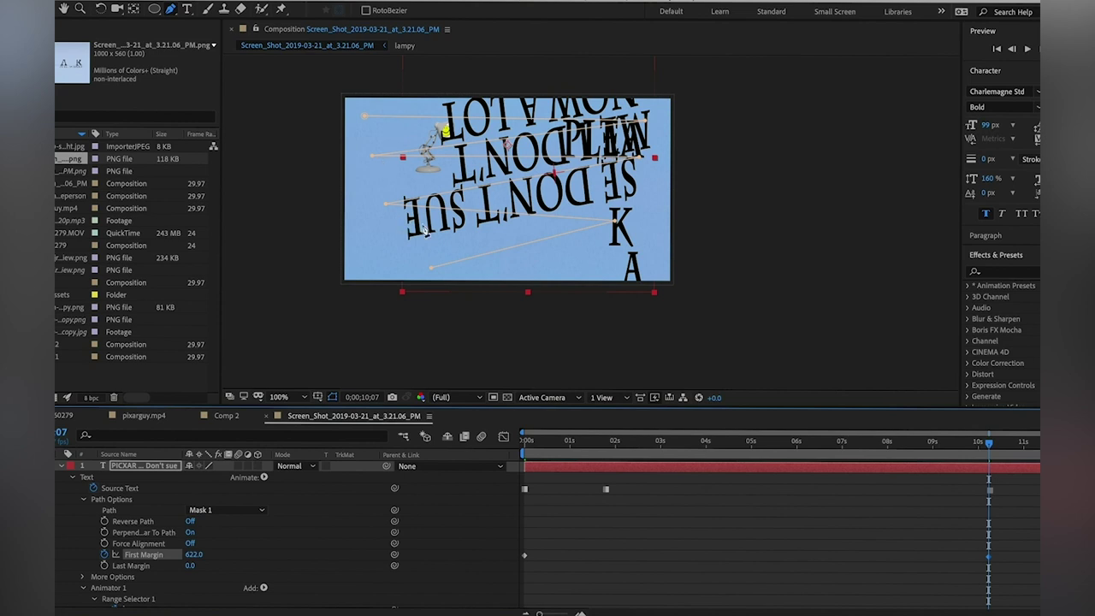
{"action": "left_click_drag", "start_coordinate": [859, 440], "coordinate": [423, 462]}
{"action": "scroll", "coordinate": [513, 410], "scroll_direction": "down", "scroll_amount": 5}
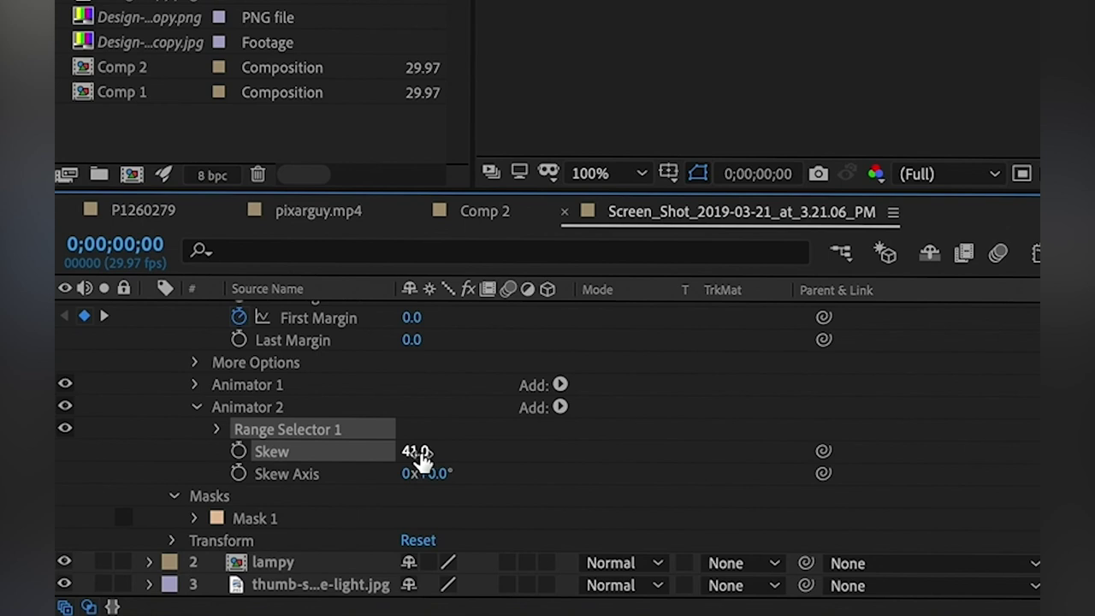
- Set Animator 2's Skew to 42 and expand its Range Selector
{"action": "mouse_move", "coordinate": [420, 455]}
{"action": "left_mouse_down"}
{"action": "mouse_move", "coordinate": [414, 466]}
{"action": "mouse_move", "coordinate": [430, 467]}
{"action": "left_mouse_up"}
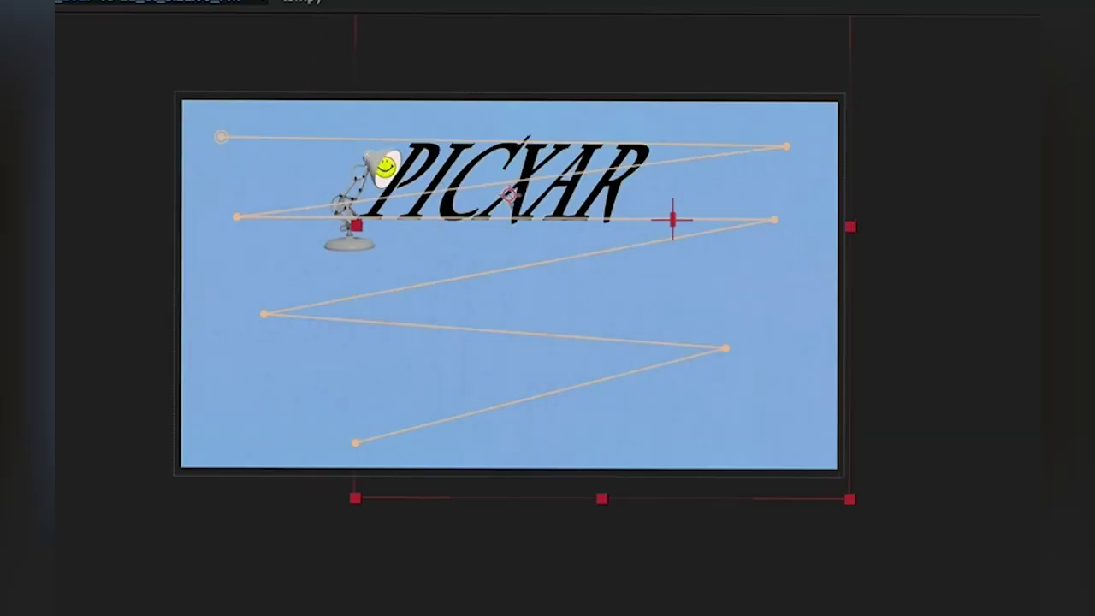
{"action": "key", "text": "space"}
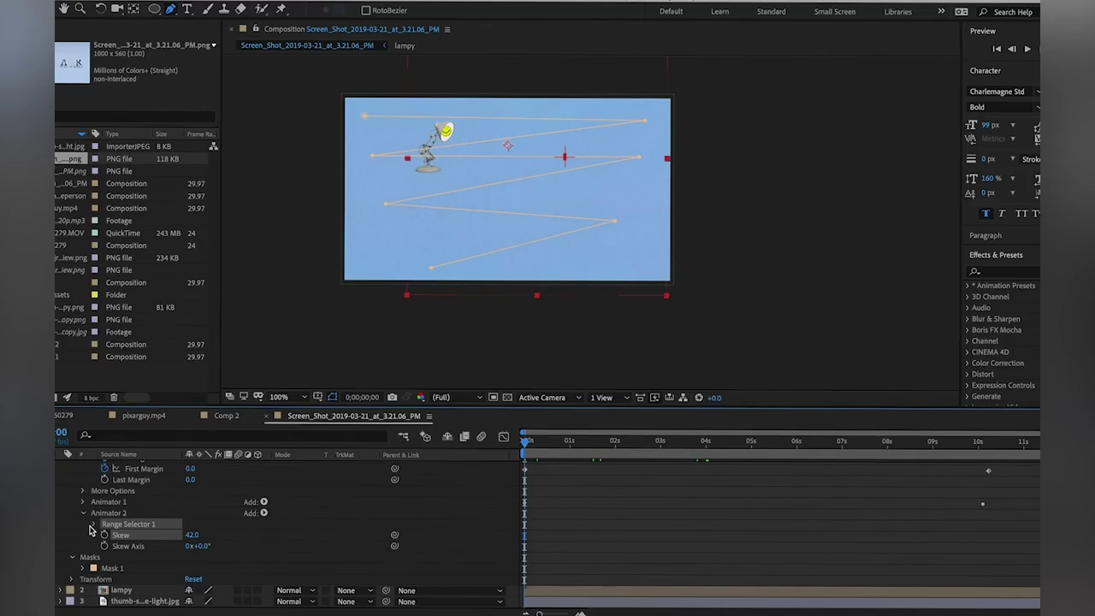
{"action": "left_click", "coordinate": [94, 524]}
{"action": "scroll", "coordinate": [128, 522], "scroll_direction": "down", "scroll_amount": 2}
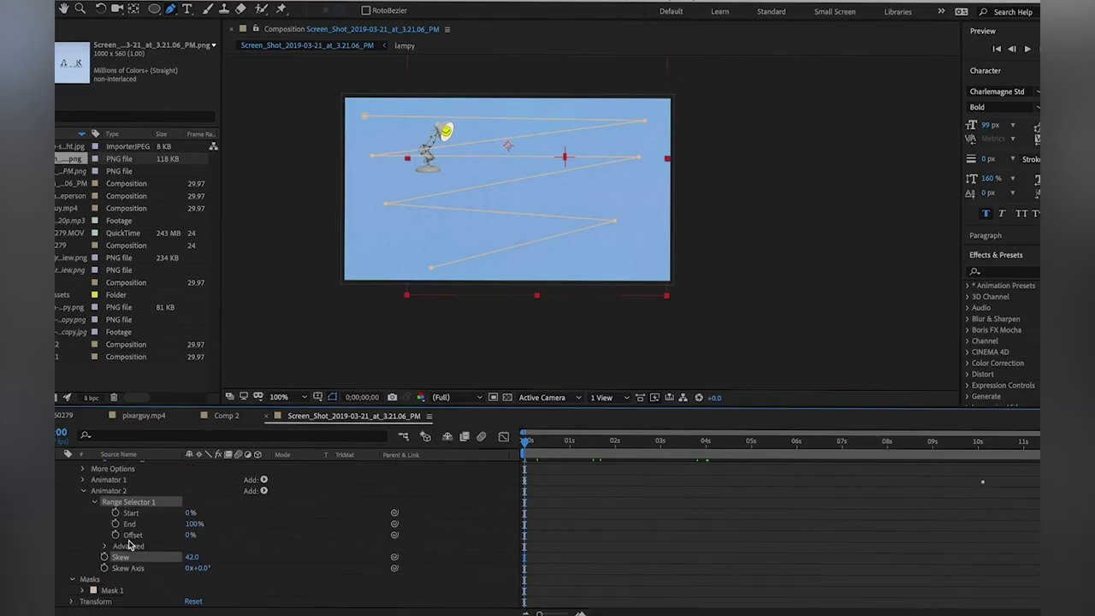
- Keyframe range Start and End at 0%, then set End to 100% near ten seconds
{"action": "left_click", "coordinate": [115, 513]}
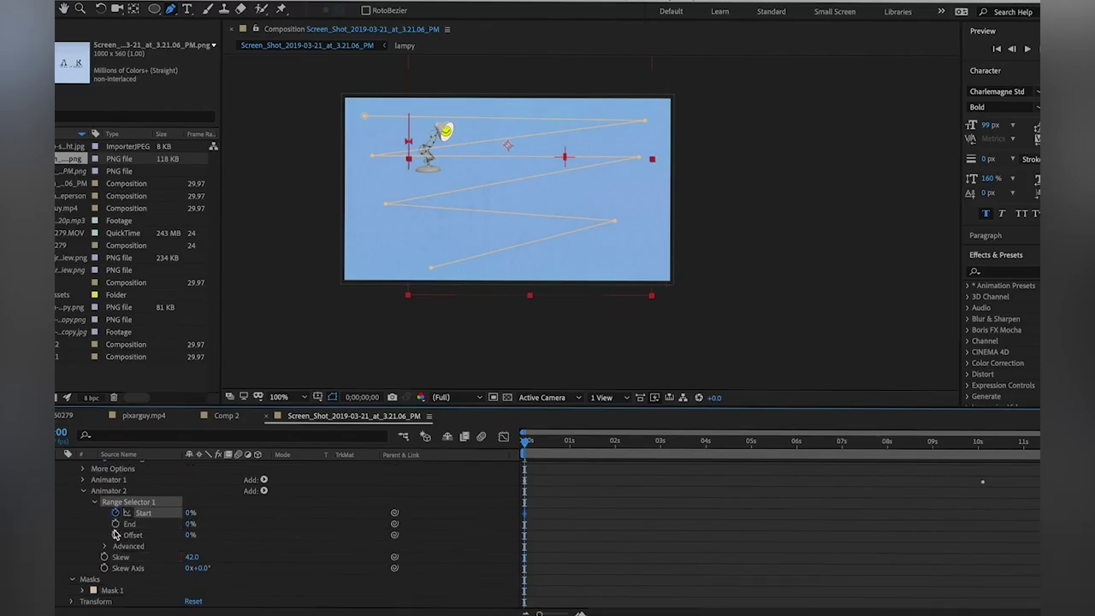
{"action": "left_click", "coordinate": [116, 524]}
{"action": "left_click_drag", "start_coordinate": [587, 438], "coordinate": [982, 438]}
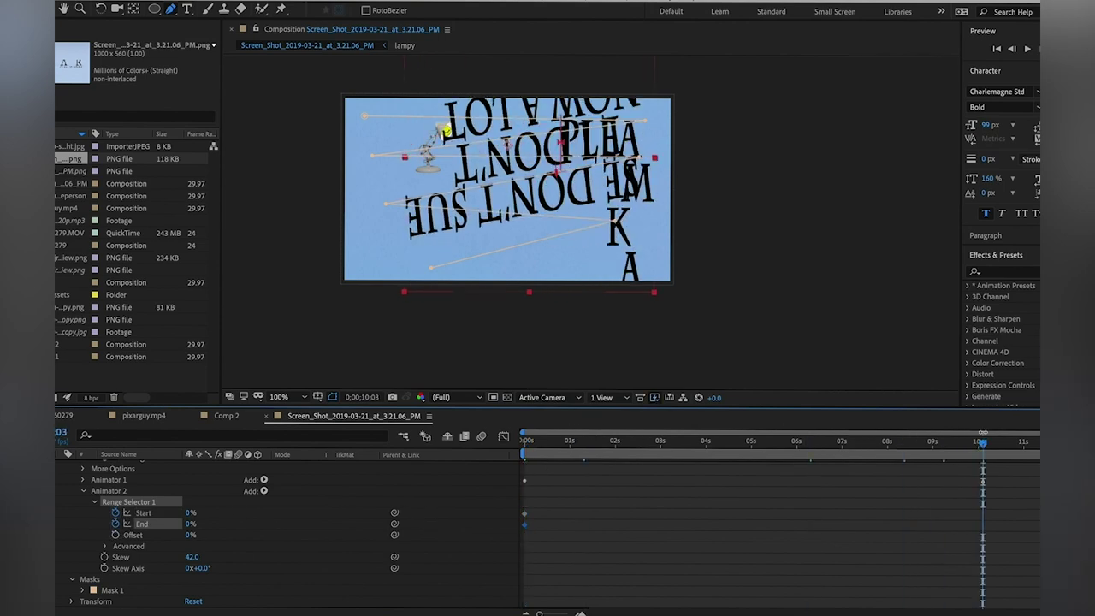
{"action": "key", "text": "space"}
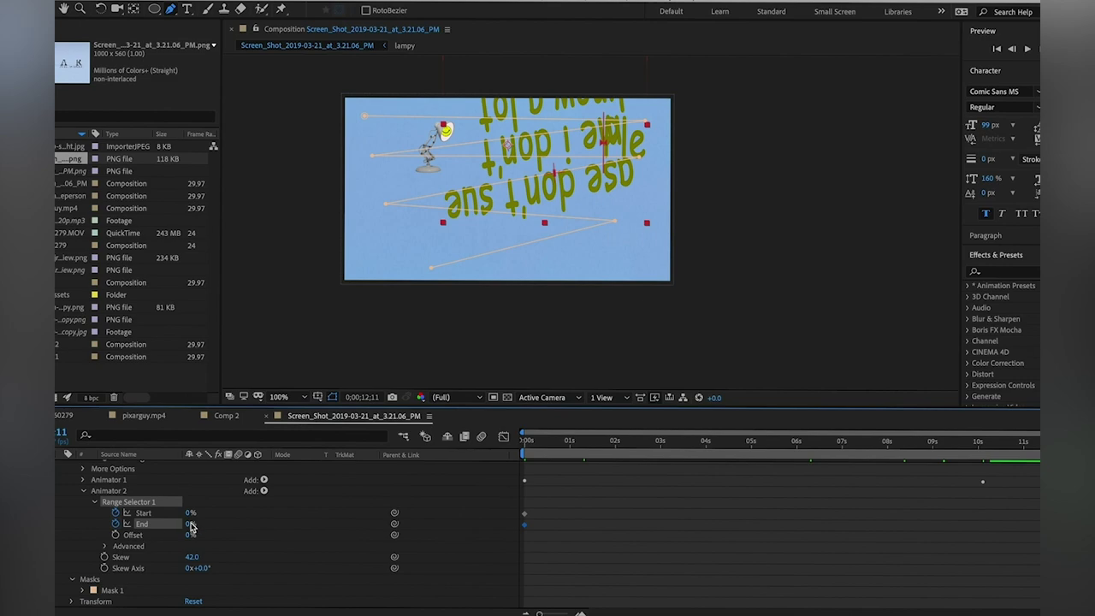
{"action": "type", "text": "00"}
{"action": "key", "text": "Return"}
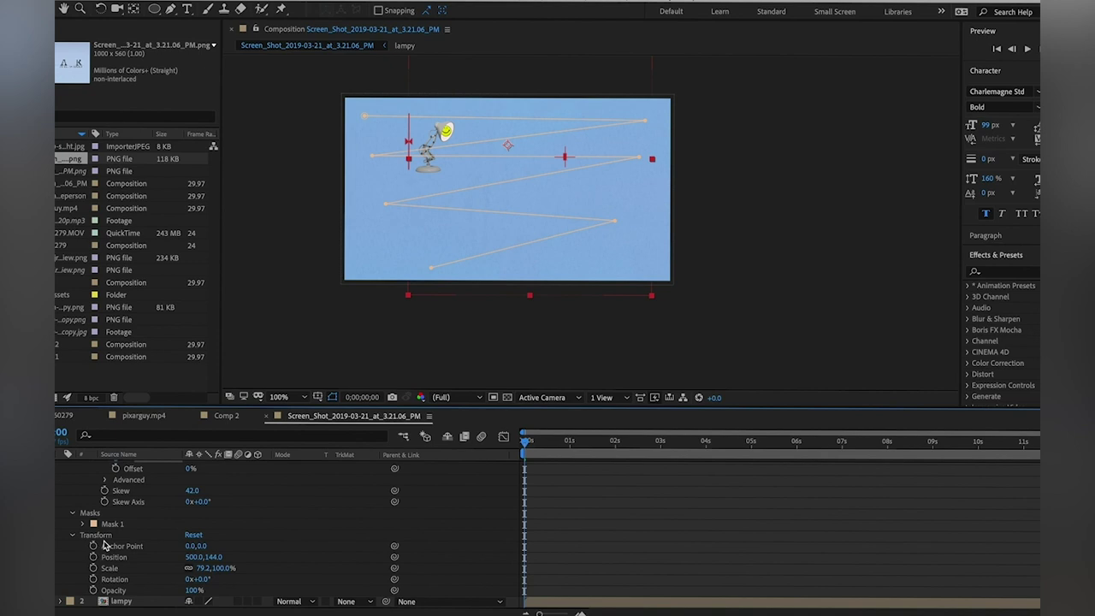
{"action": "left_click", "coordinate": [103, 535]}
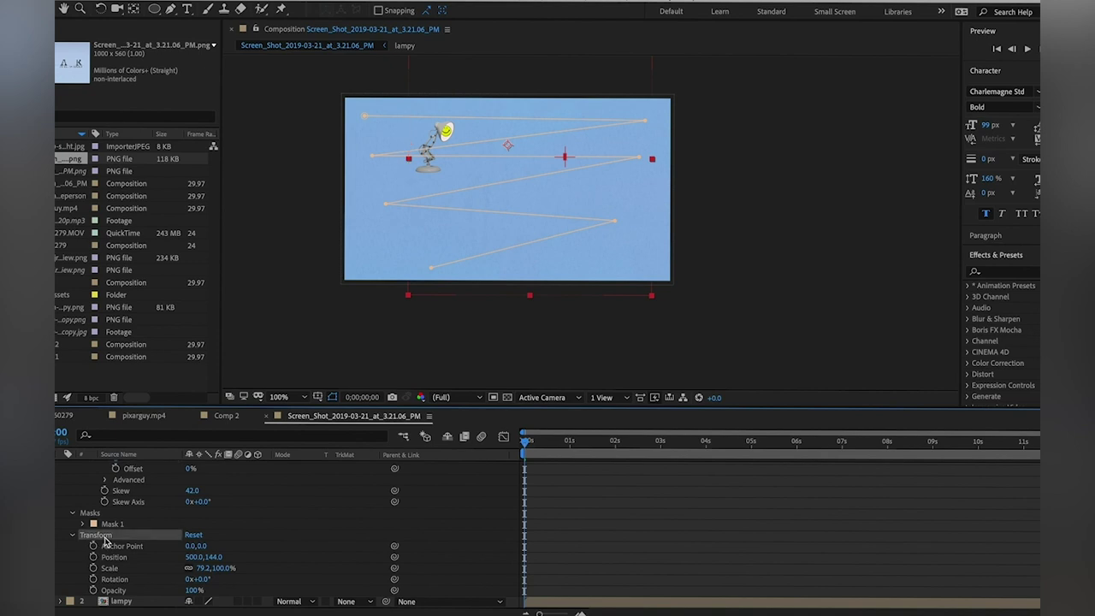
- Keyframe the text layer's Rotation toward ten seconds and preview the spinning path text twice
{"action": "left_click", "coordinate": [93, 580]}
{"action": "left_click_drag", "start_coordinate": [526, 441], "coordinate": [978, 453]}
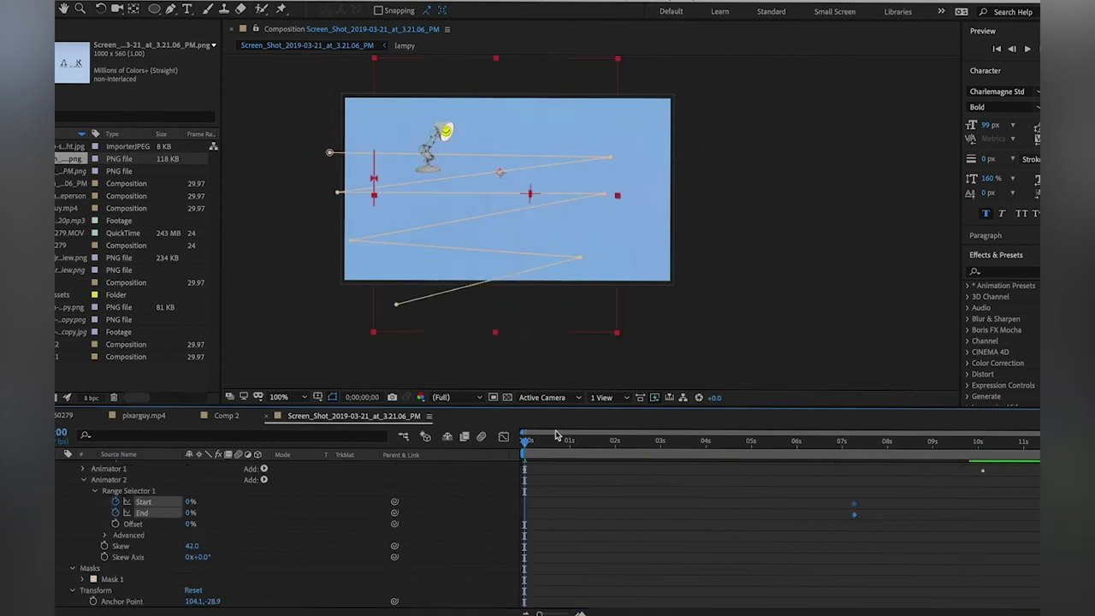
{"action": "key", "text": "space"}
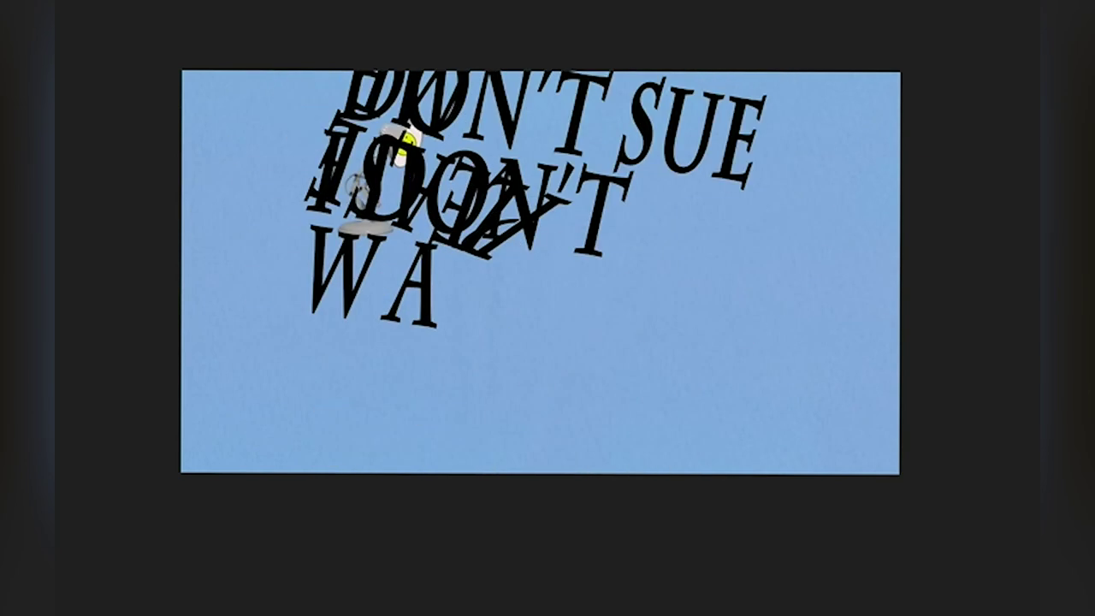
{"action": "key", "text": "space"}
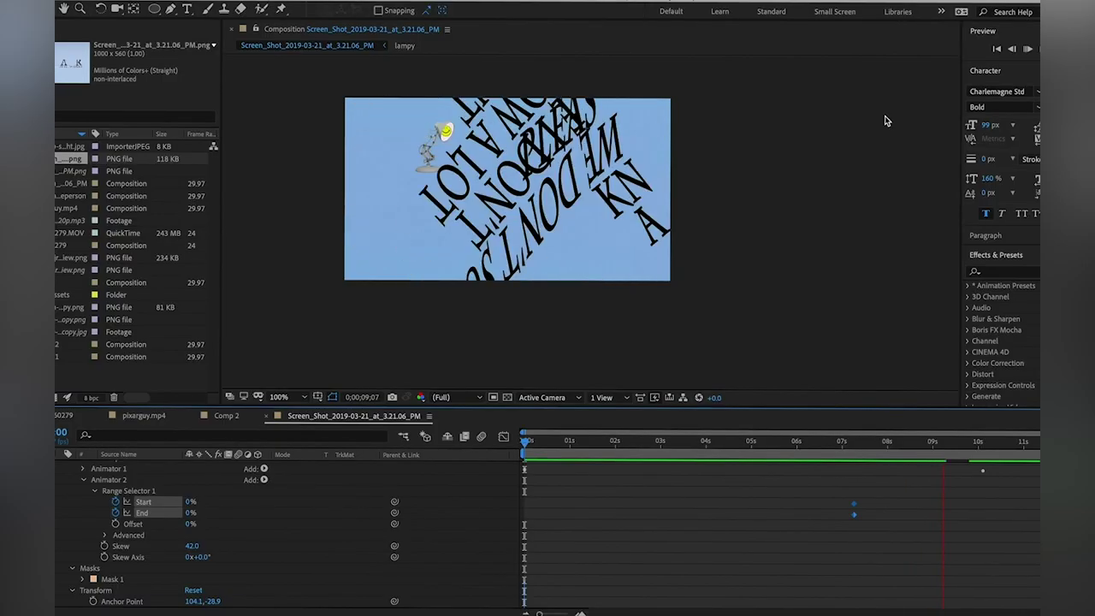
{"action": "key", "text": "space"}
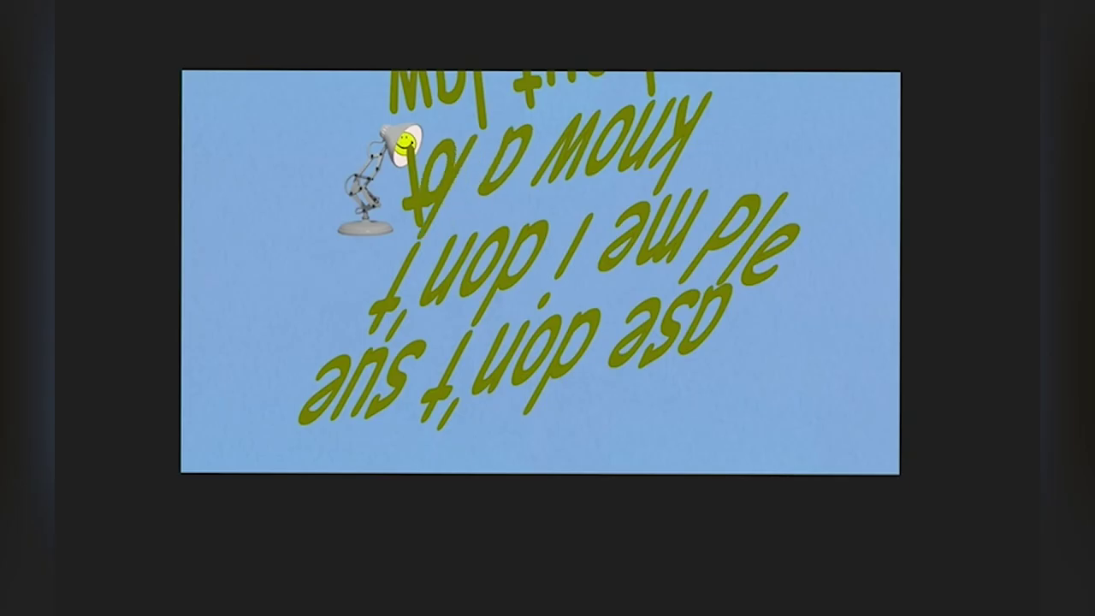
{"action": "key", "text": "space"}
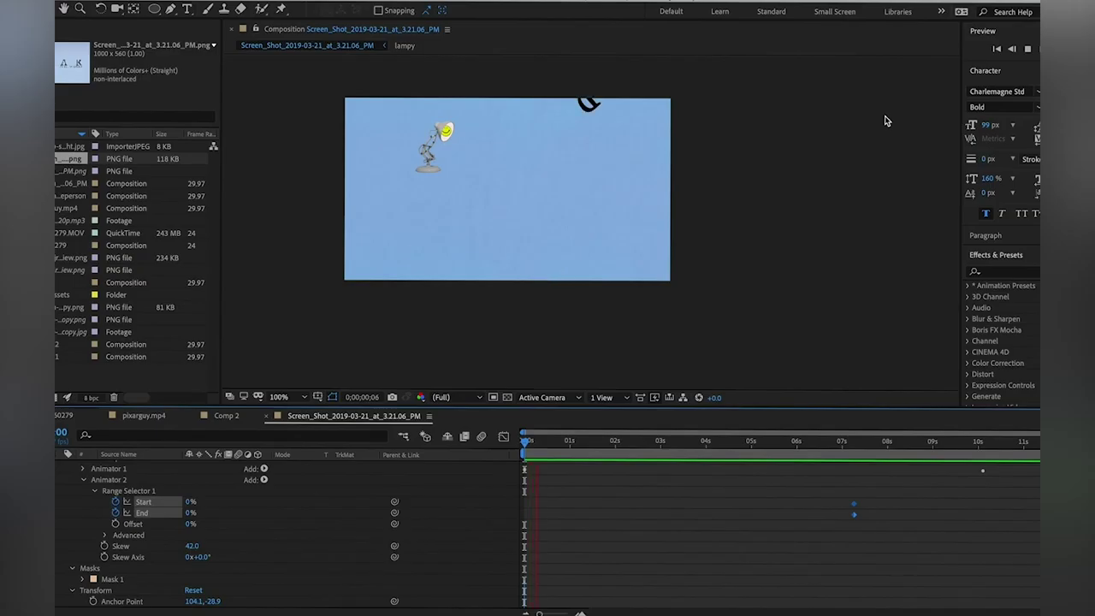